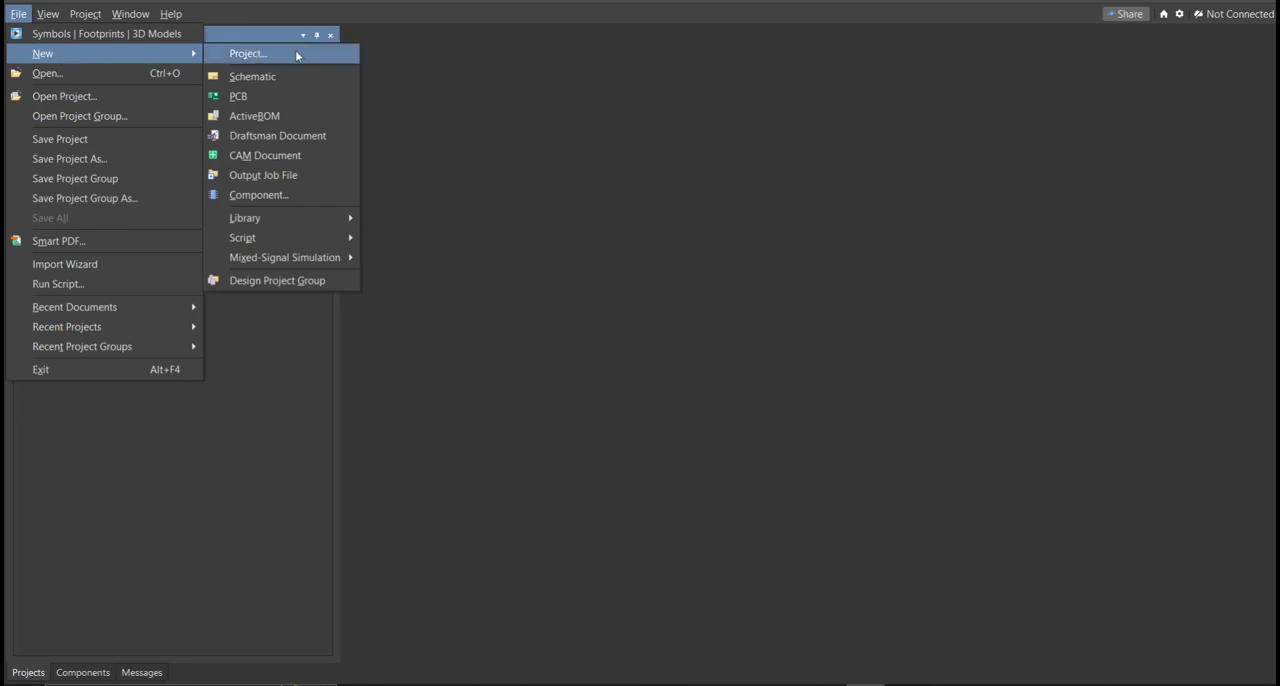
Step: Add a new schematic document to the Alternate Switching LED project
click(298, 76)
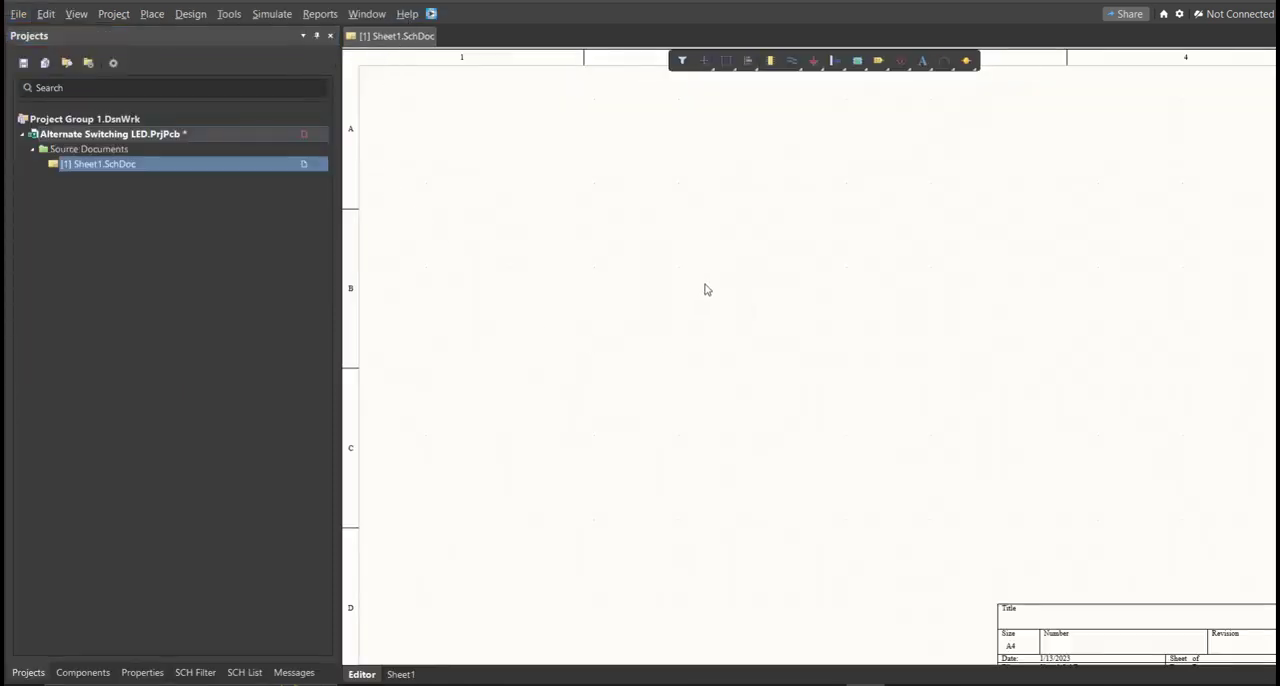
ctrl+scroll(704, 288, down, 5)
right_drag(708, 331, 706, 329)
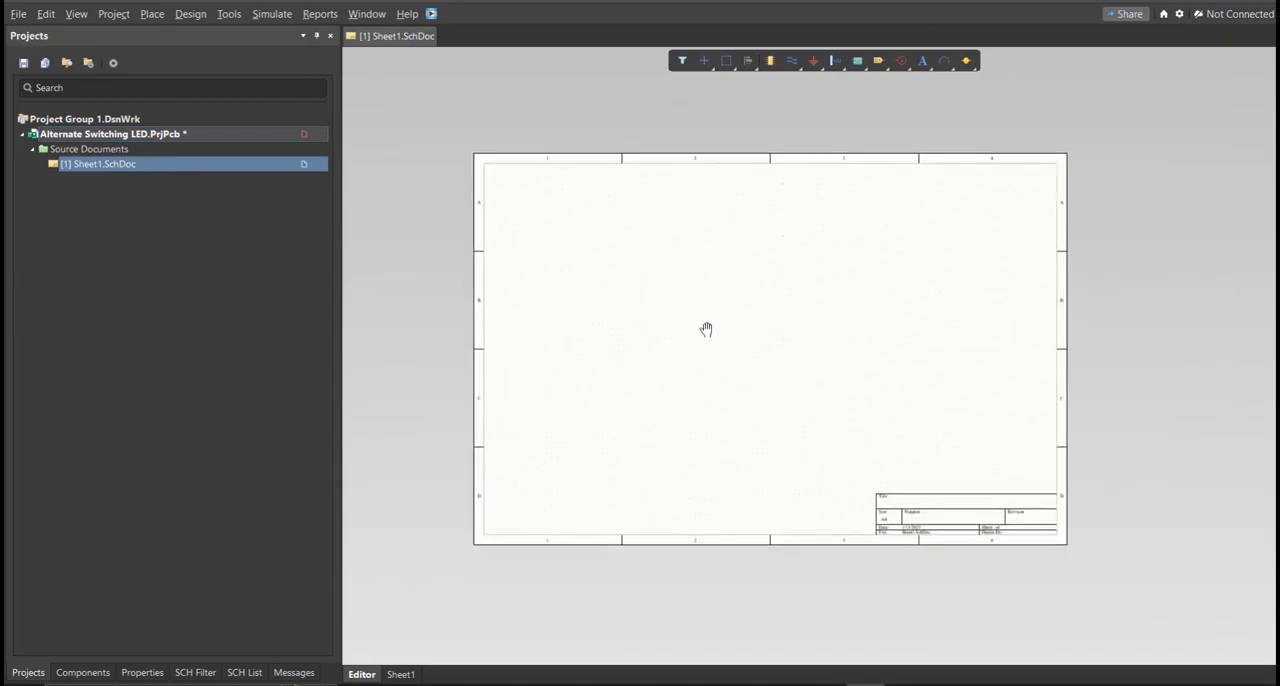
Step: Save the project and name its new schematic sheet Alternate Switching LED
right_click(293, 137)
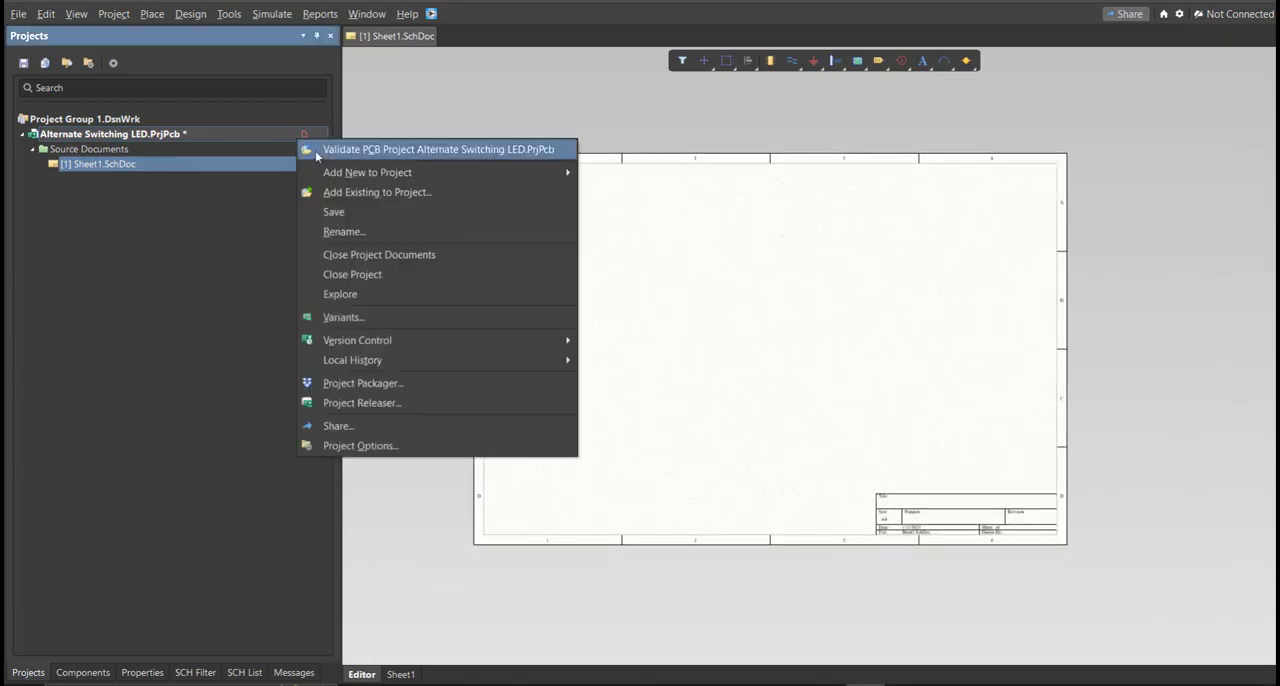
mouse_move(366, 174)
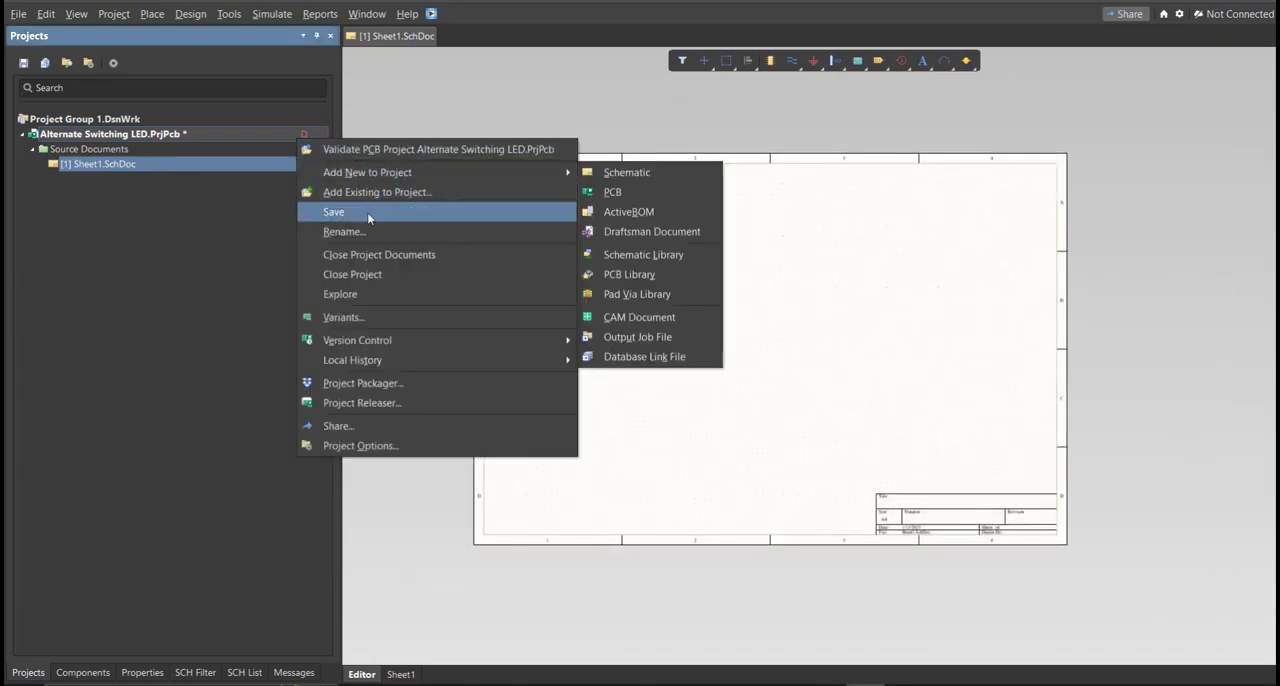
click(369, 212)
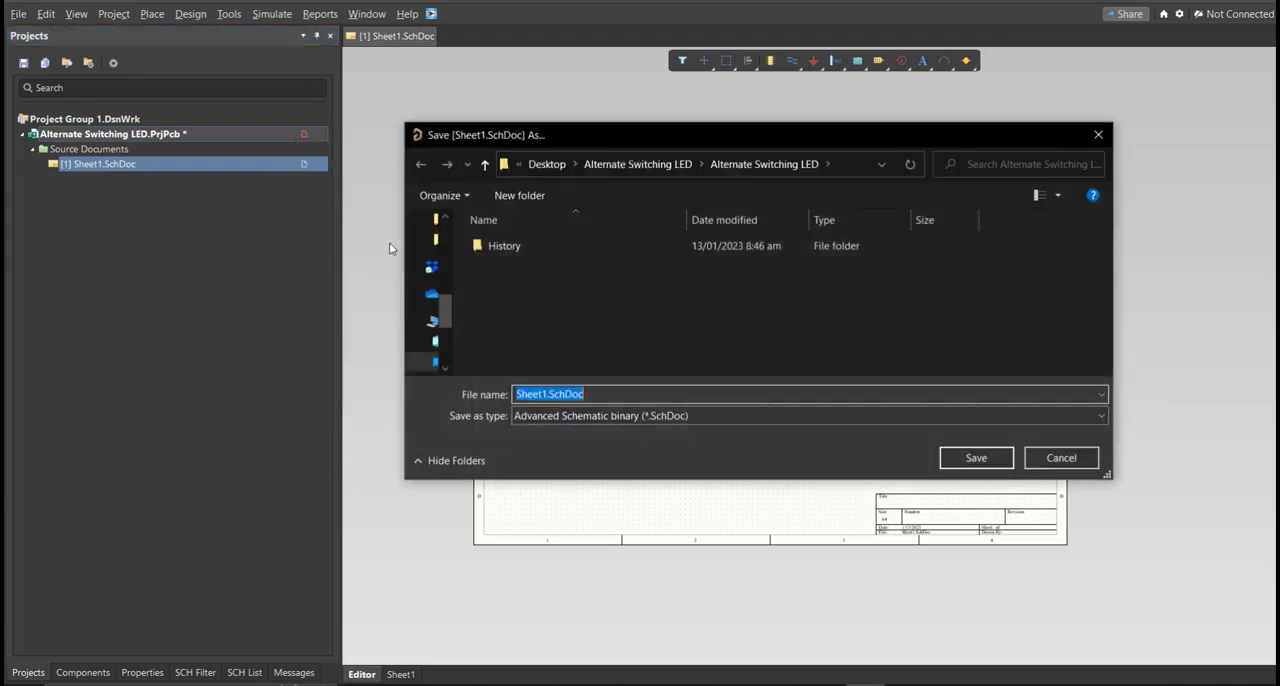
text(Alternate Switching LED)
click(623, 316)
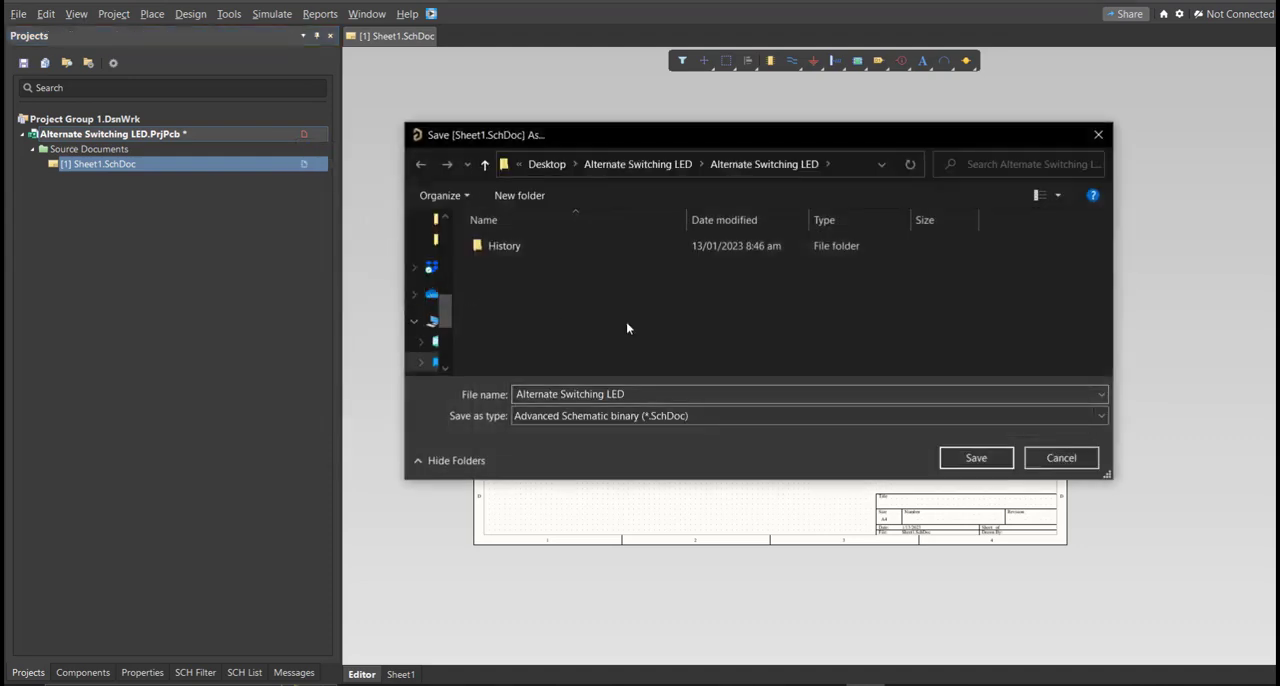
click(976, 458)
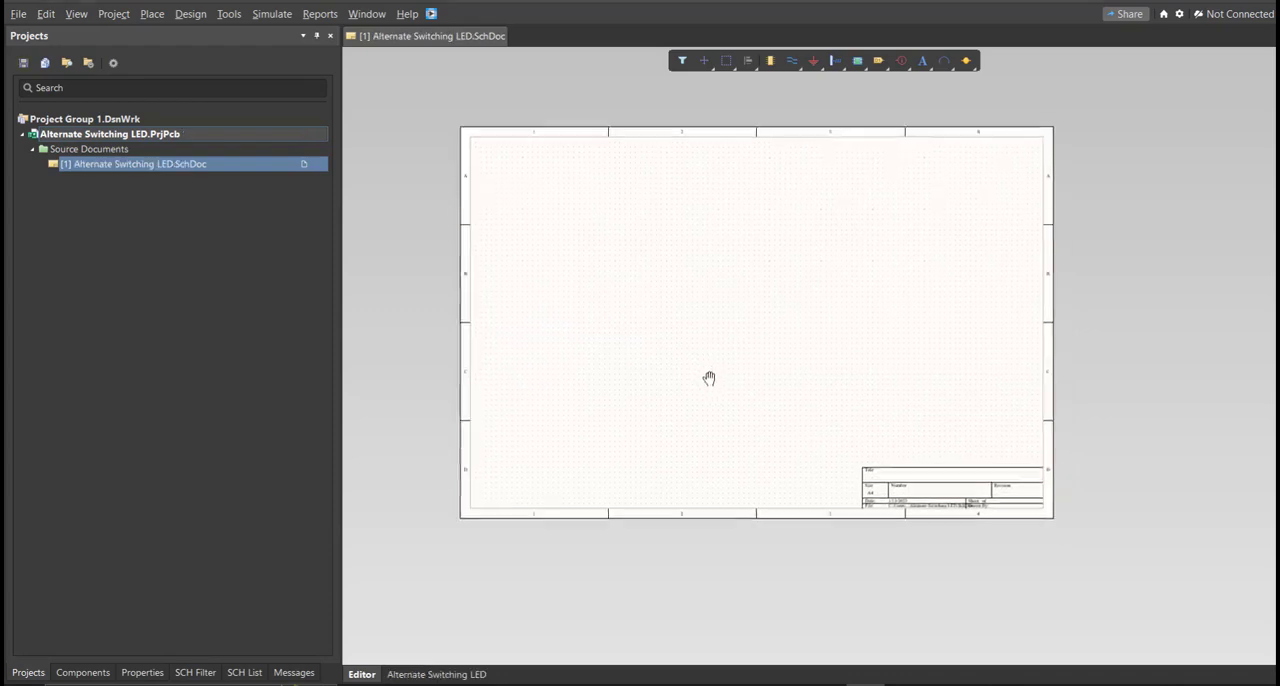
Step: Create a new schematic library and save it as Alternate Switching LED in the project folder
click(18, 13)
mouse_move(100, 53)
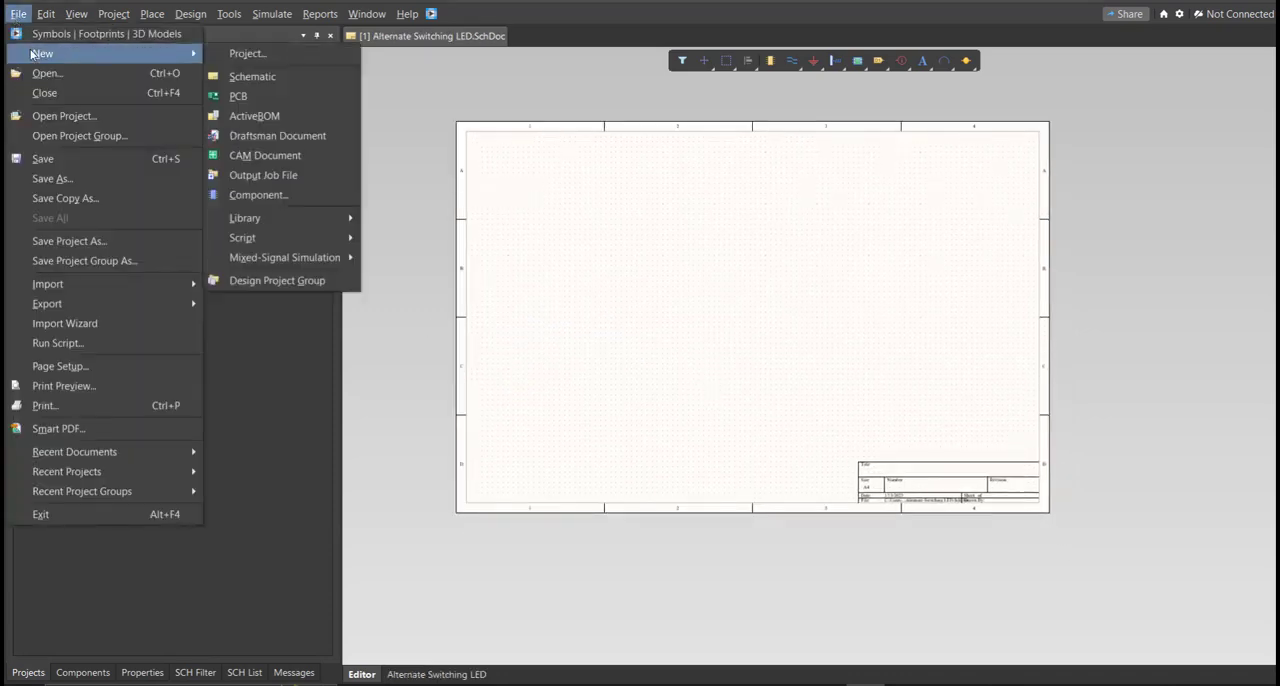
mouse_move(300, 217)
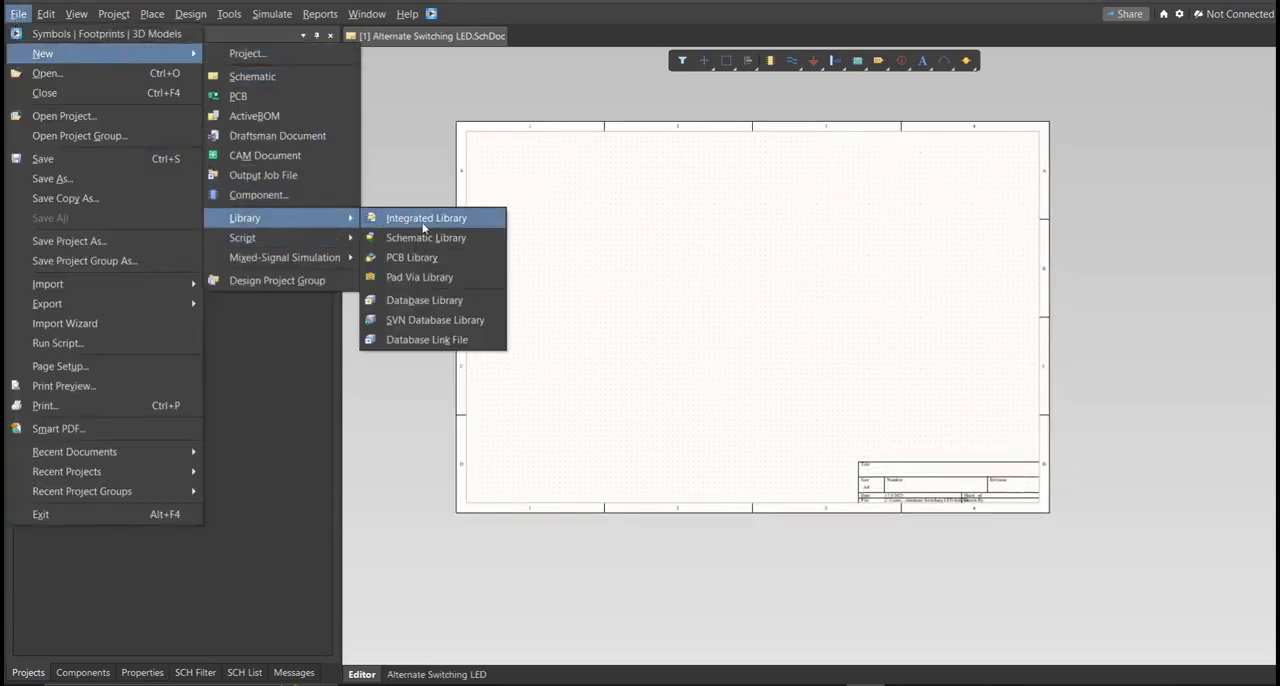
click(425, 244)
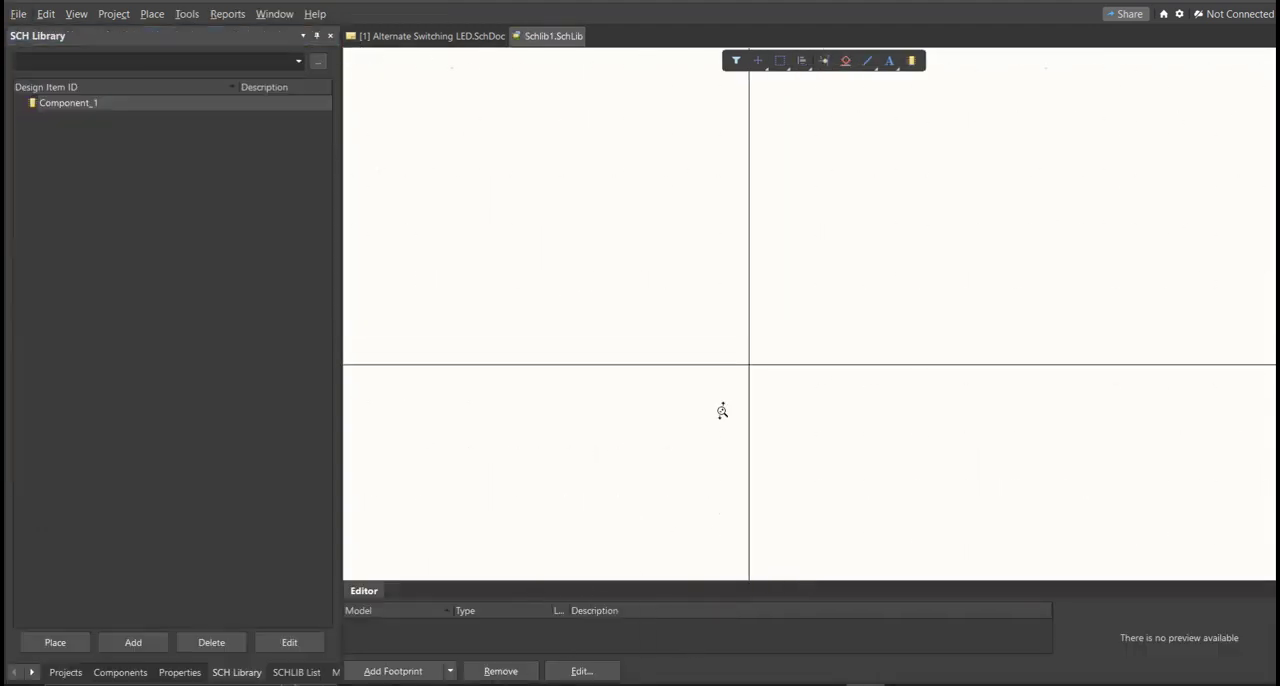
key(ctrl+s)
text(Alternate Switching LED)
click(671, 341)
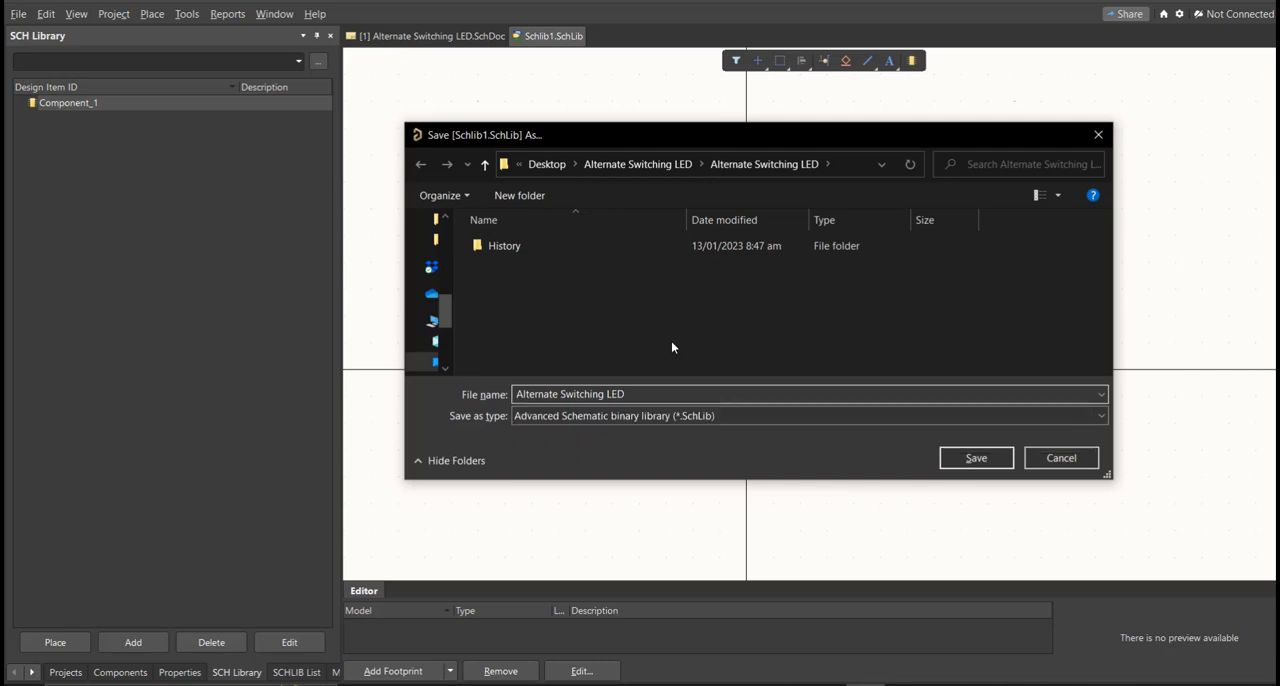
click(955, 458)
drag(551, 610, 470, 609)
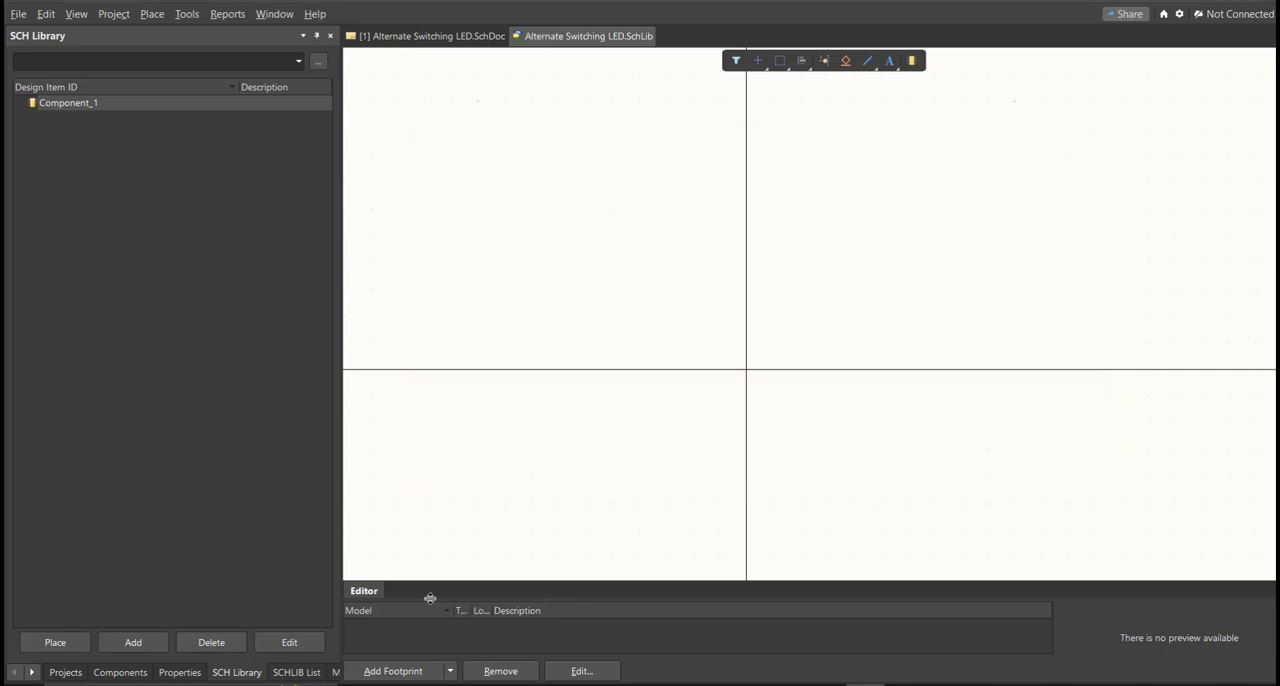
Step: Create a new PCB library and save it as Alternate Switching LED in the project folder
click(18, 14)
mouse_move(42, 53)
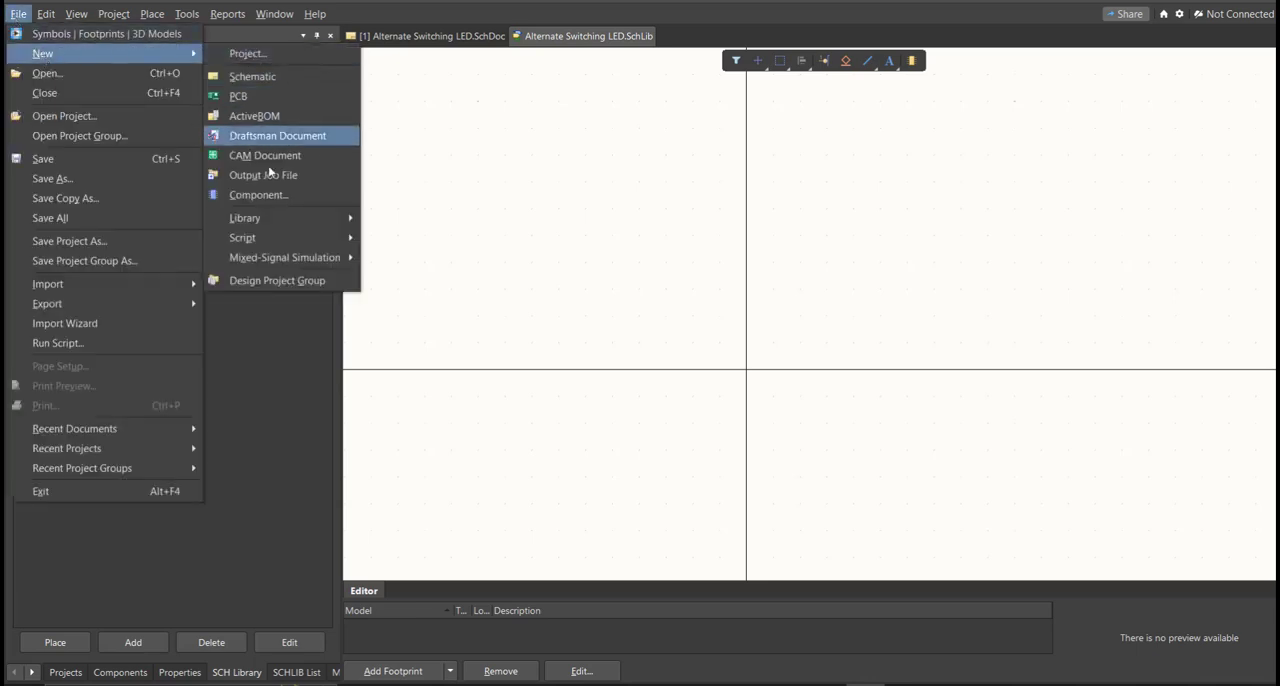
mouse_move(279, 223)
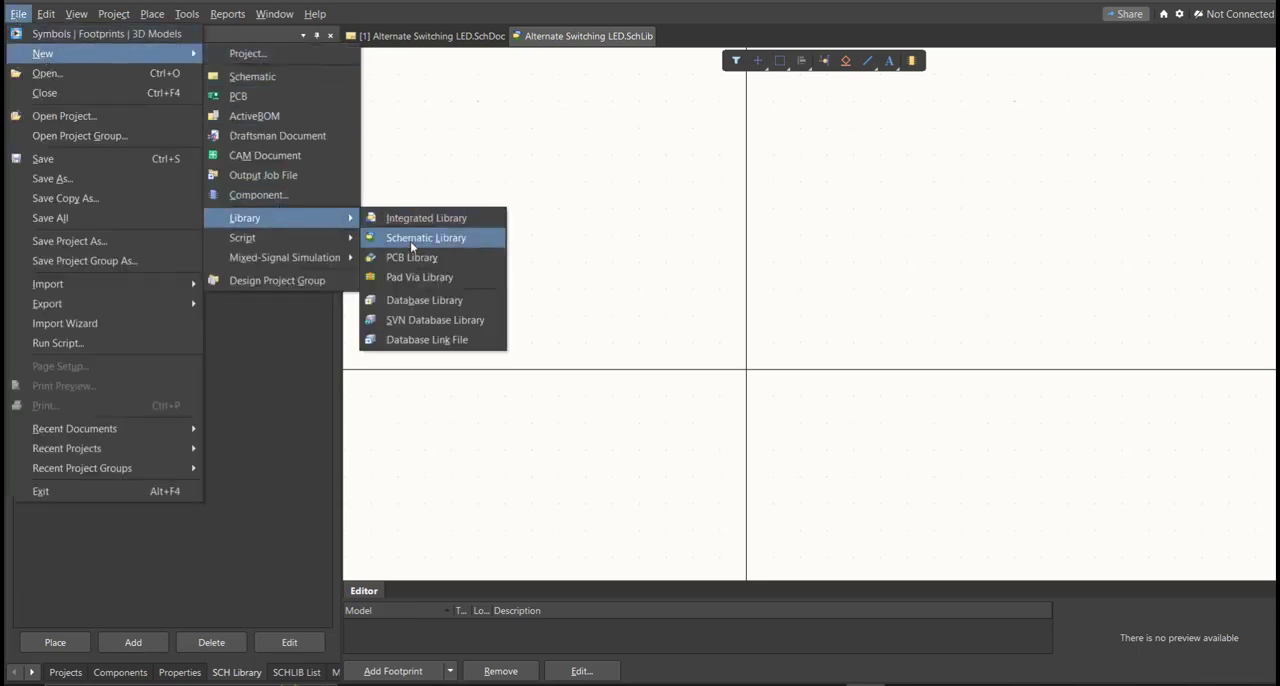
click(452, 262)
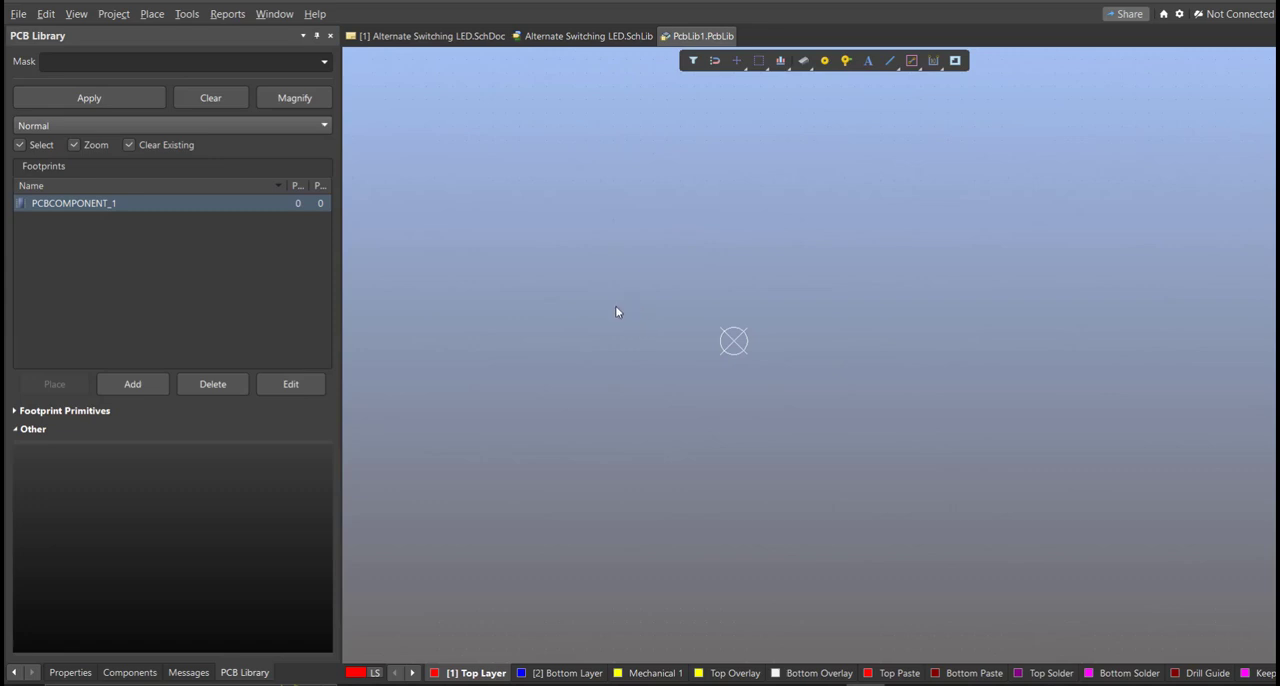
key(ctrl+s)
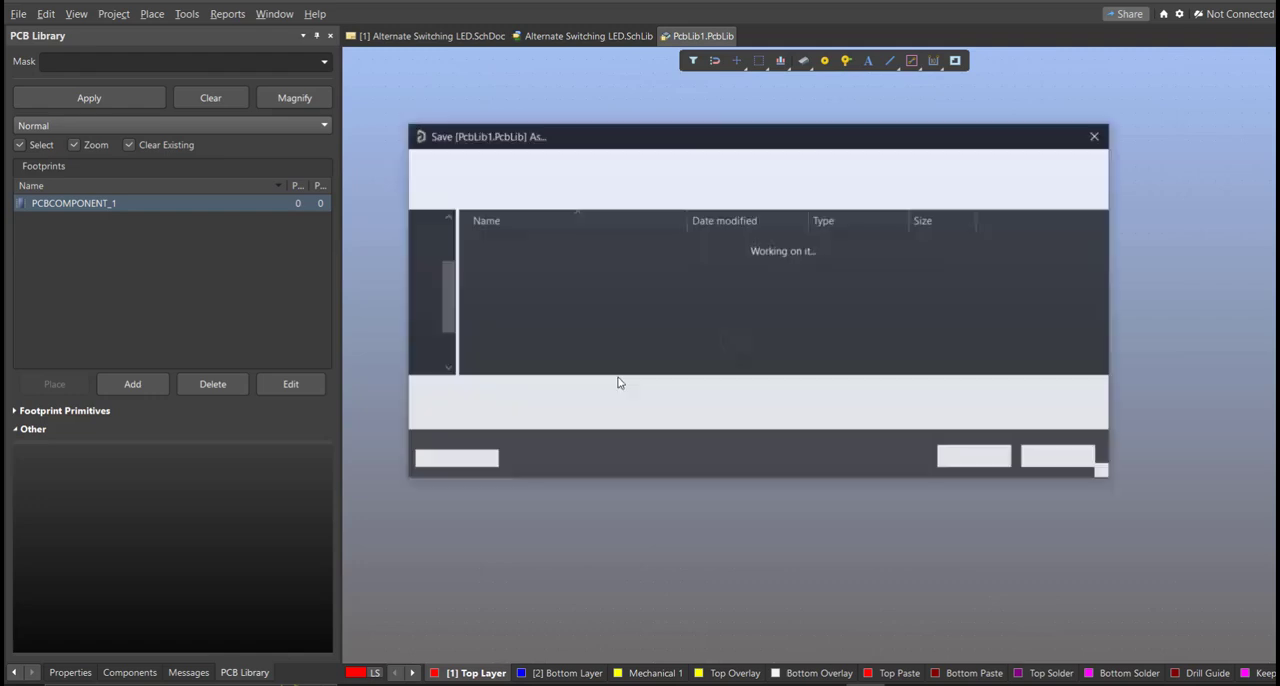
text(Alternate Switching LED)
key(Return)
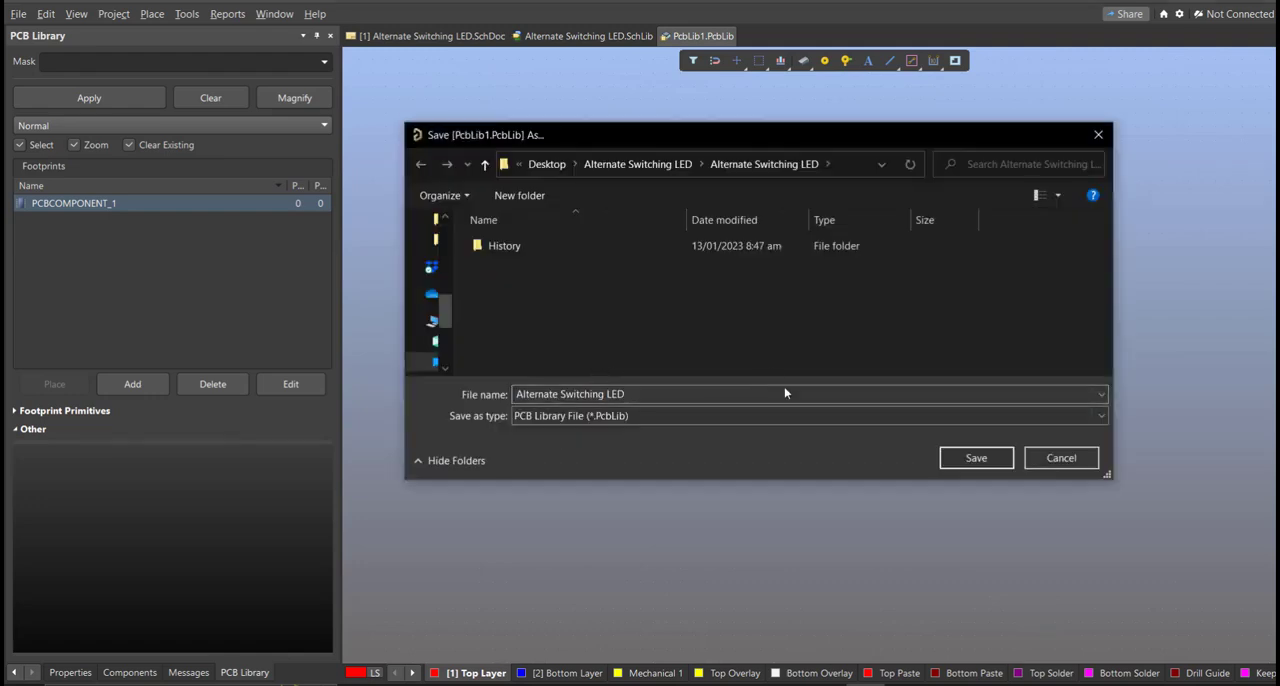
click(967, 455)
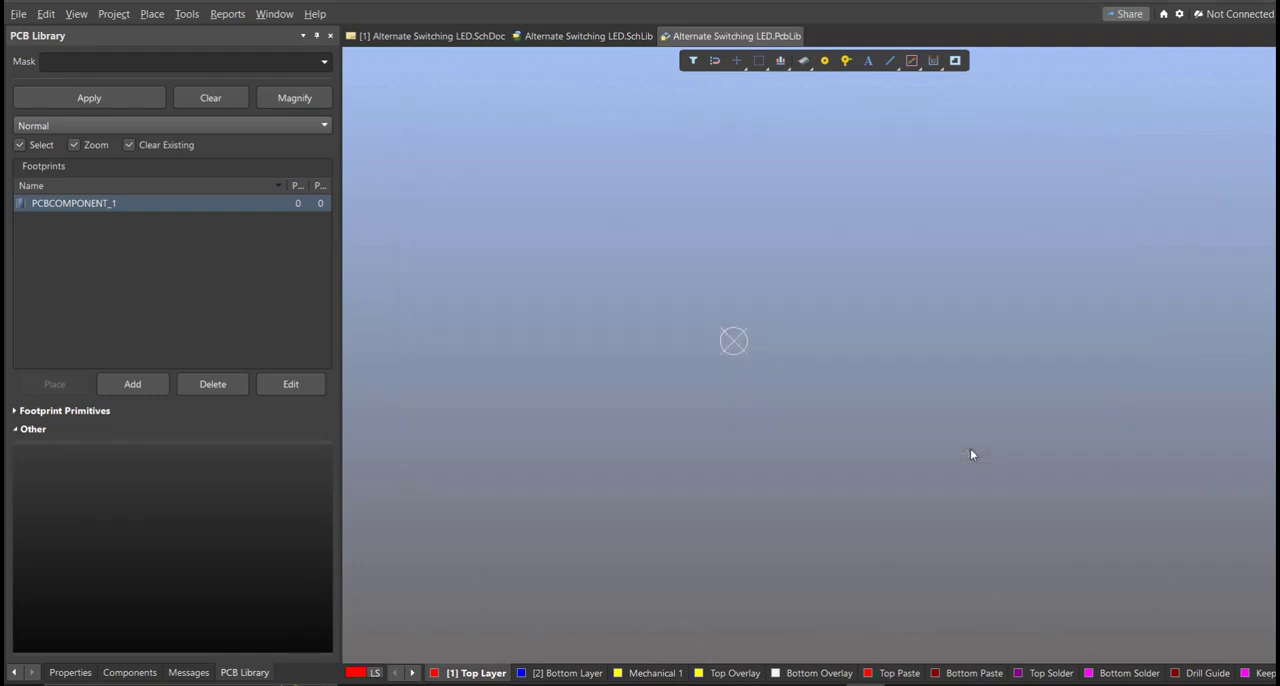
mouse_move(815, 385)
right_down()
mouse_move(790, 398)
mouse_move(787, 382)
right_up()
Step: Return to the Alternate Switching LED schematic and open the Altium Library Loader
click(465, 38)
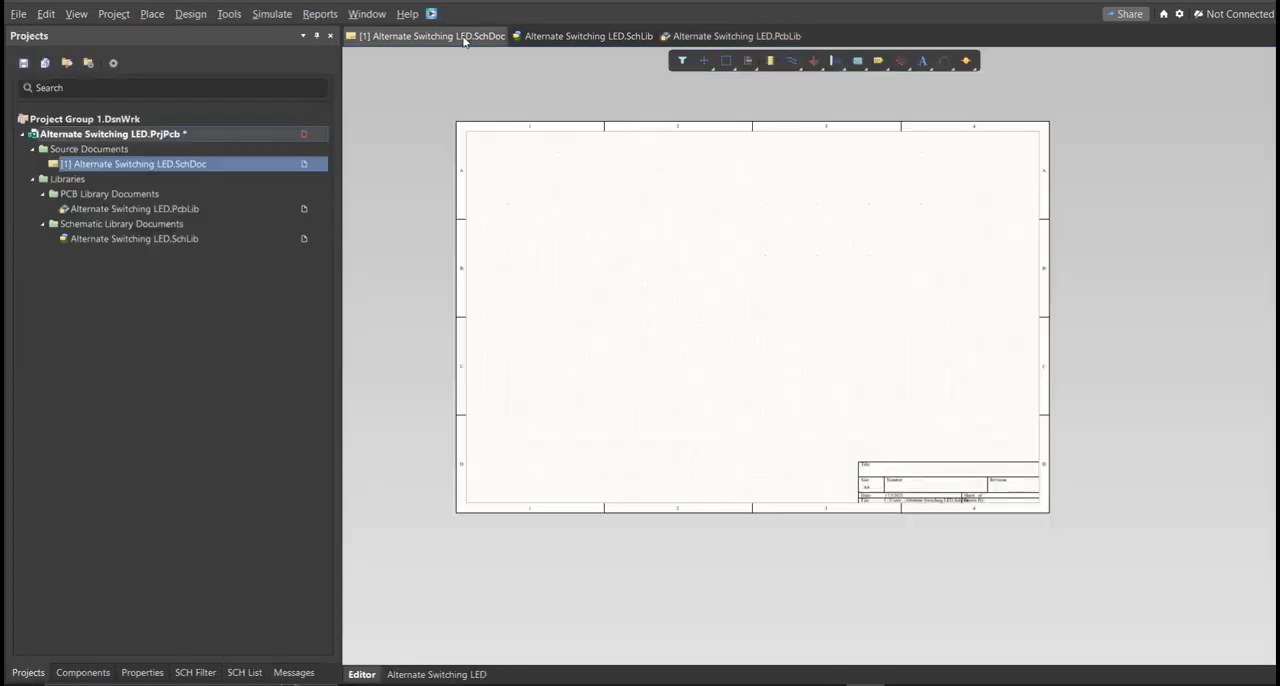
right_drag(538, 214, 567, 254)
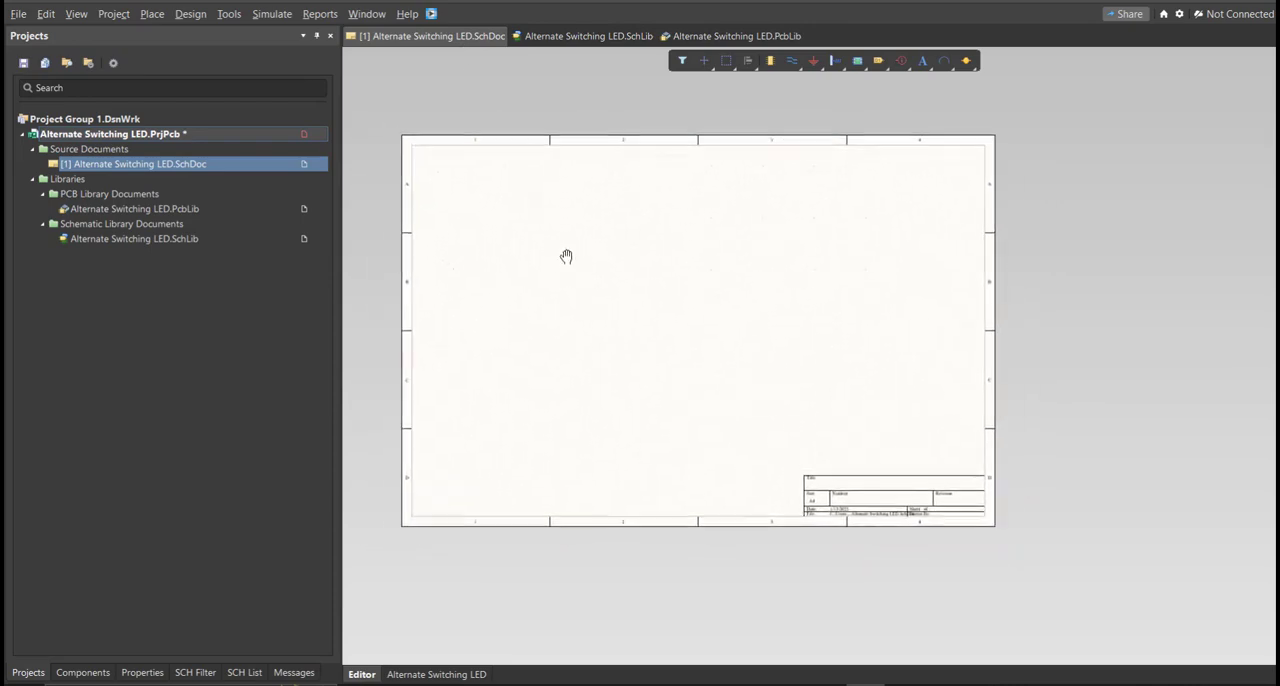
click(431, 15)
drag(128, 8, 539, 168)
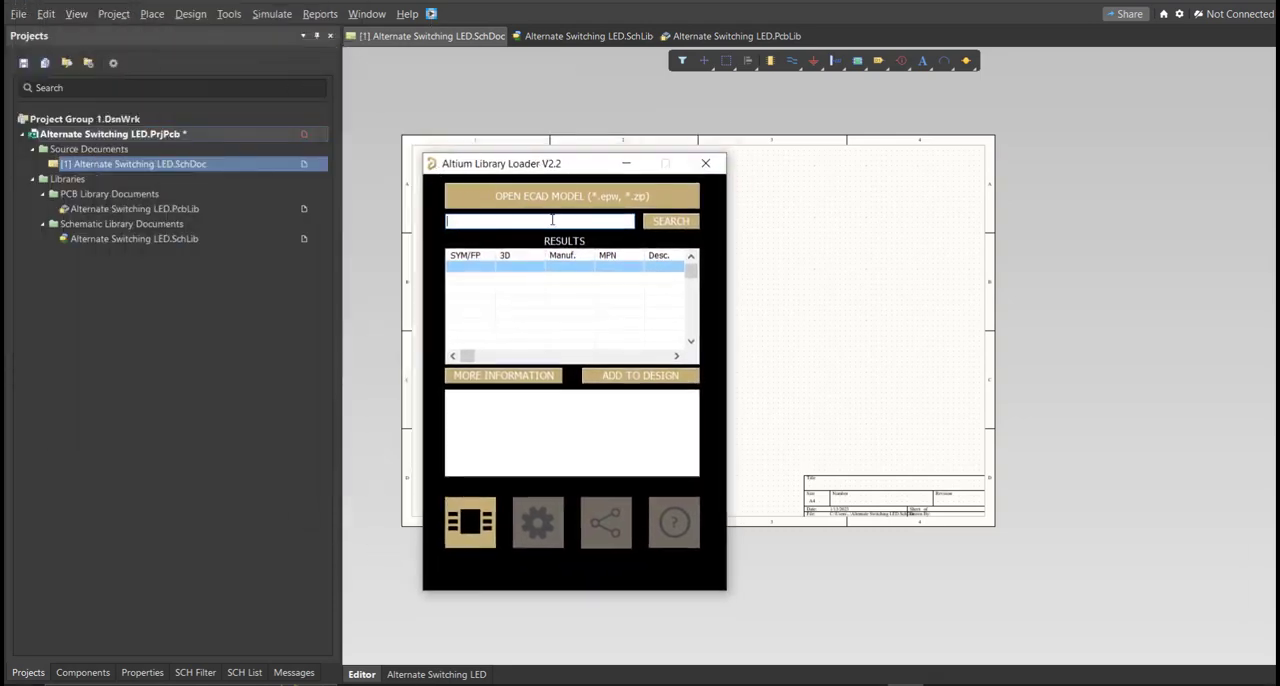
click(502, 218)
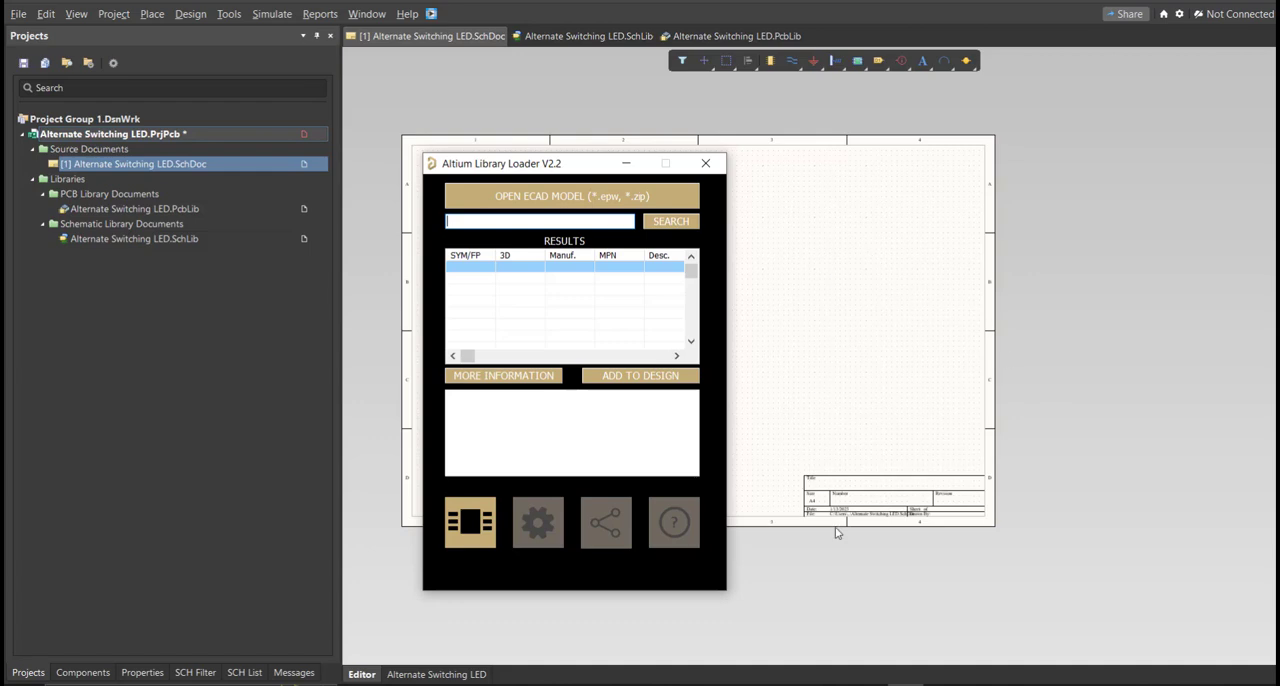
Step: Switch to the Excel bill of materials and examine the component table, especially the manufacturer part numbers
click(754, 557)
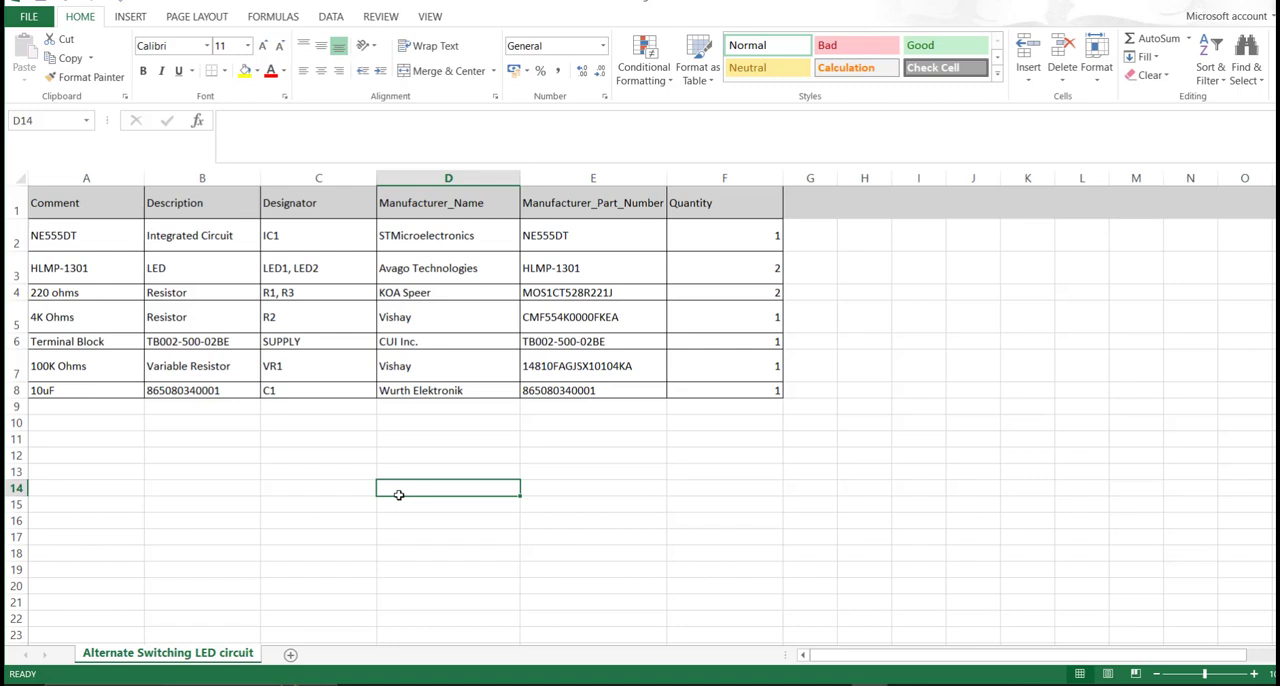
click(268, 343)
drag(89, 206, 748, 400)
click(720, 449)
drag(620, 203, 618, 392)
click(621, 455)
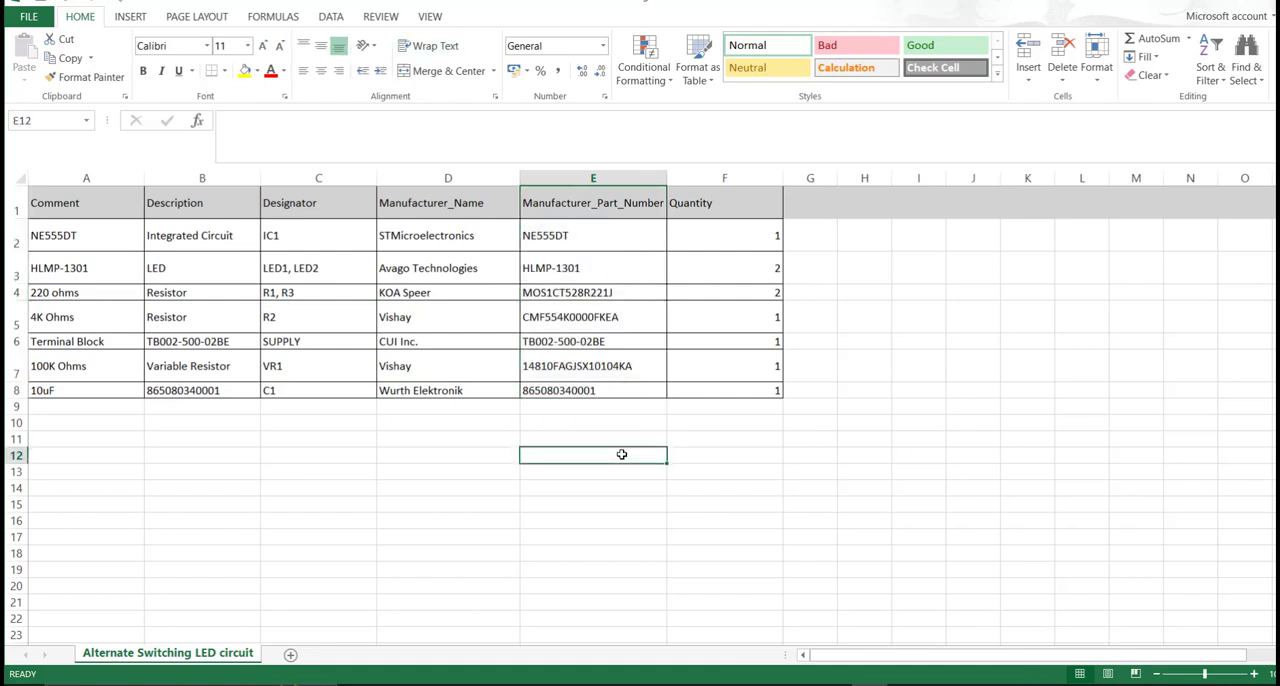
Step: Copy the manufacturer part number NE555DT from cell E2
click(596, 232)
double_click(610, 234)
drag(600, 241, 524, 240)
key(ctrl+c)
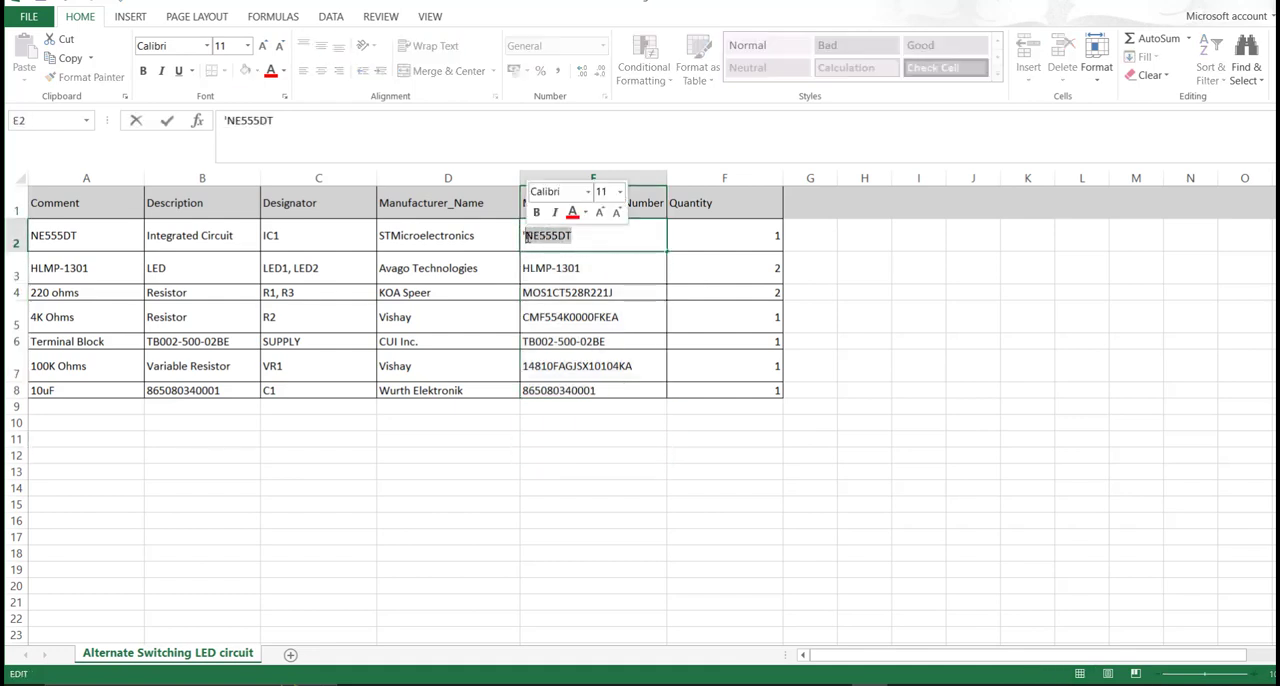
Step: Switch back to Altium Designer and search the Library Loader for NE555DT
click(834, 685)
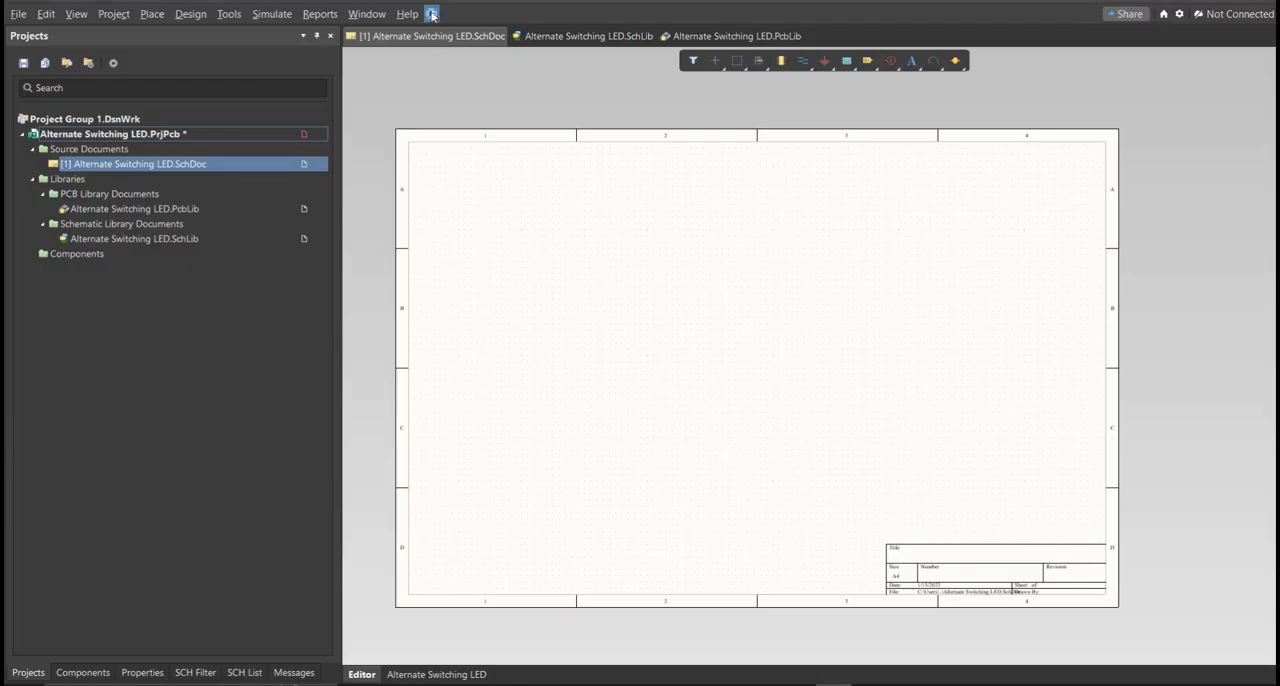
click(431, 14)
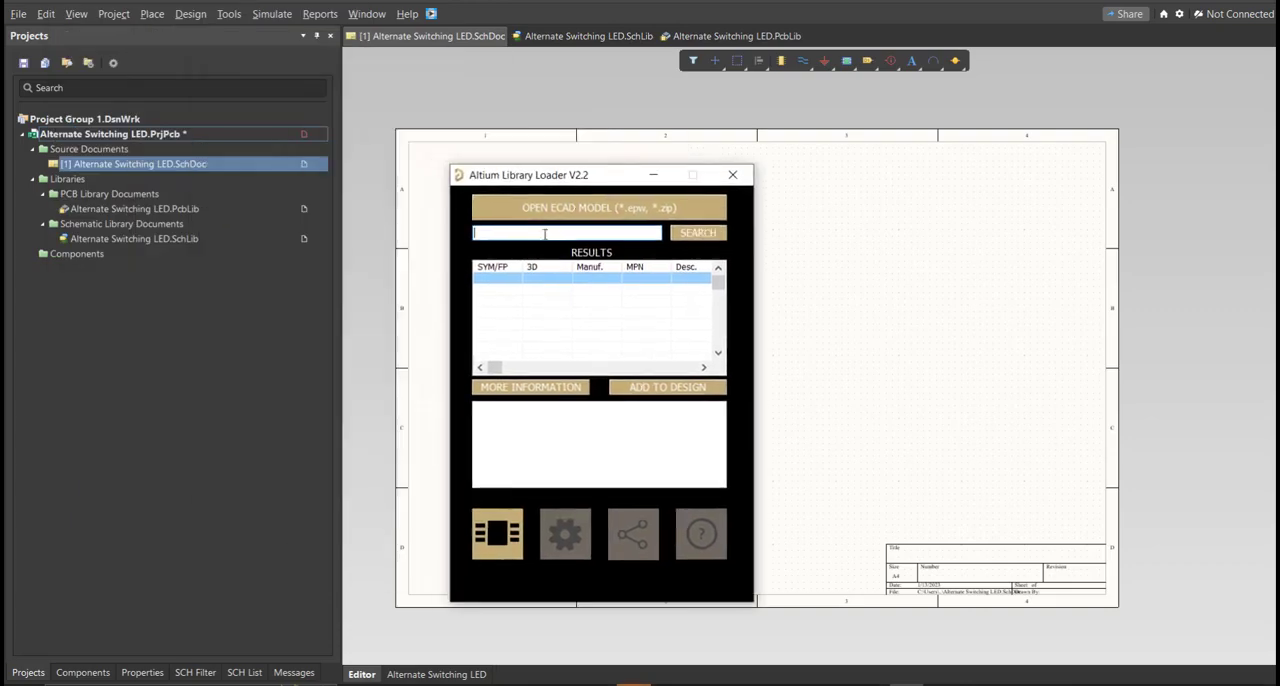
key(ctrl+v)
click(697, 233)
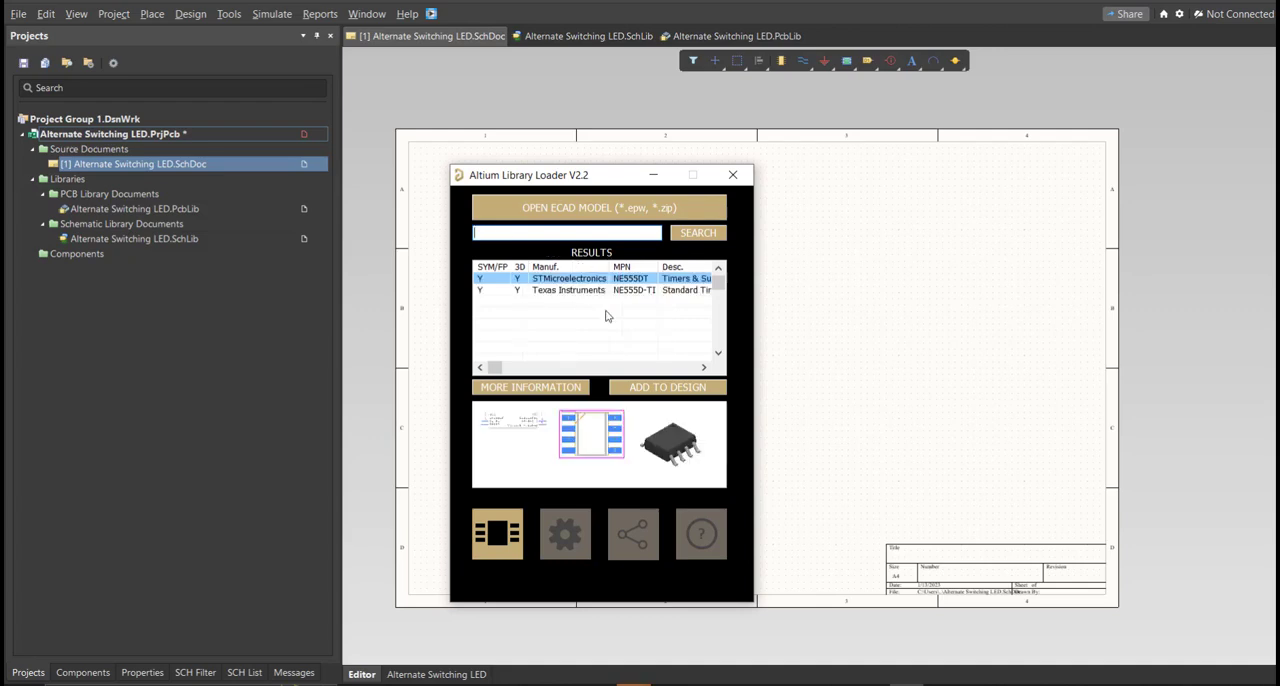
Step: Add the STMicroelectronics NE555DT to the design, close the Library Loader and place the symbol on the schematic
click(667, 388)
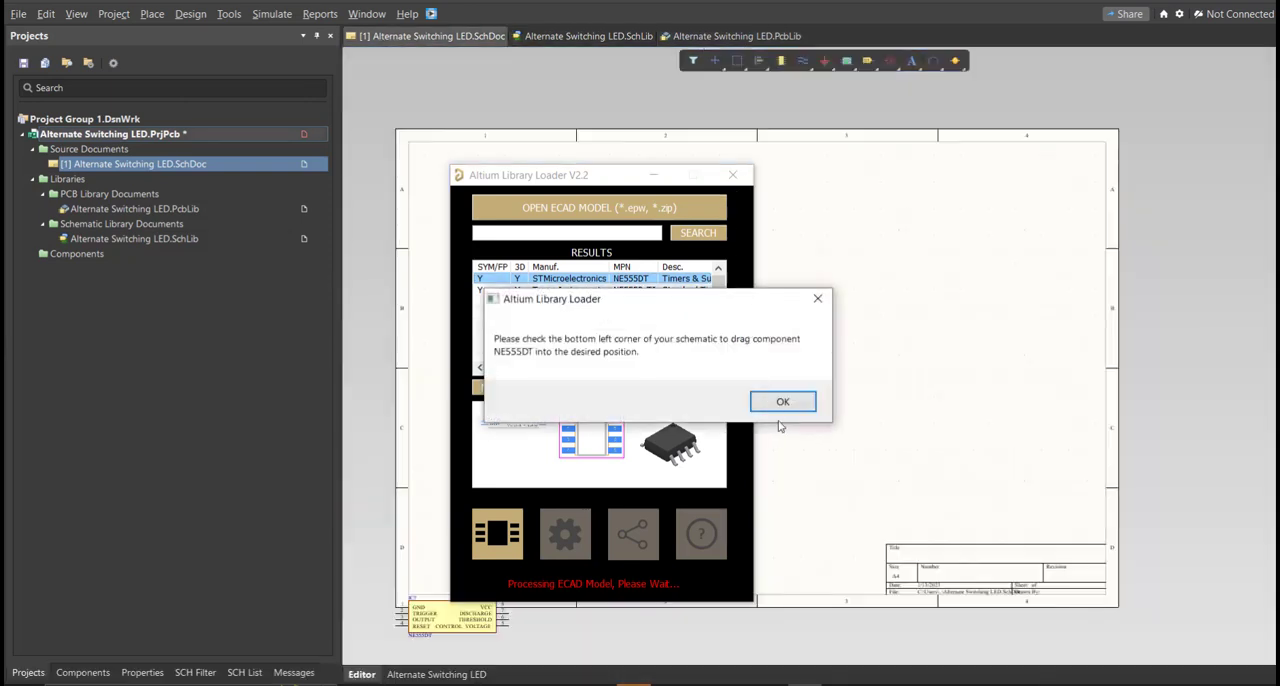
click(775, 399)
click(733, 176)
drag(463, 619, 629, 402)
middle_drag(598, 410, 594, 389)
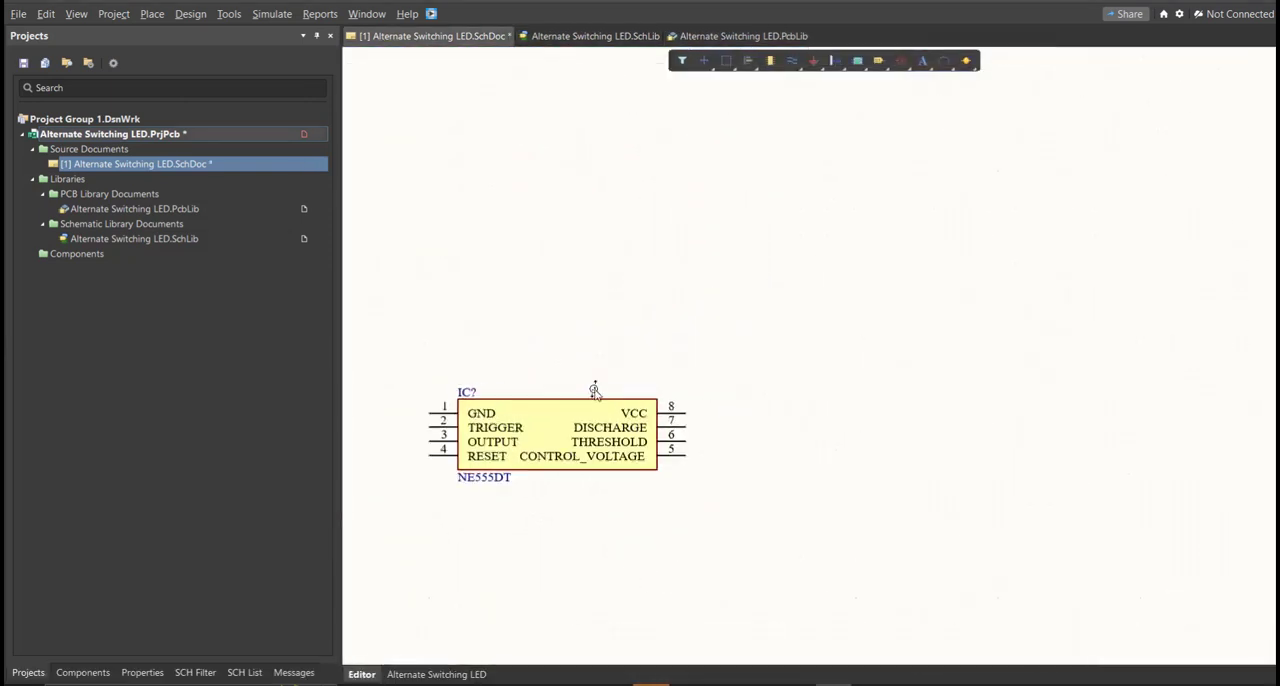
Step: Set the NE555DT component's comment to 555 IC Timer in the Alternate Switching LED schematic library and save it
click(592, 36)
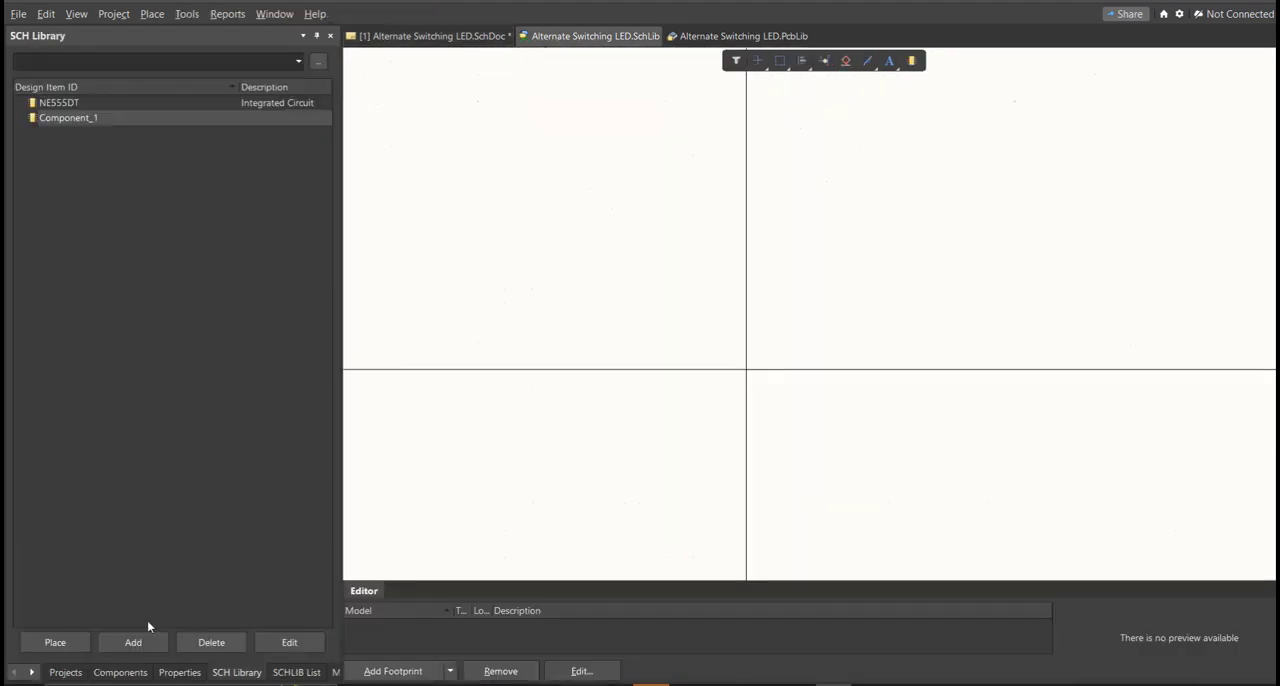
double_click(60, 102)
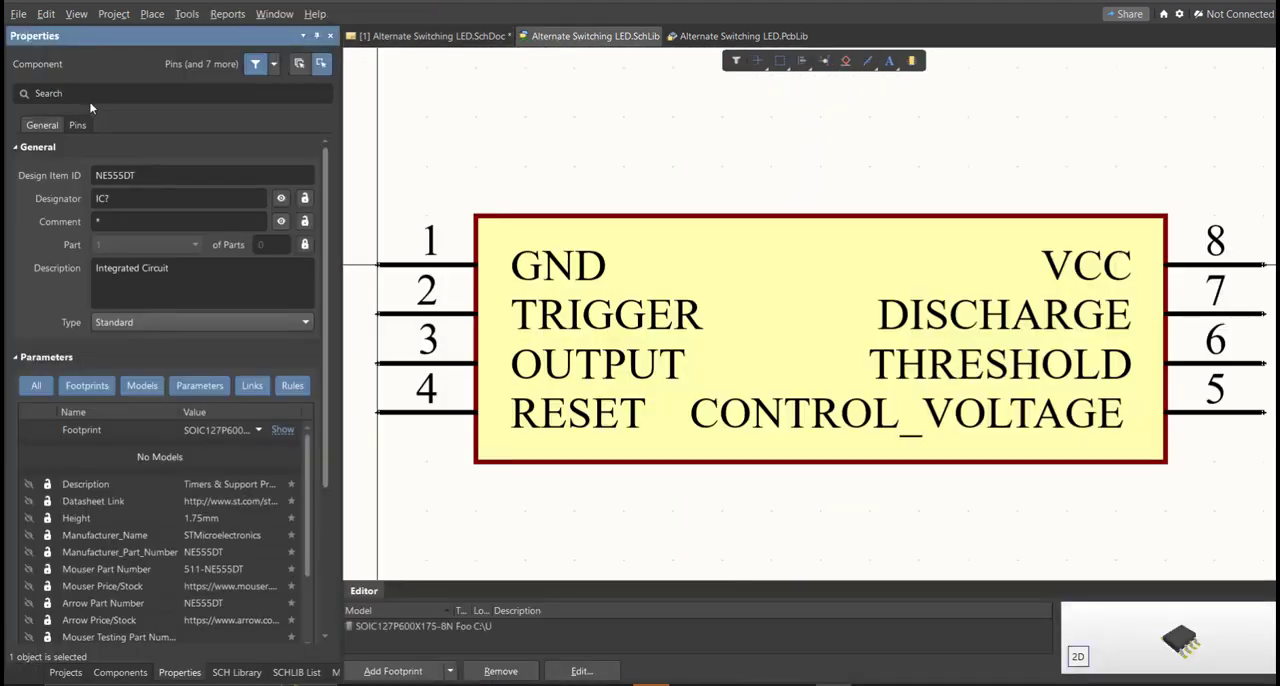
ctrl+scroll(594, 367, down, 5)
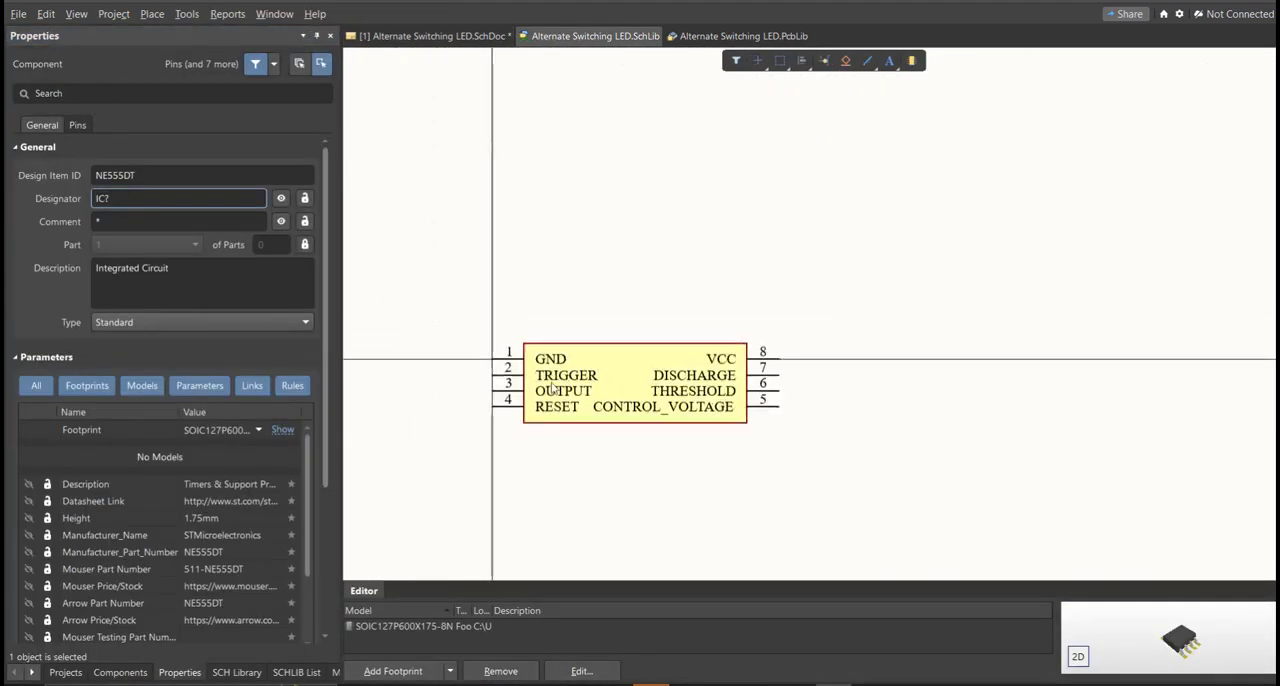
click(236, 672)
double_click(118, 103)
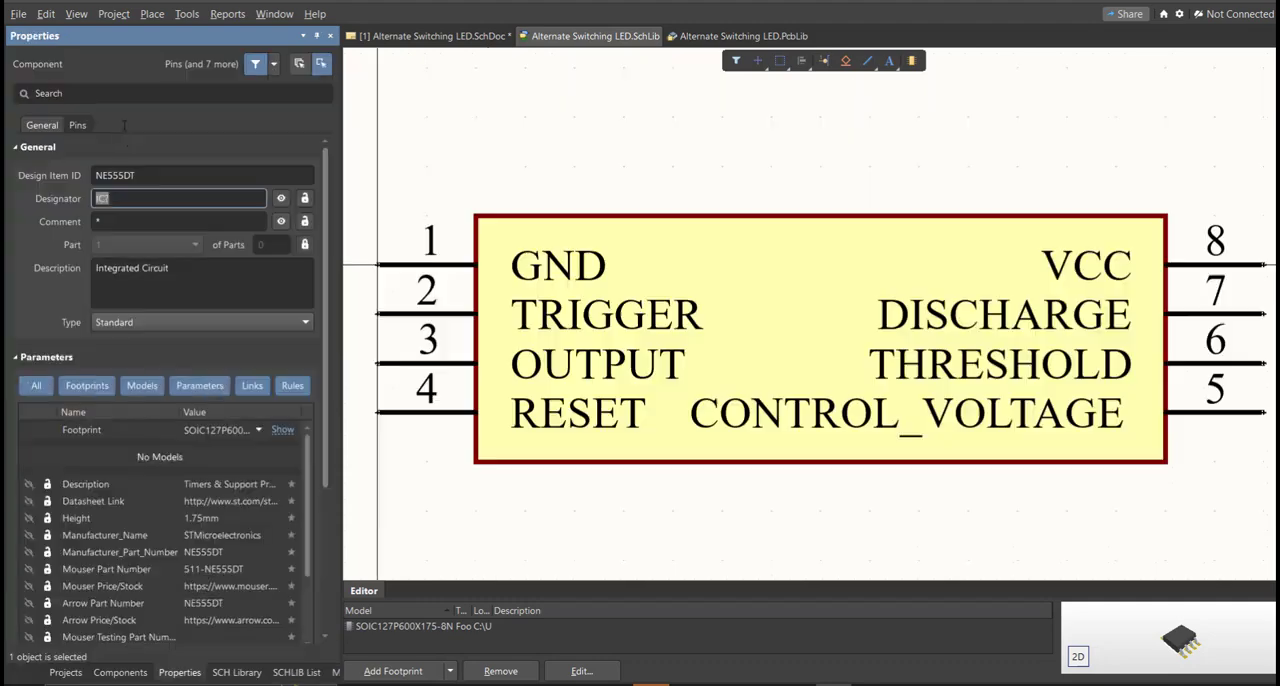
click(122, 223)
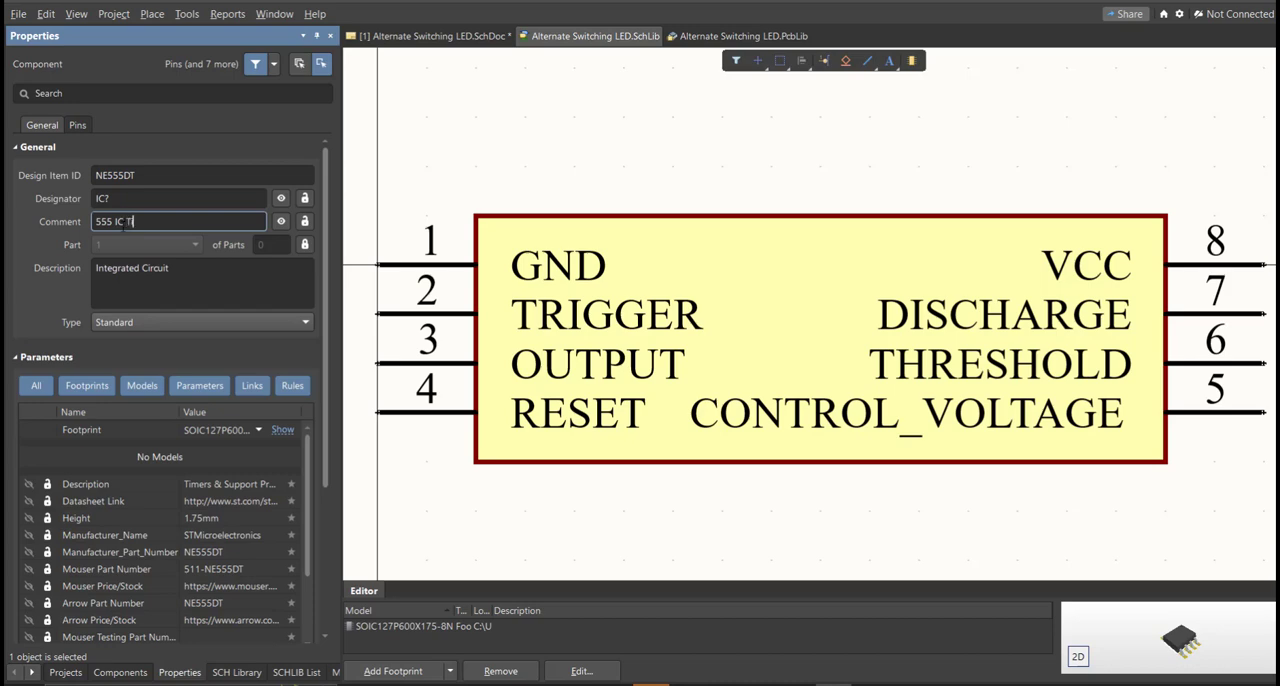
key(Return)
right_drag(620, 306, 604, 375)
key(ctrl+s)
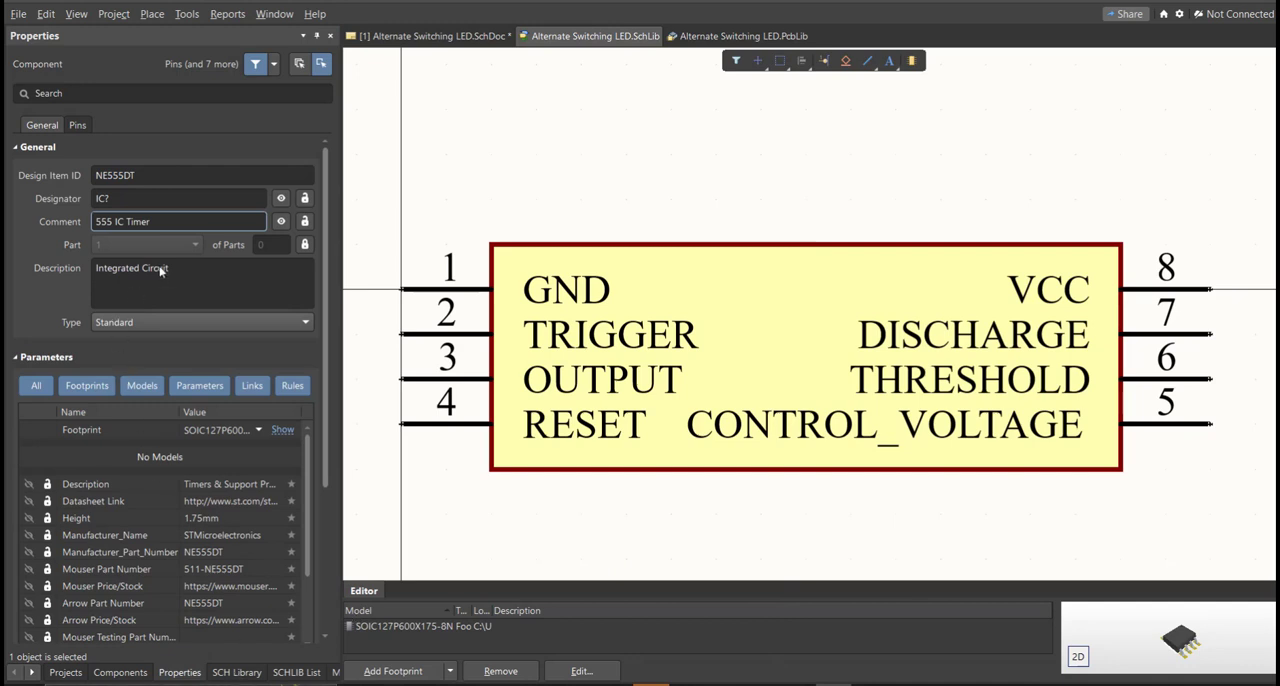
Step: Place the edited timer symbol from the schematic library beside the existing NE555DT on the schematic
click(236, 672)
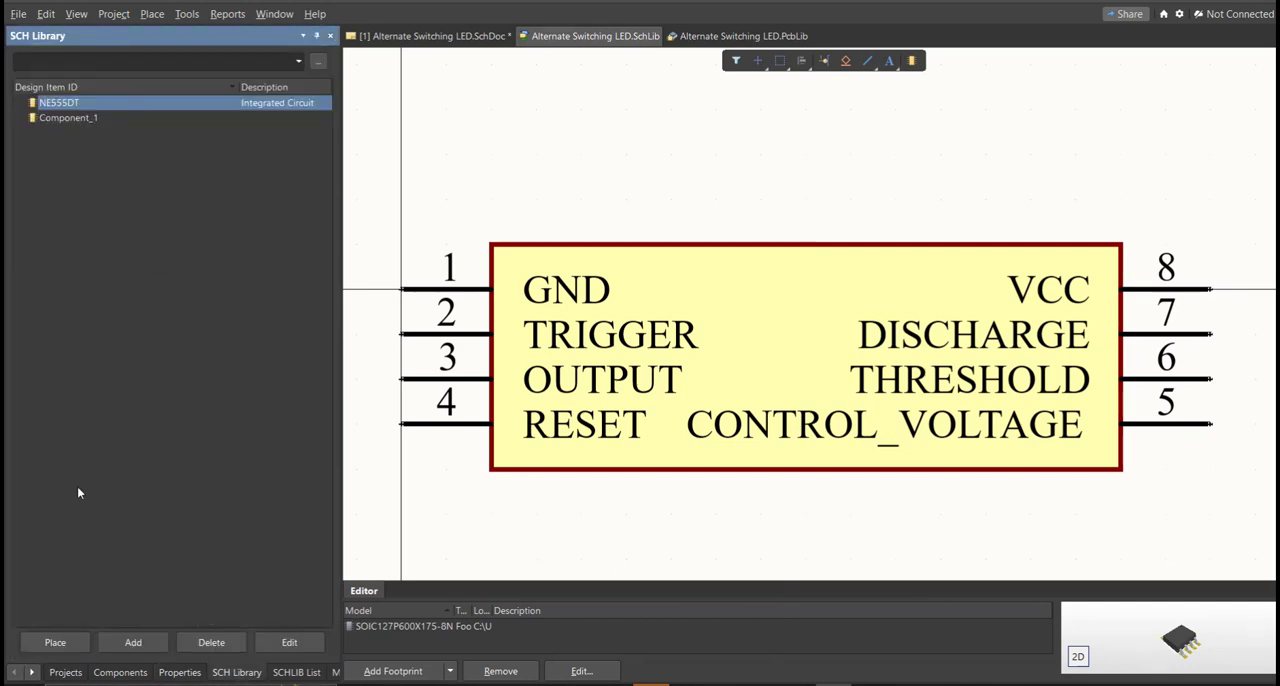
click(55, 642)
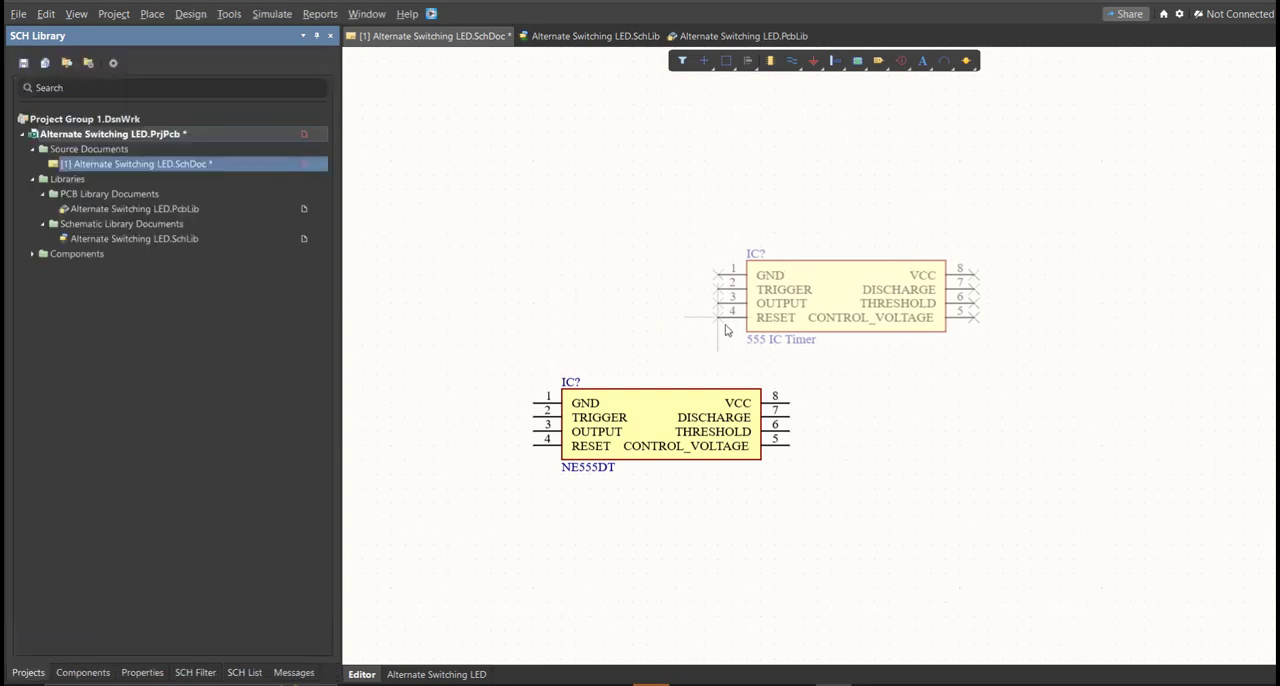
ctrl+scroll(814, 415, up, 1)
click(842, 460)
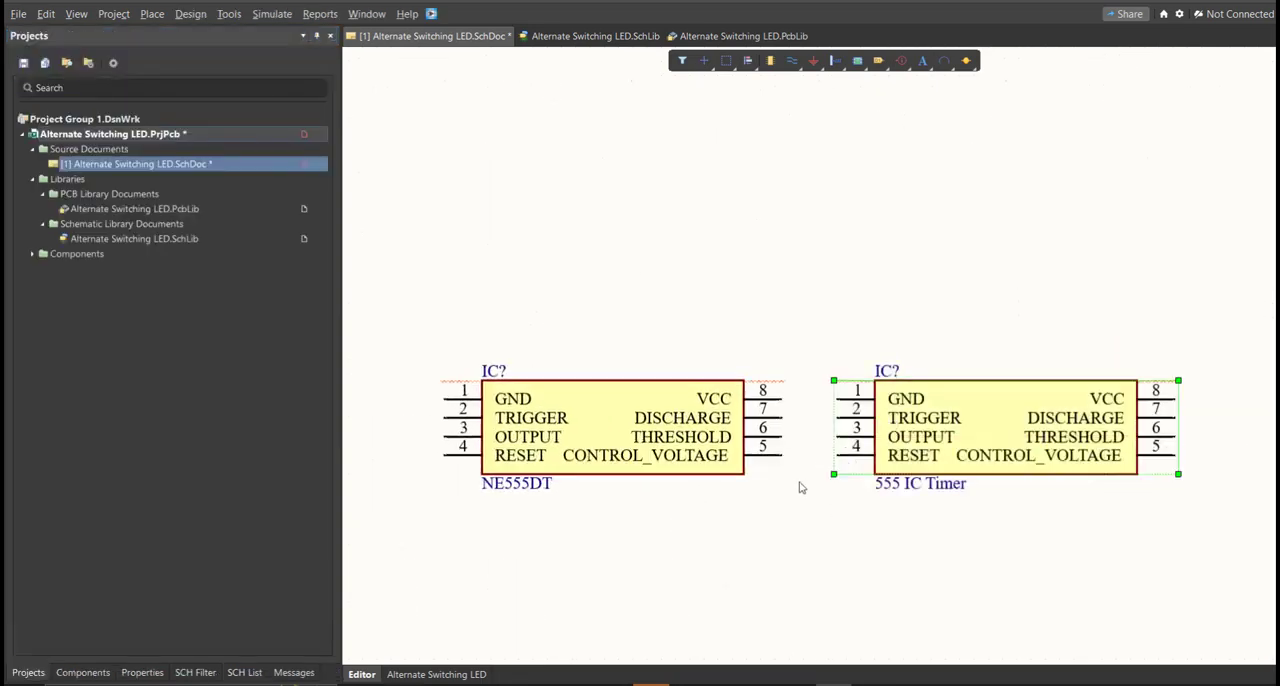
right_drag(911, 422, 866, 441)
ctrl+scroll(864, 448, down, 1)
right_drag(877, 542, 877, 537)
ctrl+scroll(876, 536, up, 1)
click(467, 424)
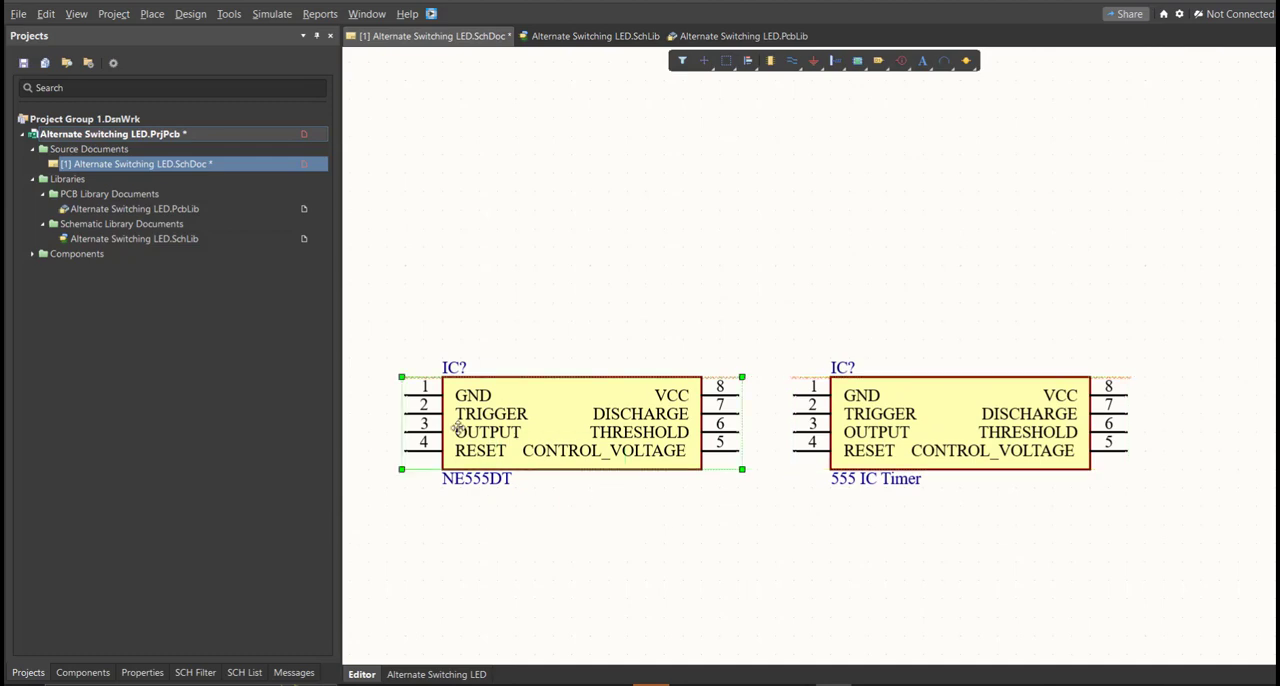
drag(982, 530, 797, 412)
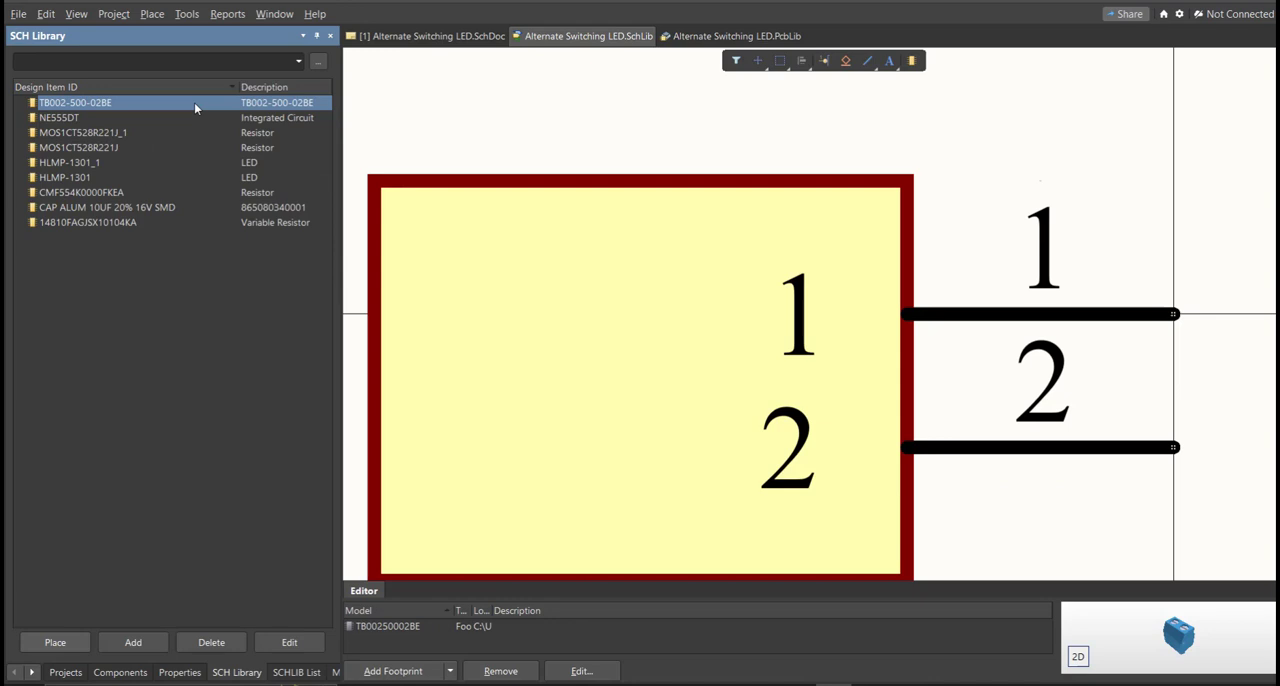
Step: Examine each component's symbol and footprint in the schematic library, from TB002-500-02BE to 14810FAGJSX10104KA
key(Down)
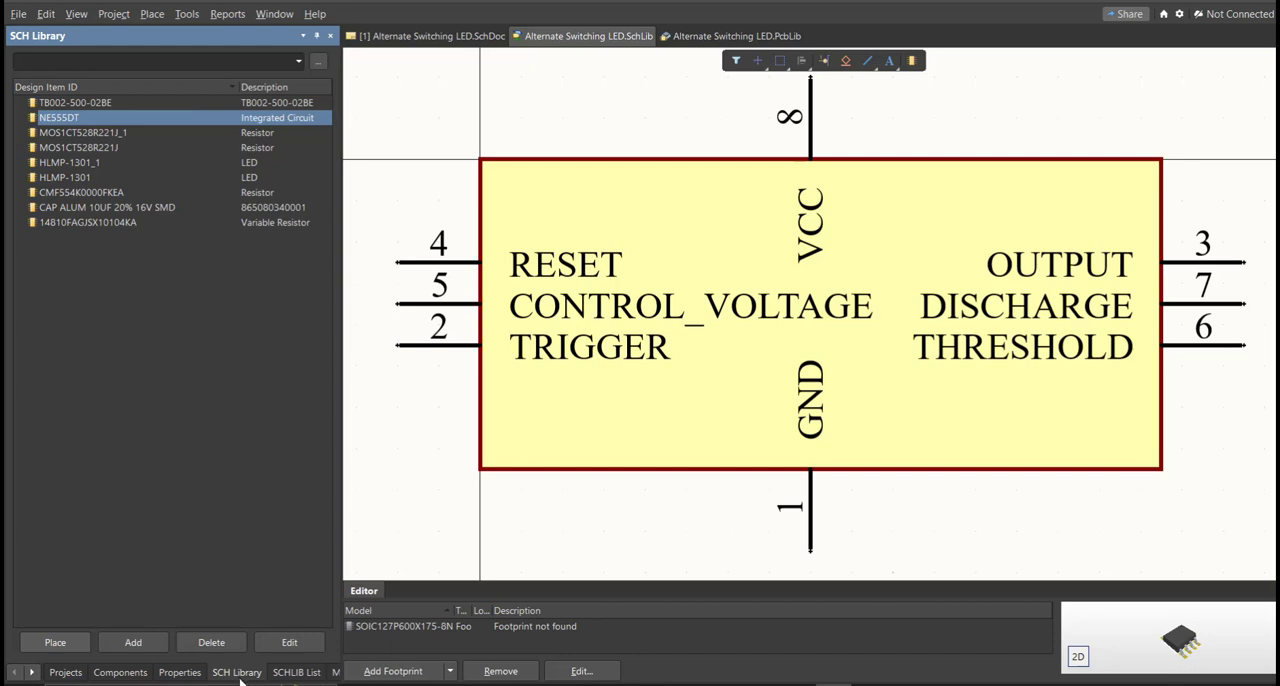
key(Up)
key(Down)
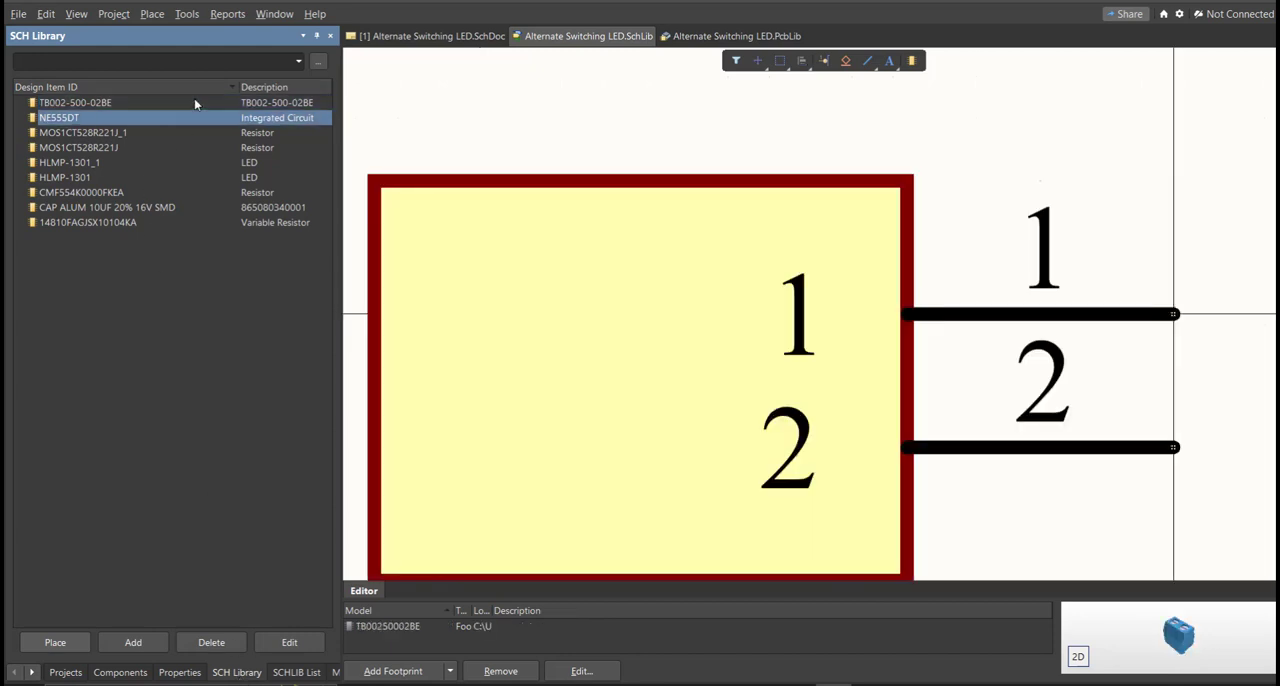
key(Down)
key(Down)
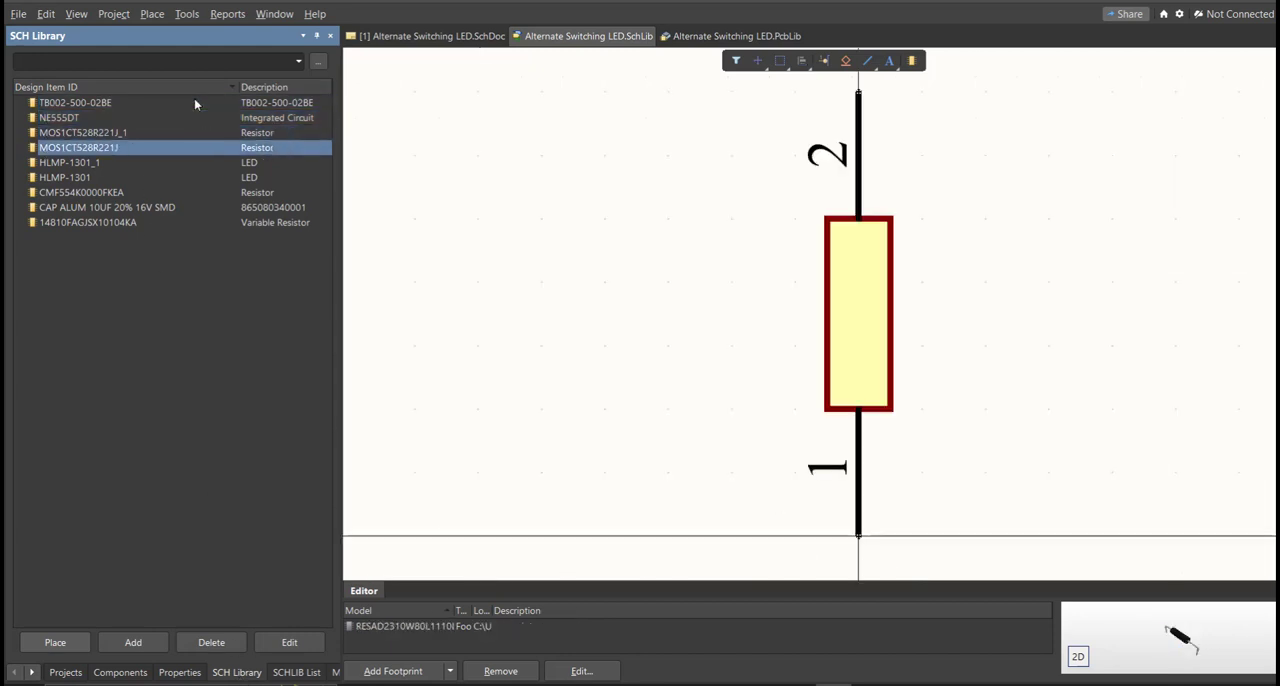
key(Down)
key(Down)
key(Down)
key(Down)
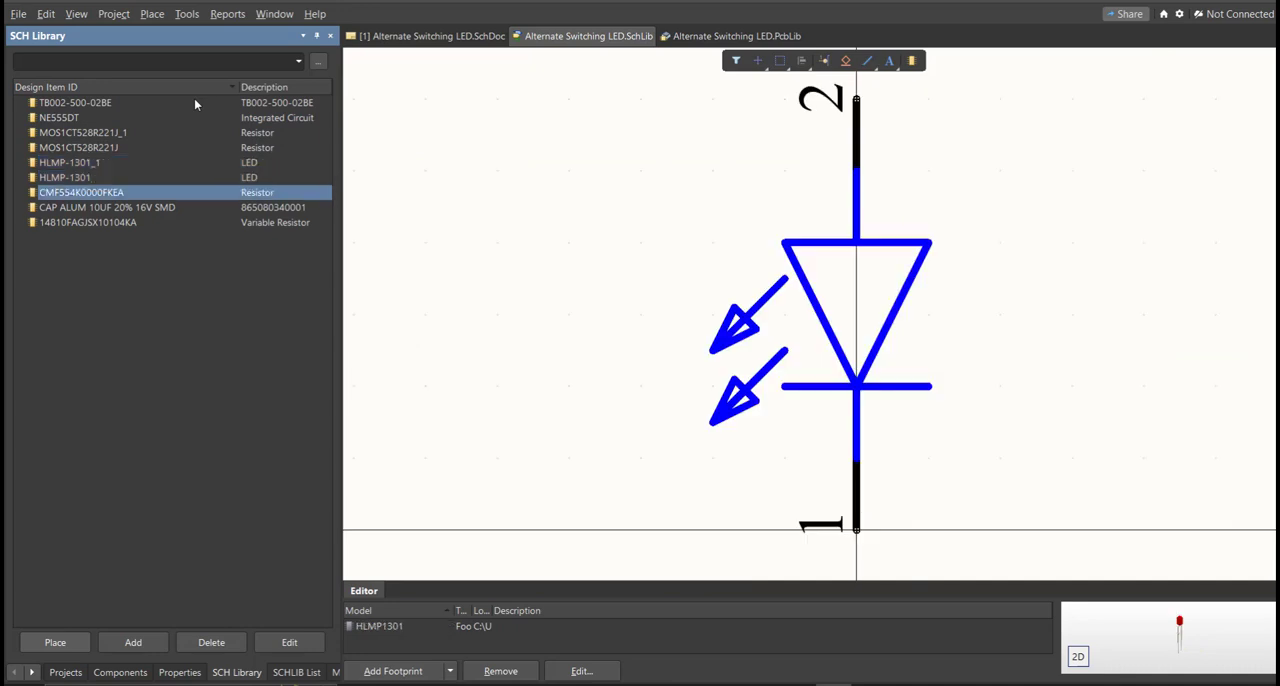
key(Down)
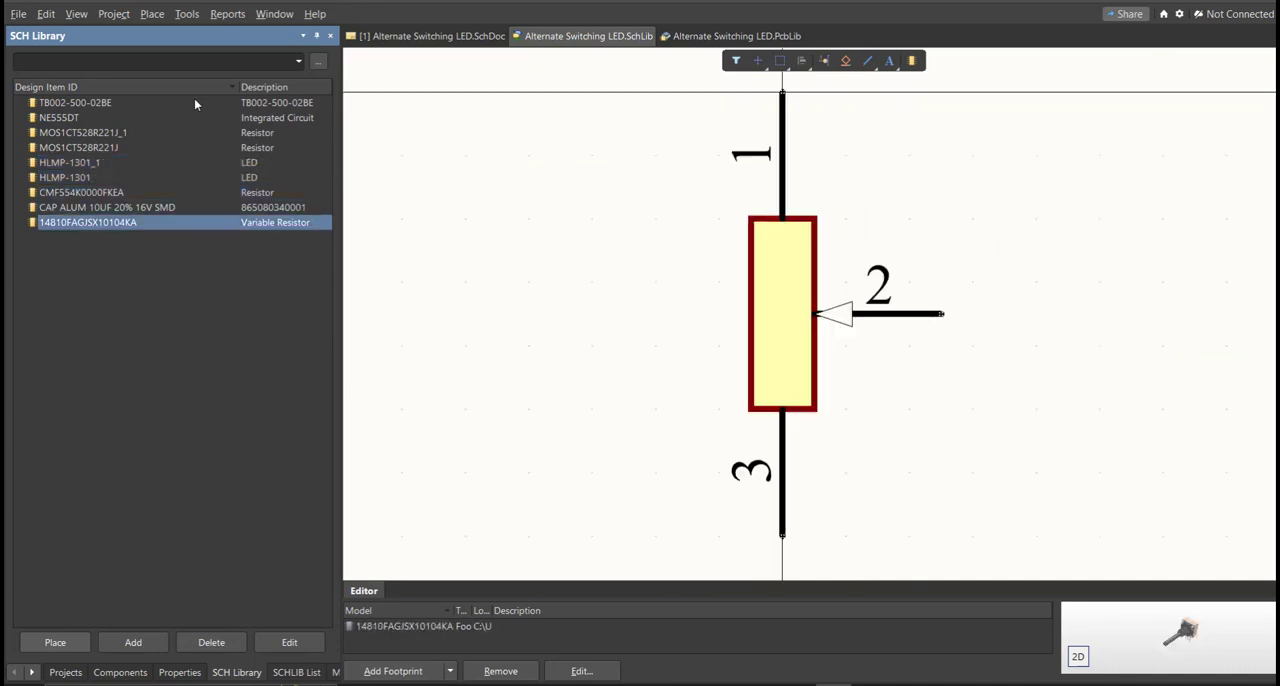
key(Up)
key(Up)
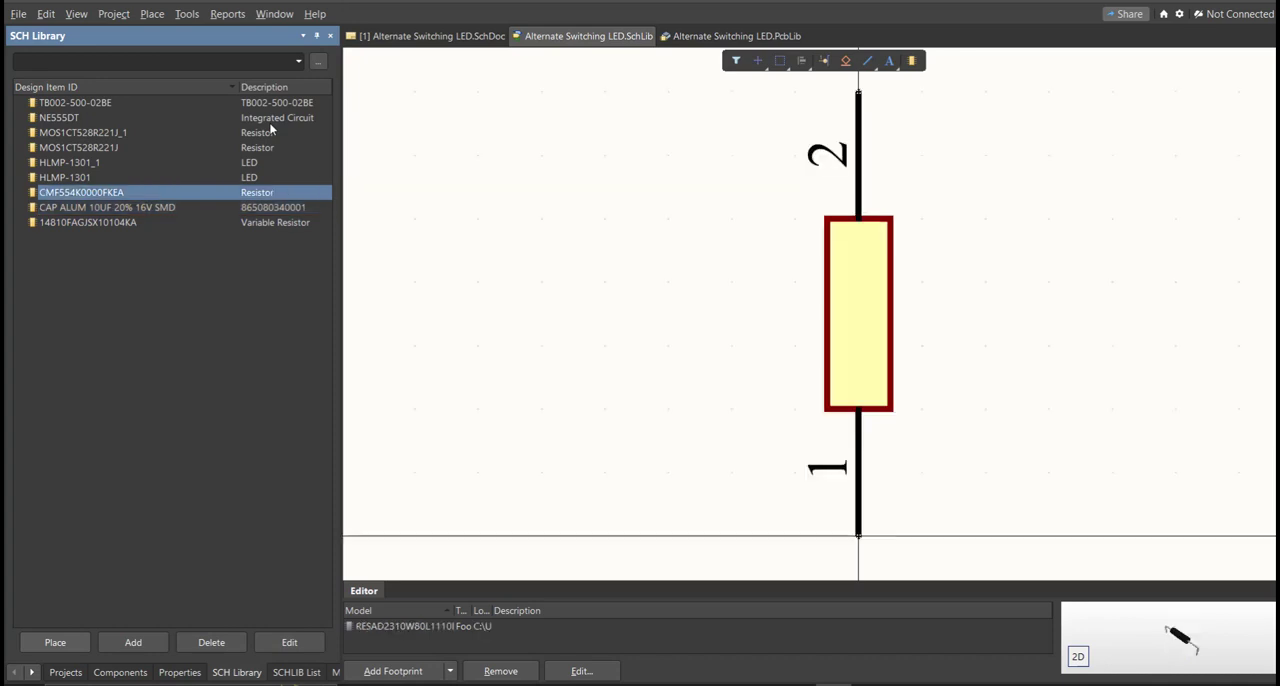
Step: Return to the empty schematic and place the NE555DT and the two LEDs, HLMP-1301 and HLMP-1301_1, from the project library
click(393, 40)
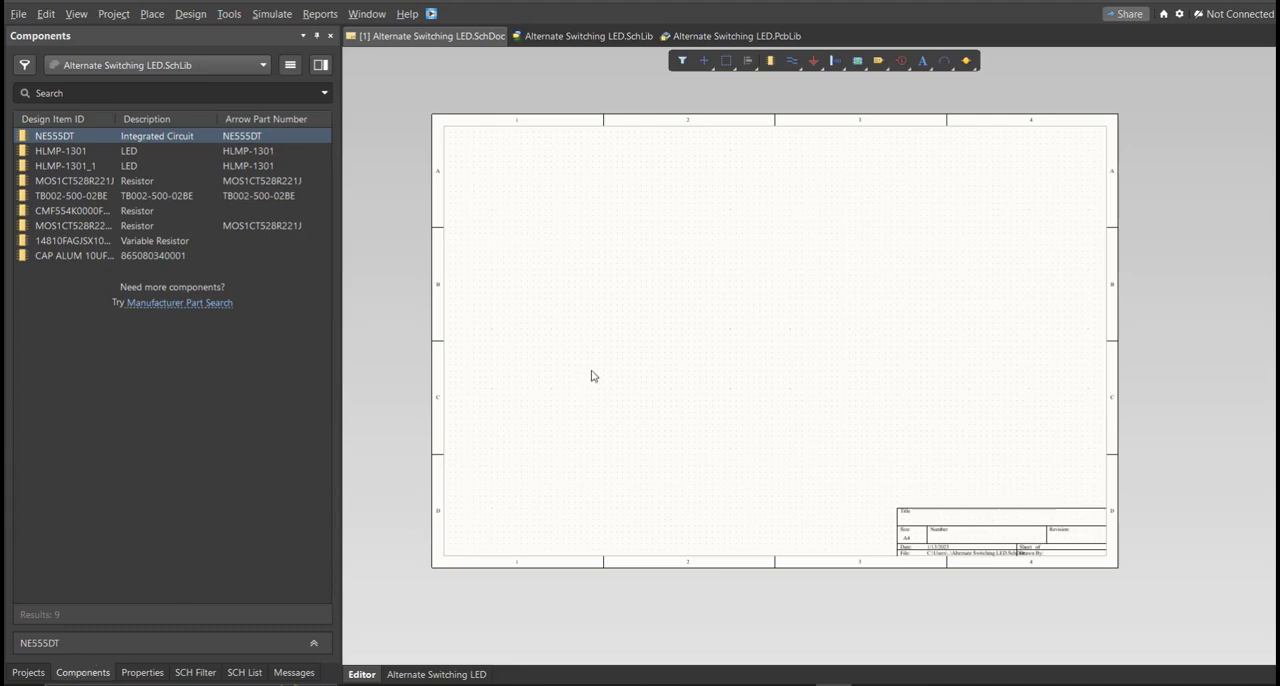
right_drag(591, 374, 579, 325)
right_click(578, 323)
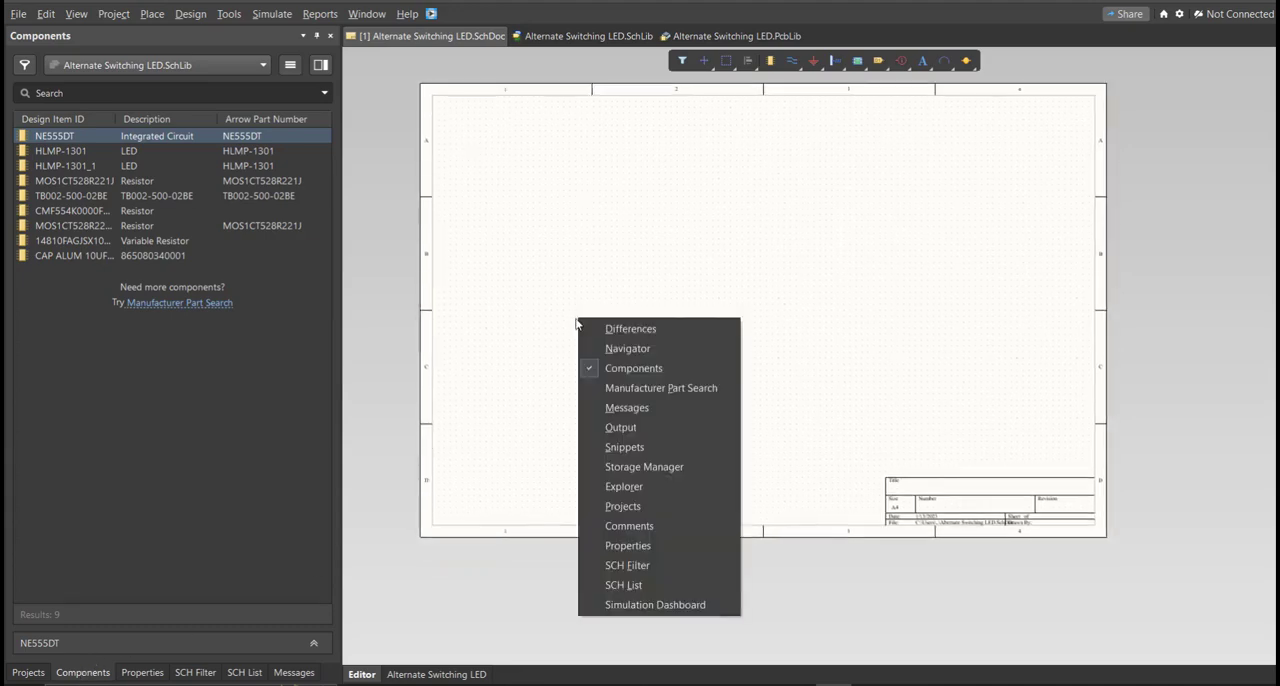
click(680, 372)
drag(224, 137, 695, 266)
click(197, 155)
drag(197, 162, 860, 216)
drag(100, 166, 852, 285)
Step: Place the two 220 ohms resistors, the 4K Ohms resistor, terminal block, 100K Ohms variable resistor and 10uF capacitor on the schematic
drag(146, 181, 566, 235)
drag(140, 211, 575, 255)
drag(533, 260, 653, 205)
drag(183, 244, 650, 305)
Step: Open the properties of the 220 ohms resistor located between the terminal block and the variable resistor
ctrl+scroll(570, 228, up, 3)
ctrl+scroll(525, 220, up, 2)
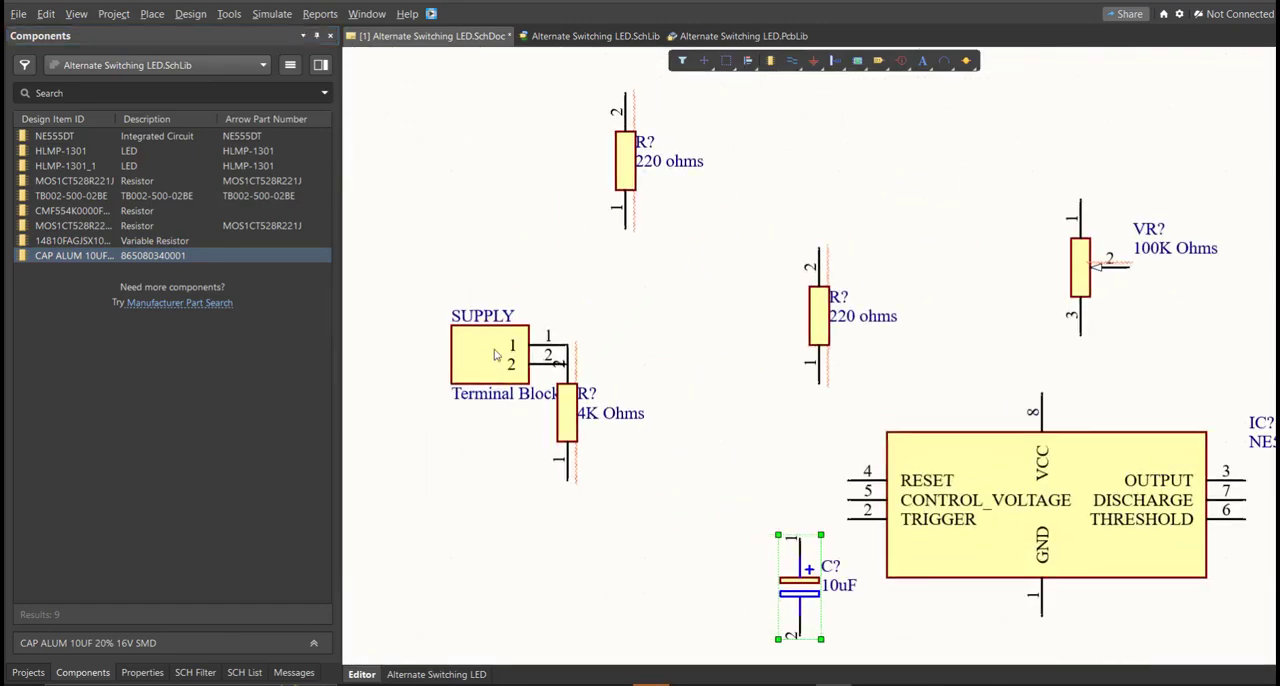
ctrl+scroll(775, 290, up, 3)
right_drag(775, 290, 739, 280)
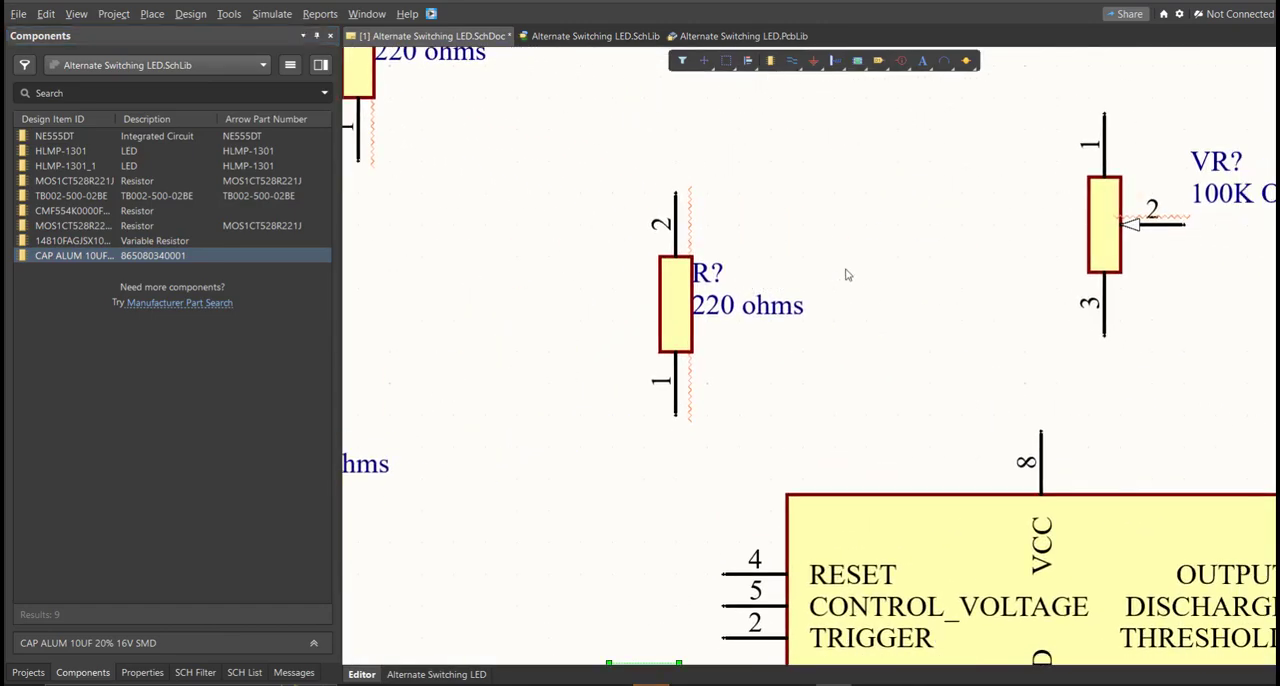
click(688, 298)
double_click(688, 298)
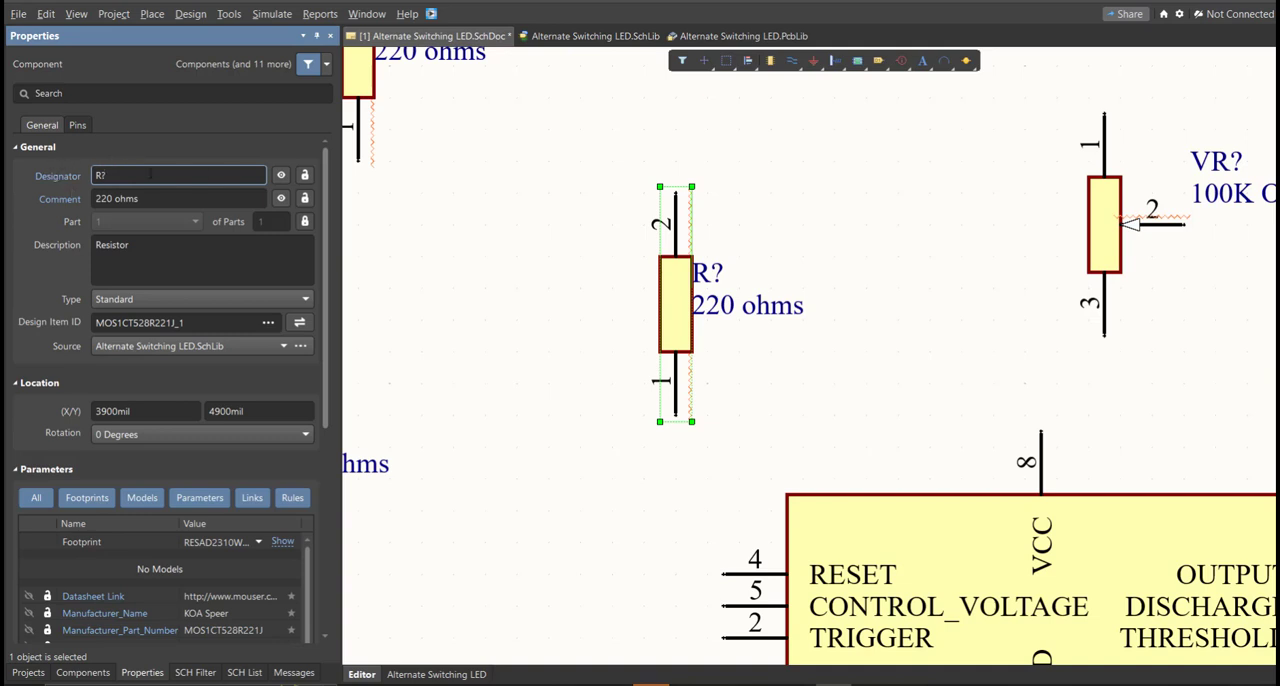
Step: Start annotating the schematic and update the changes list to propose numbered designators for all components
click(228, 14)
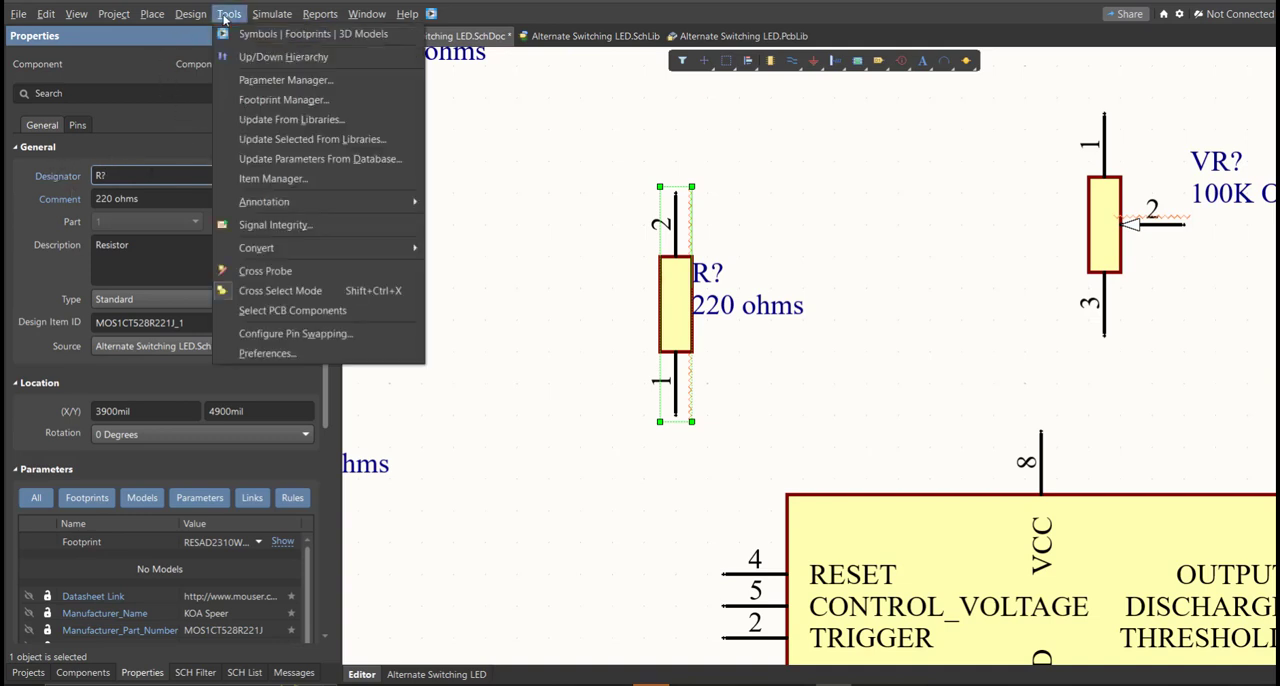
mouse_move(291, 205)
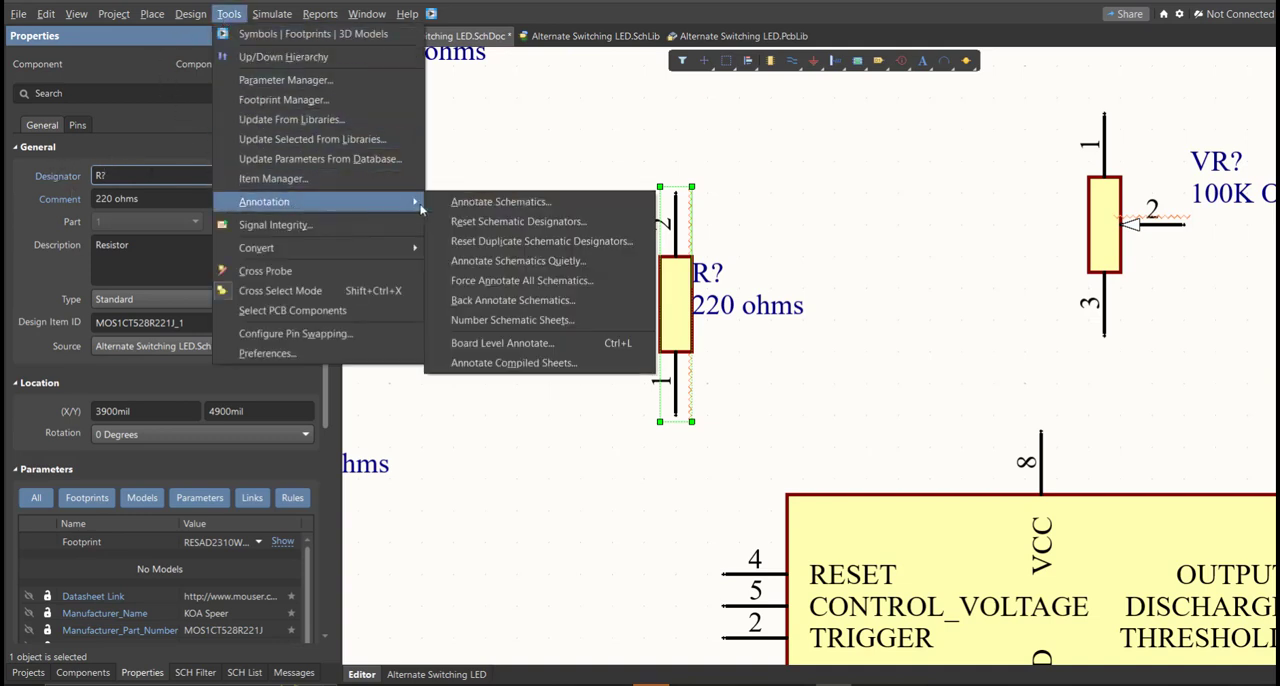
click(612, 205)
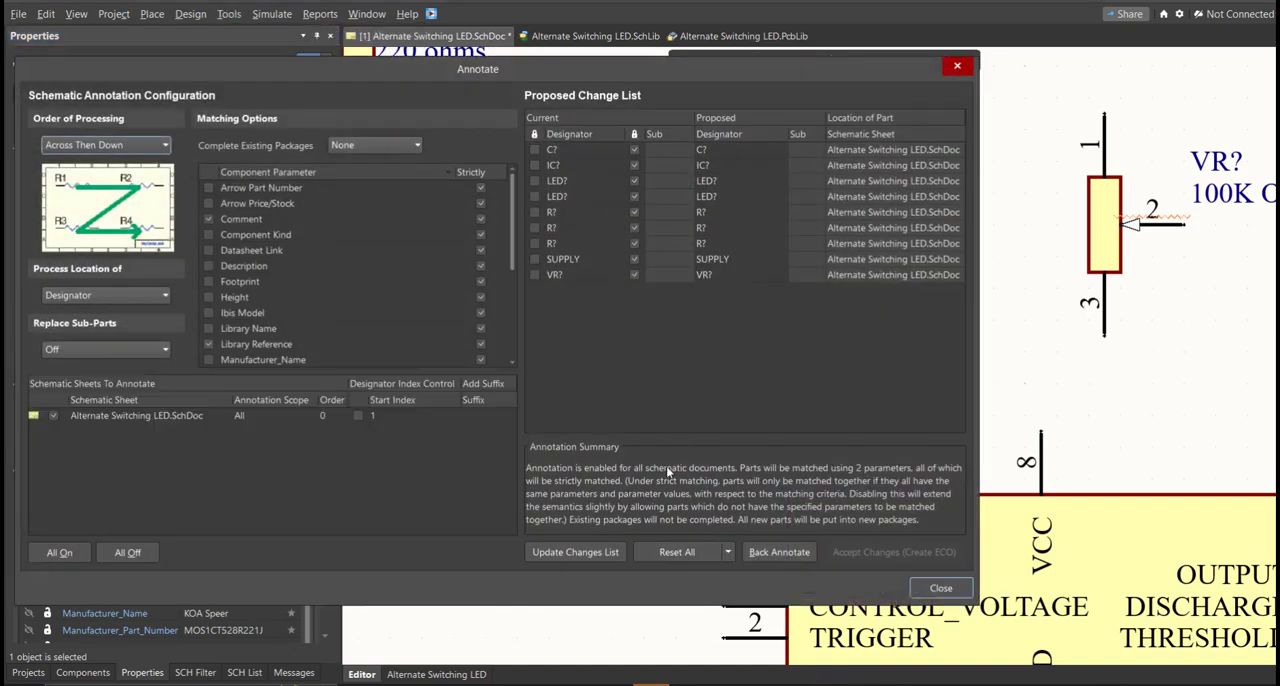
click(605, 553)
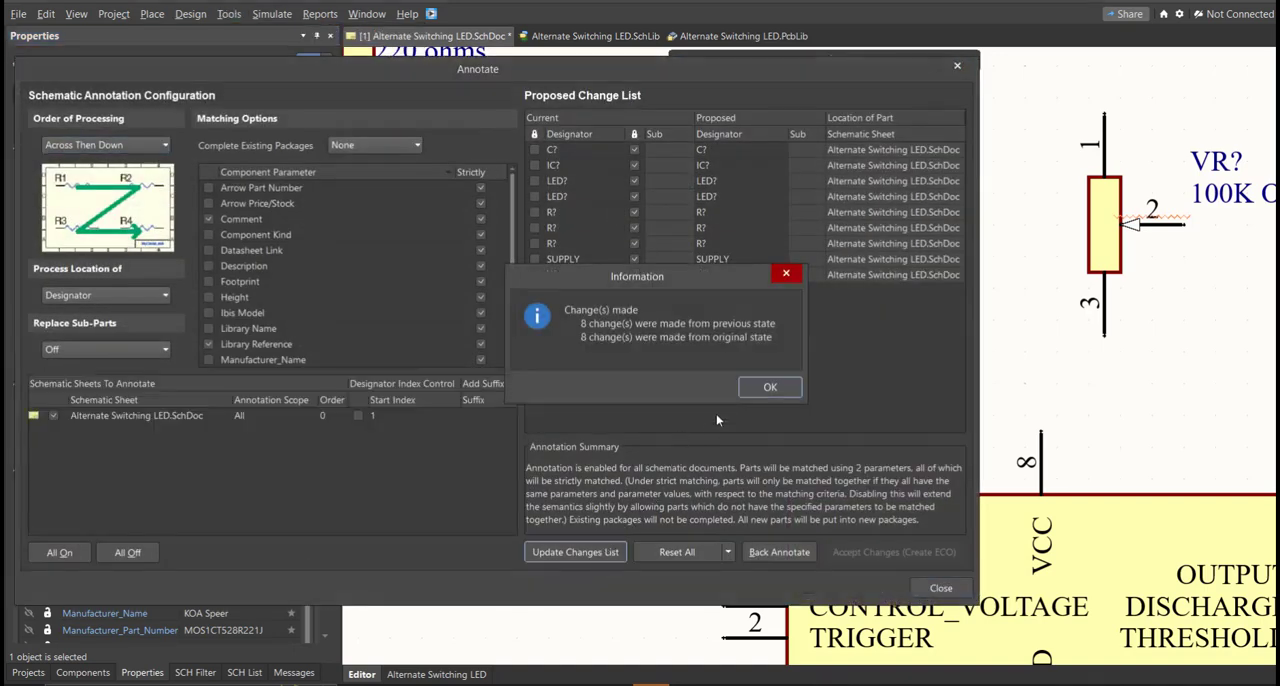
click(750, 390)
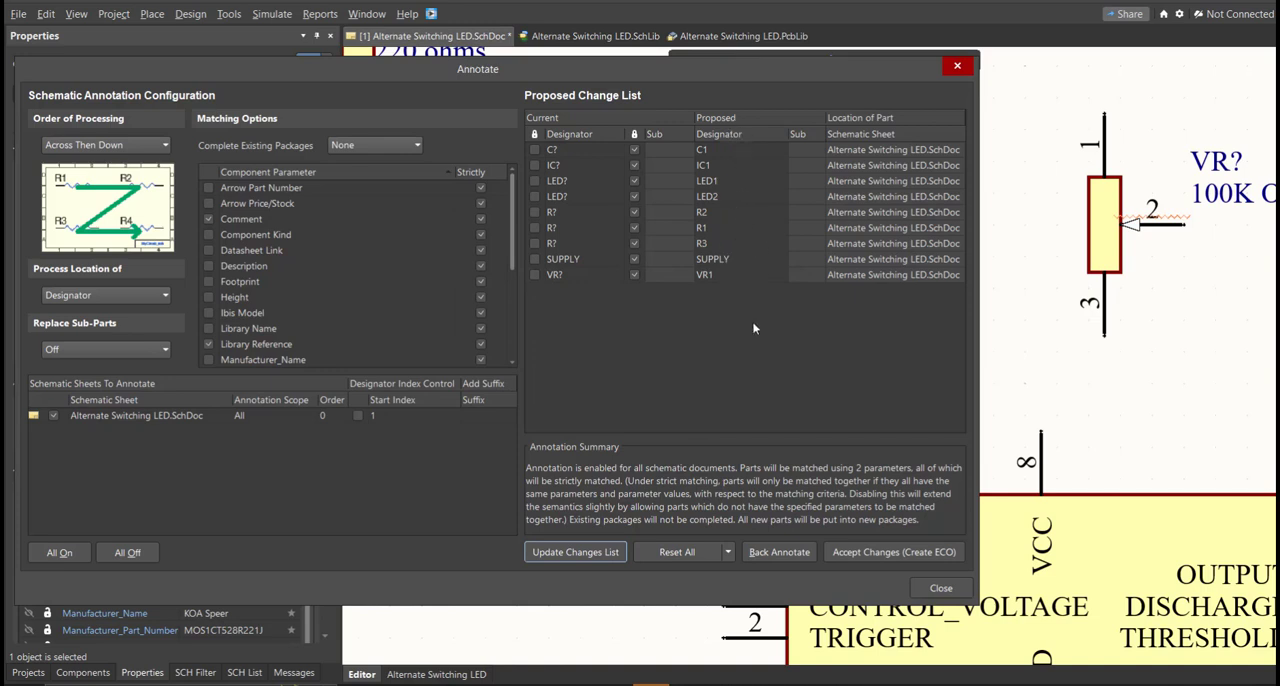
Step: Accept the proposed designators, execute the engineering change order and close the annotation
click(845, 552)
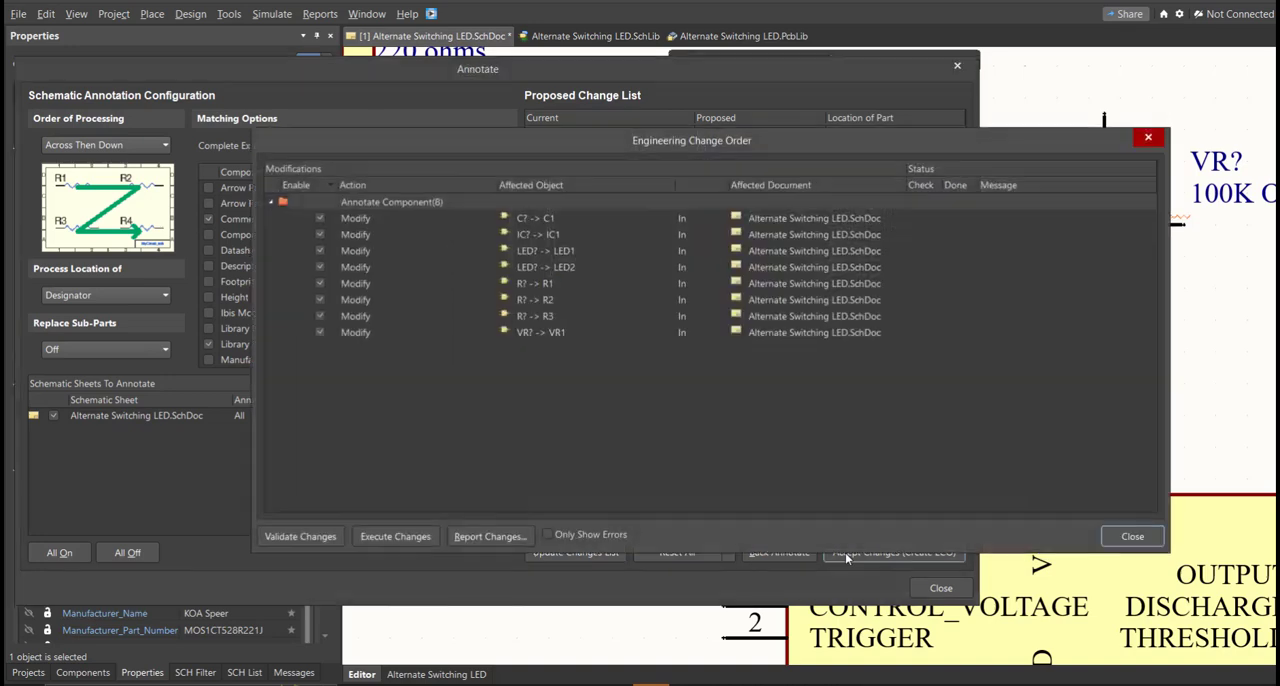
click(395, 536)
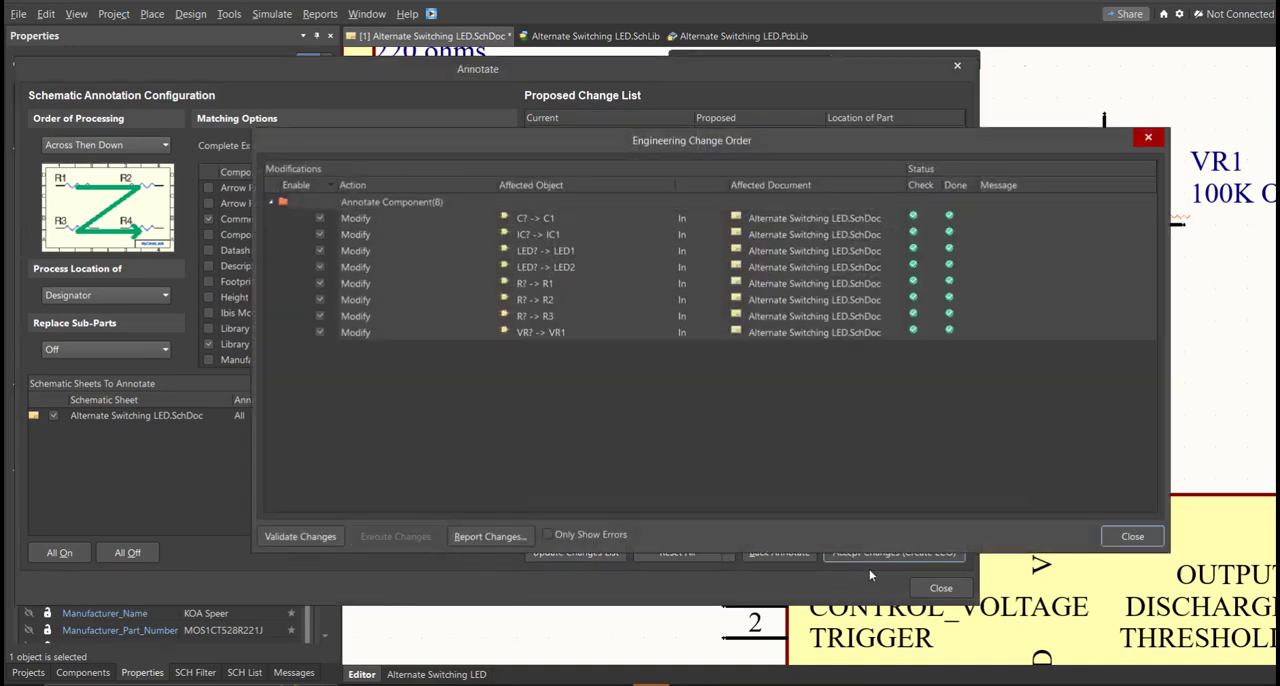
click(1132, 536)
click(941, 588)
Step: Arrange the components around IC1, with the SUPPLY terminal block on its left and the resistors, LEDs, VR1 and C1 on its right
right_drag(899, 427, 775, 466)
ctrl+scroll(786, 466, down, 1)
click(788, 466)
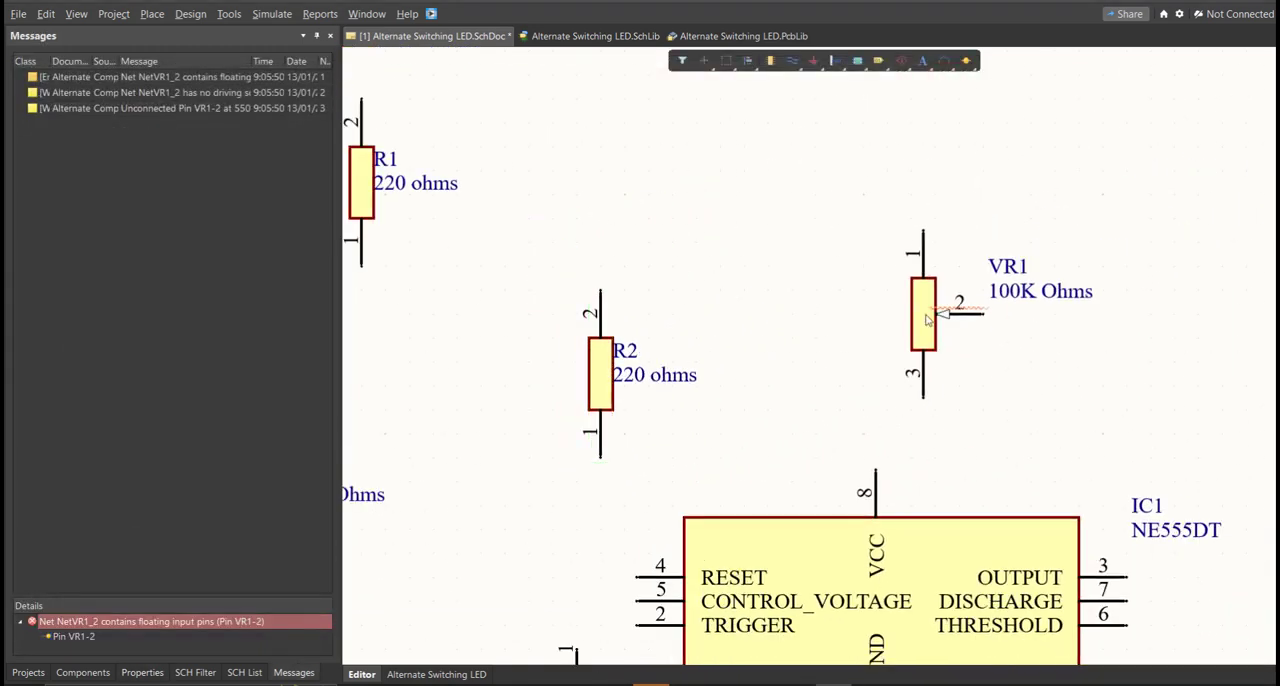
click(926, 567)
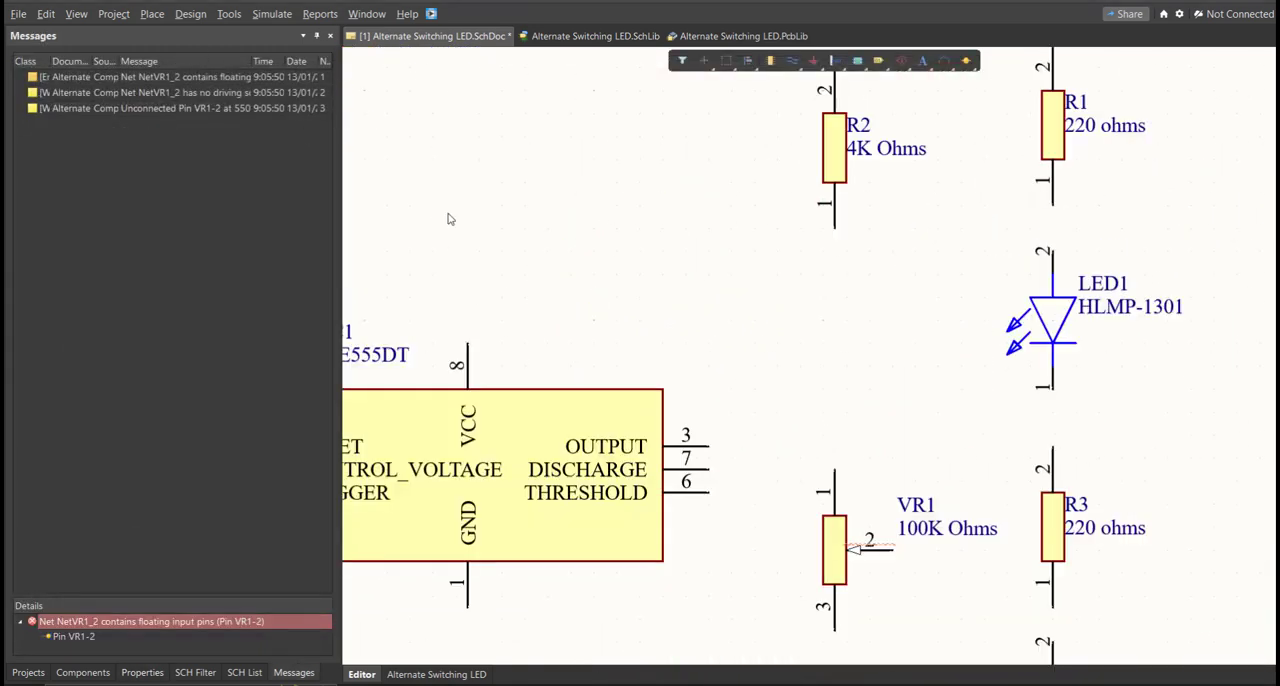
right_drag(810, 287, 1104, 287)
ctrl+scroll(1104, 287, down, 2)
right_drag(742, 330, 909, 368)
ctrl+scroll(909, 368, up, 3)
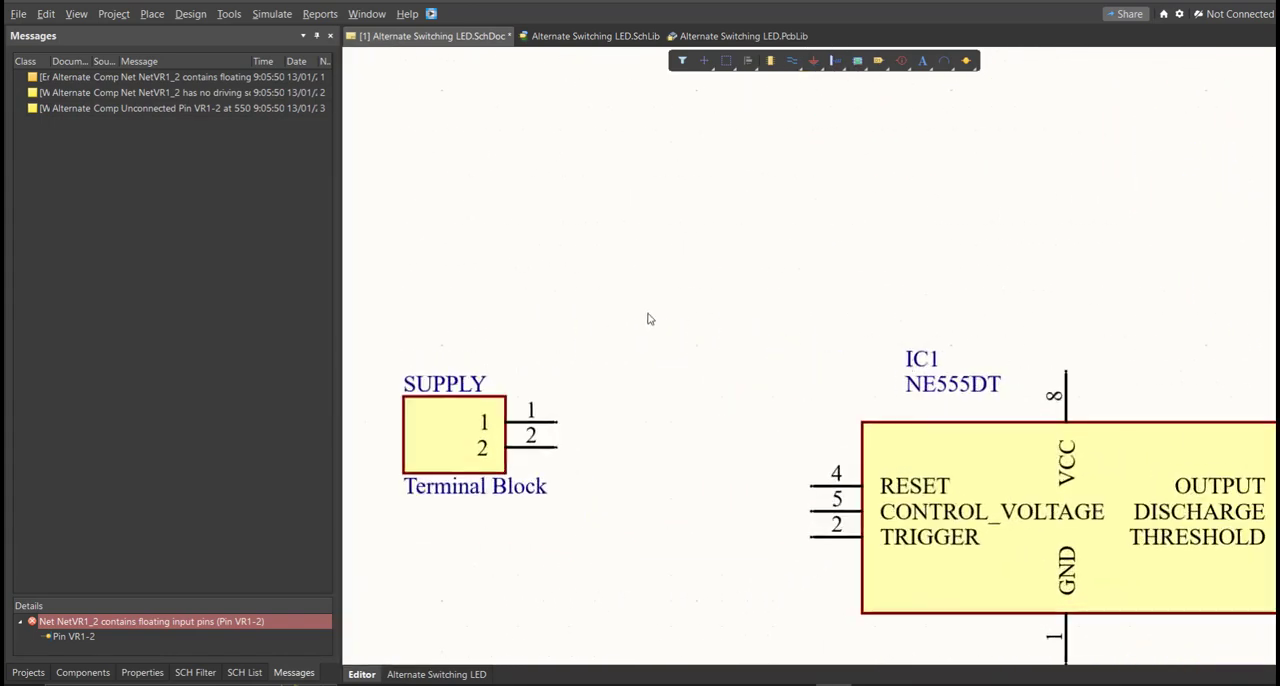
Step: Wire pin 1 of the SUPPLY terminal block to the RESET pin 4 of IC1
click(152, 14)
click(195, 112)
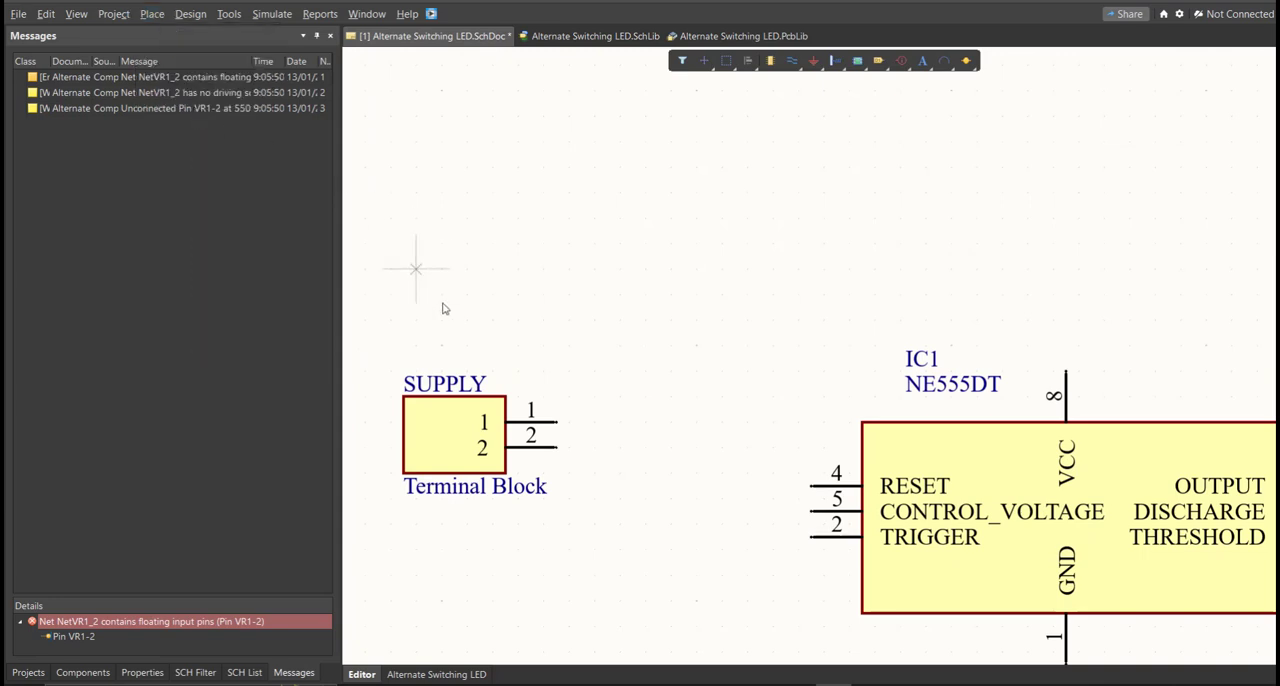
click(557, 422)
ctrl+scroll(732, 482, up, 1)
click(722, 465)
click(832, 486)
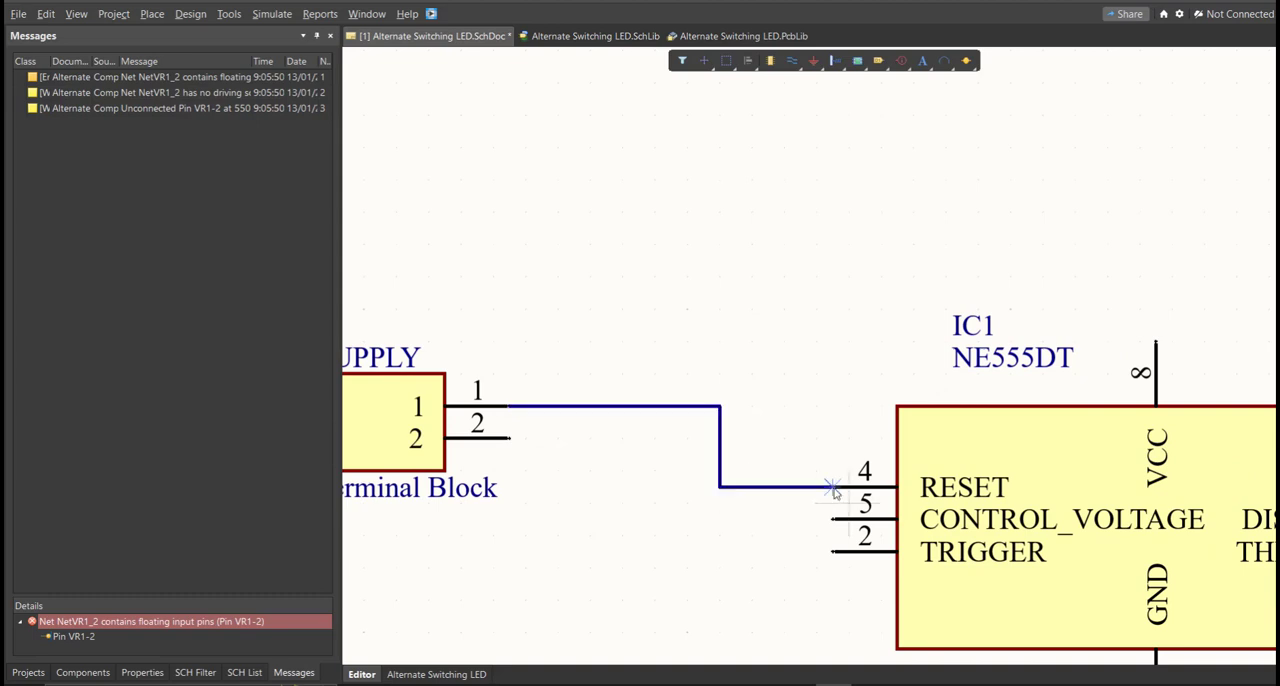
Step: Branch a wire from the SUPPLY-to-RESET wire's corner up and over to the VCC pin 8 of IC1
click(719, 407)
ctrl+scroll(722, 300, down, 1)
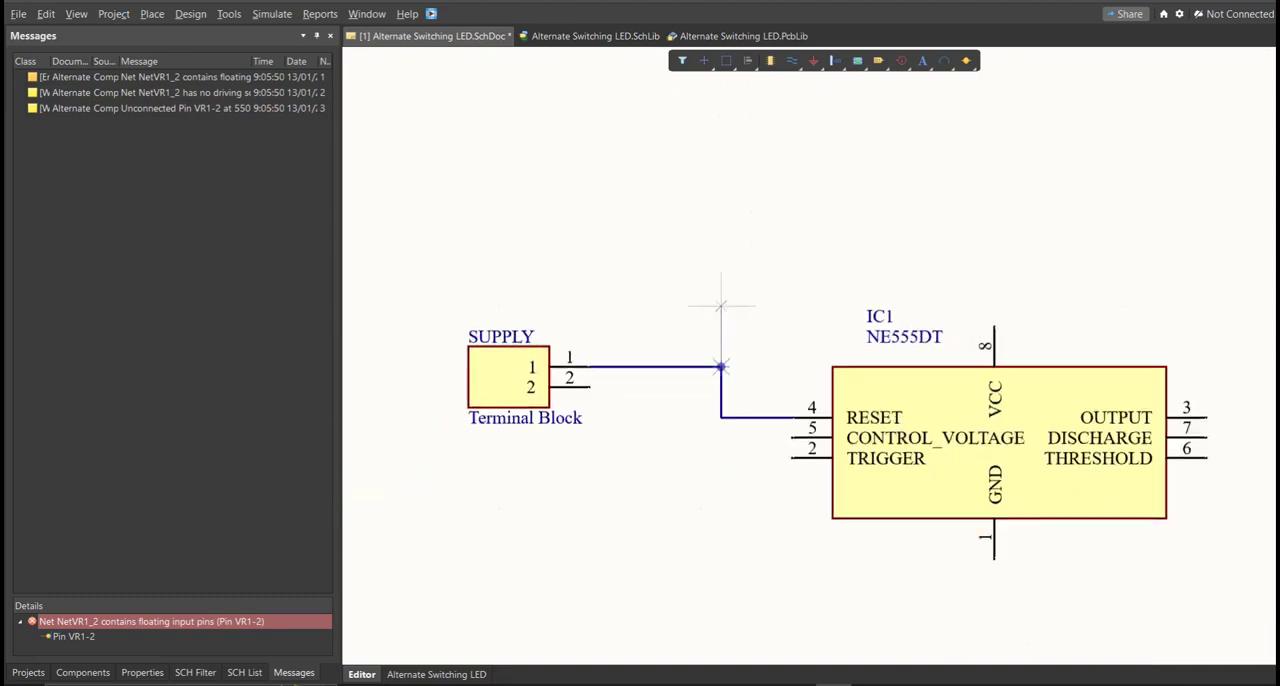
ctrl+scroll(837, 141, down, 5)
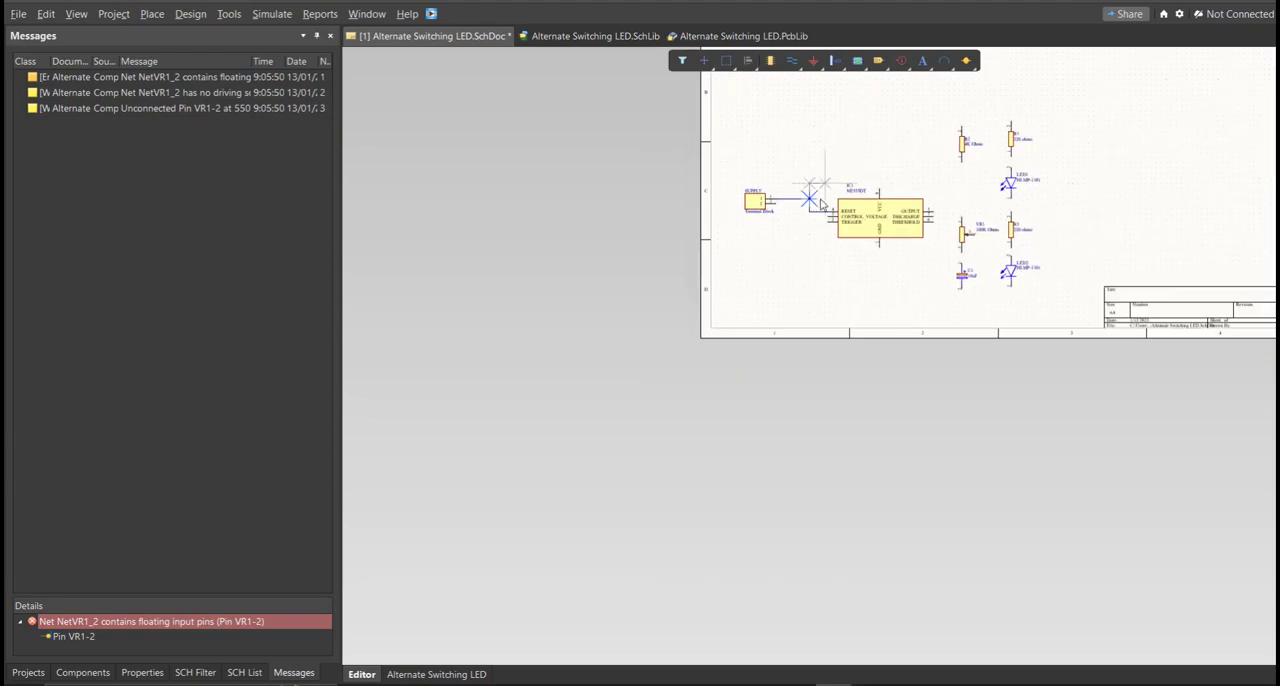
right_drag(833, 177, 806, 246)
click(849, 152)
ctrl+scroll(850, 250, up, 5)
click(858, 286)
right_drag(911, 238, 783, 406)
Step: Extend the supply wire from the corner above VCC to pin 2 of R2 and on to pin 2 of R1
click(731, 122)
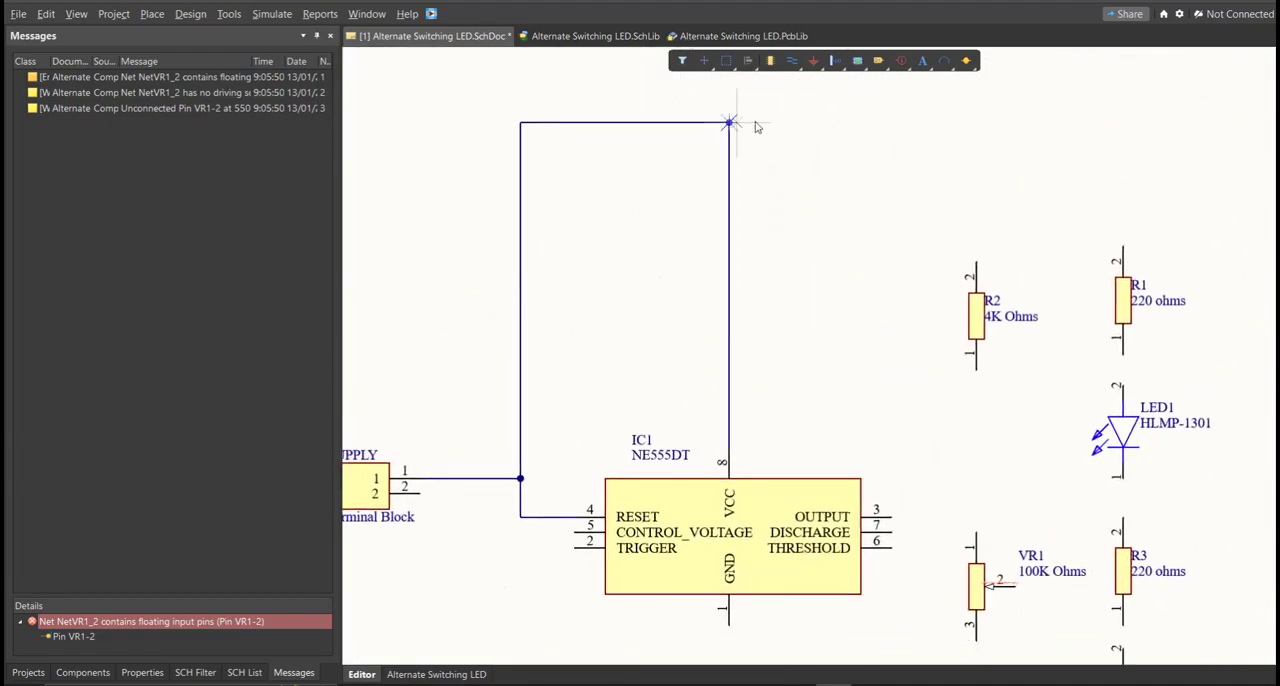
ctrl+scroll(894, 177, up, 2)
click(1033, 321)
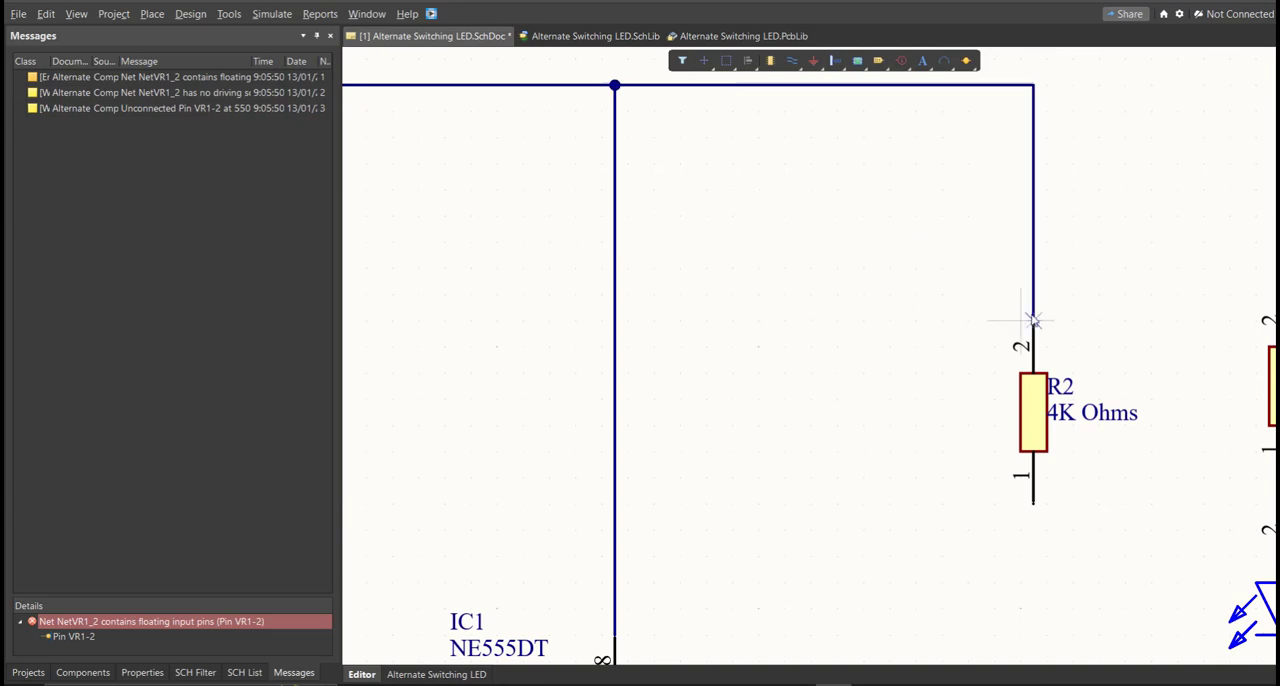
right_drag(1069, 289, 659, 355)
click(623, 151)
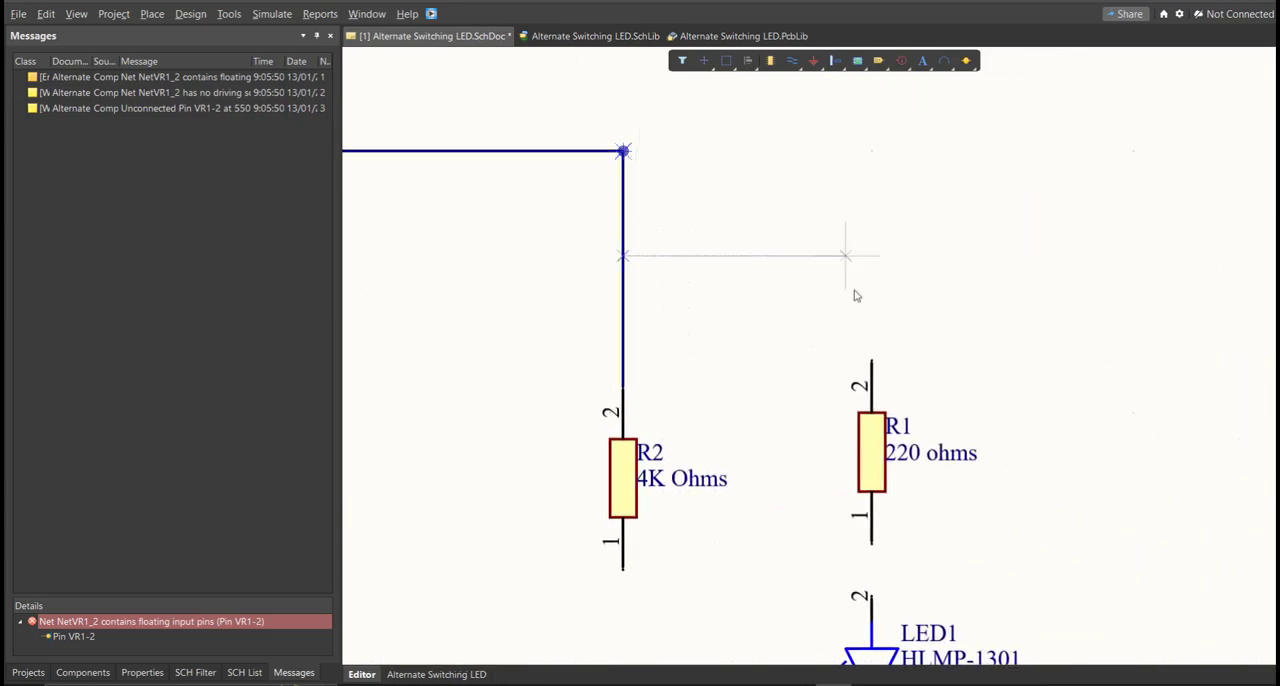
click(872, 386)
Step: Wire pin 1 of R1 to pin 2 of LED1 and end the wiring command
scroll(820, 314, down, 2)
ctrl+scroll(900, 223, up, 2)
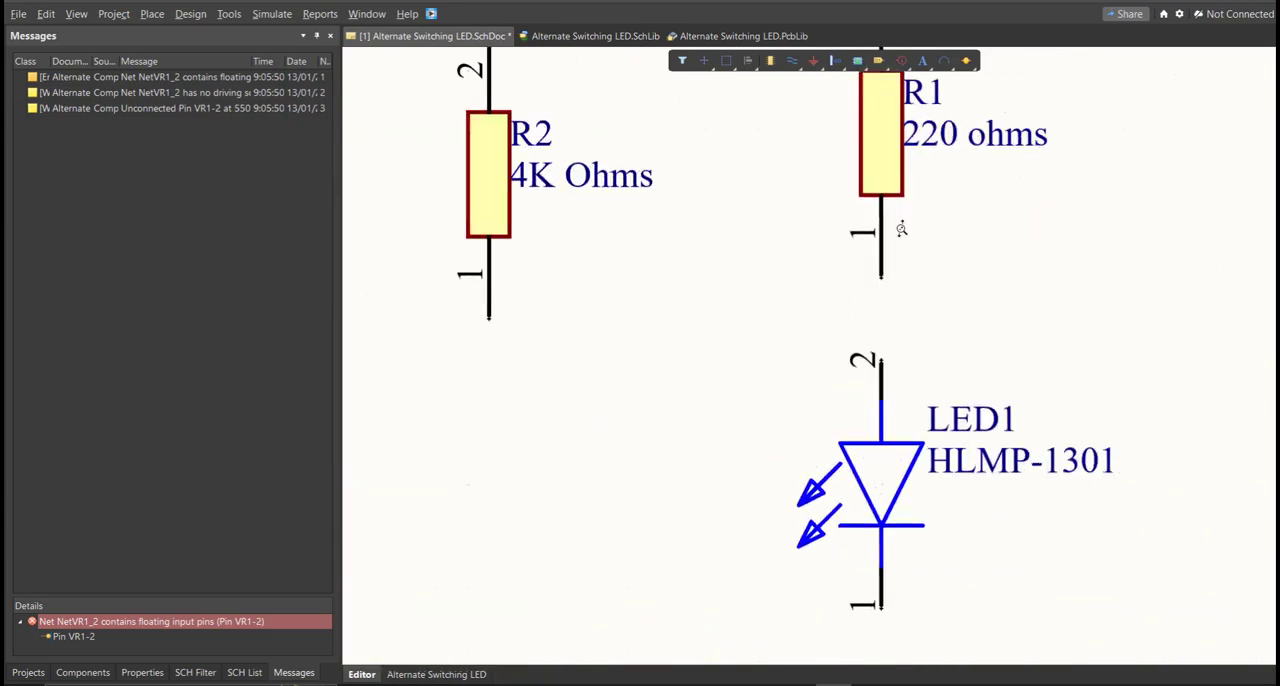
click(880, 278)
click(882, 360)
right_drag(921, 411, 757, 489)
right_click(931, 363)
ctrl+scroll(931, 363, down, 3)
ctrl+scroll(757, 489, down, 2)
ctrl+scroll(735, 517, down, 3)
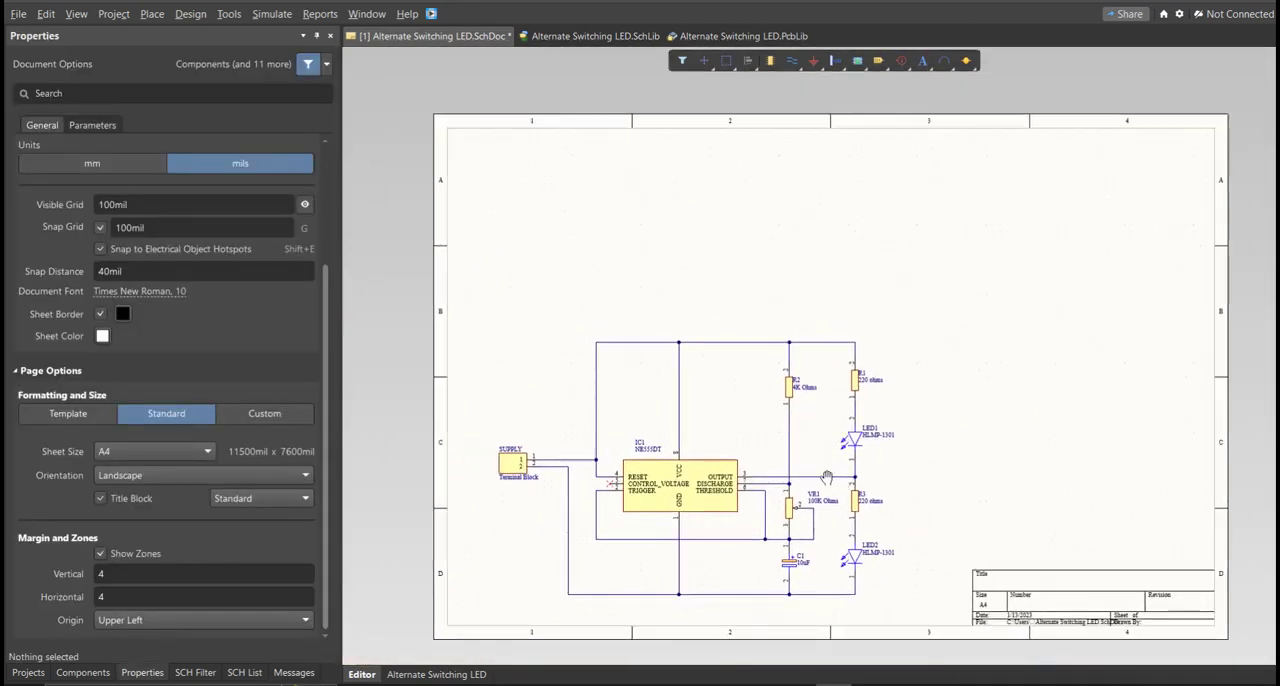
ctrl+scroll(800, 452, up, 1)
ctrl+scroll(803, 452, down, 2)
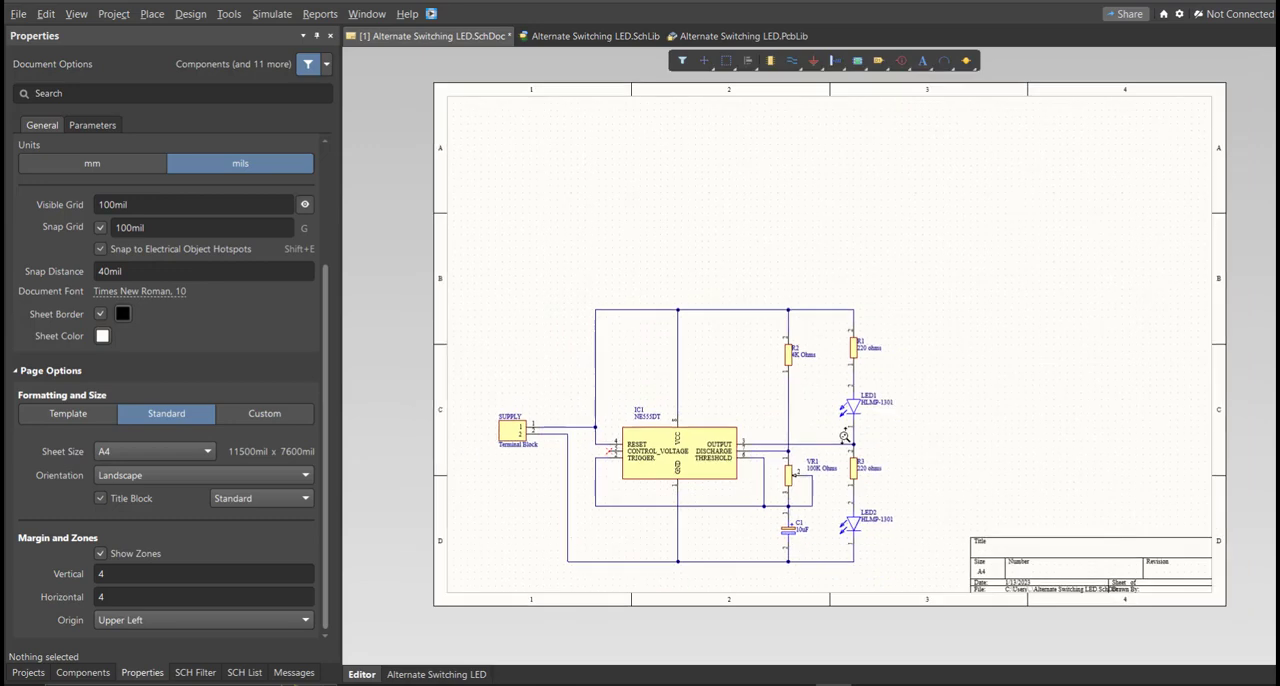
right_drag(857, 433, 849, 437)
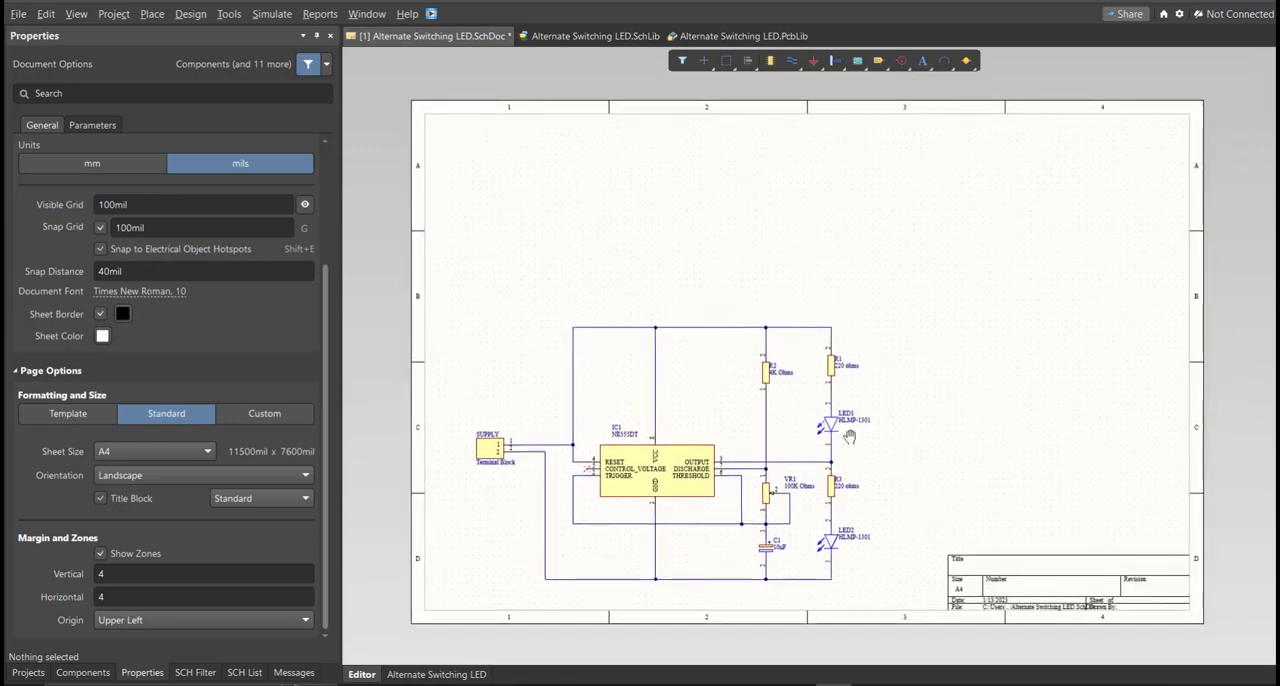
ctrl+scroll(849, 437, up, 1)
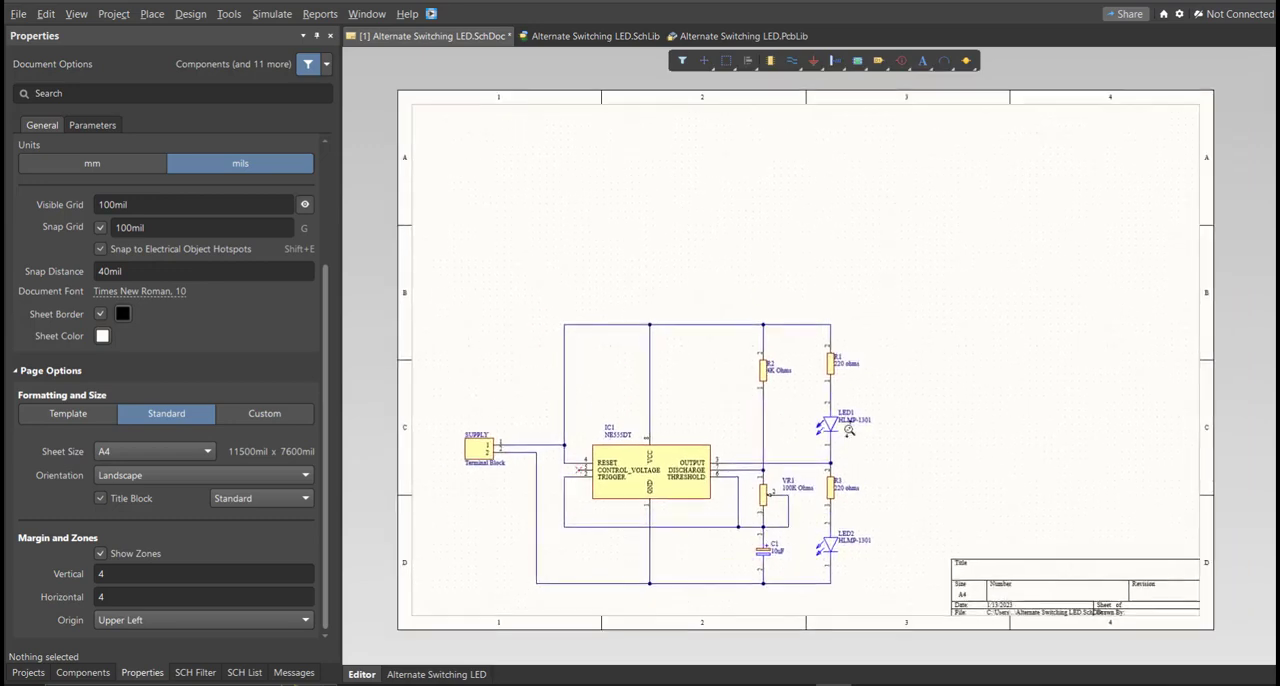
Step: Switch the document units to mm and set a custom sheet size 200 mm wide and 150 mm high
click(142, 676)
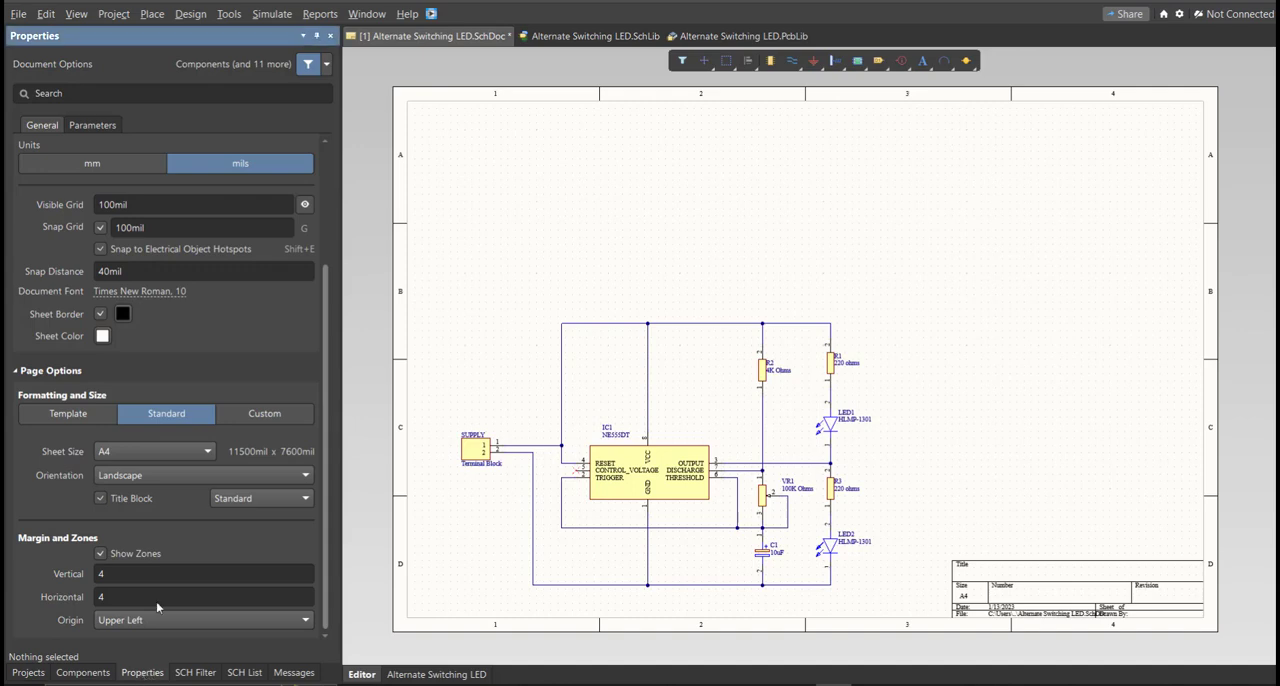
click(75, 165)
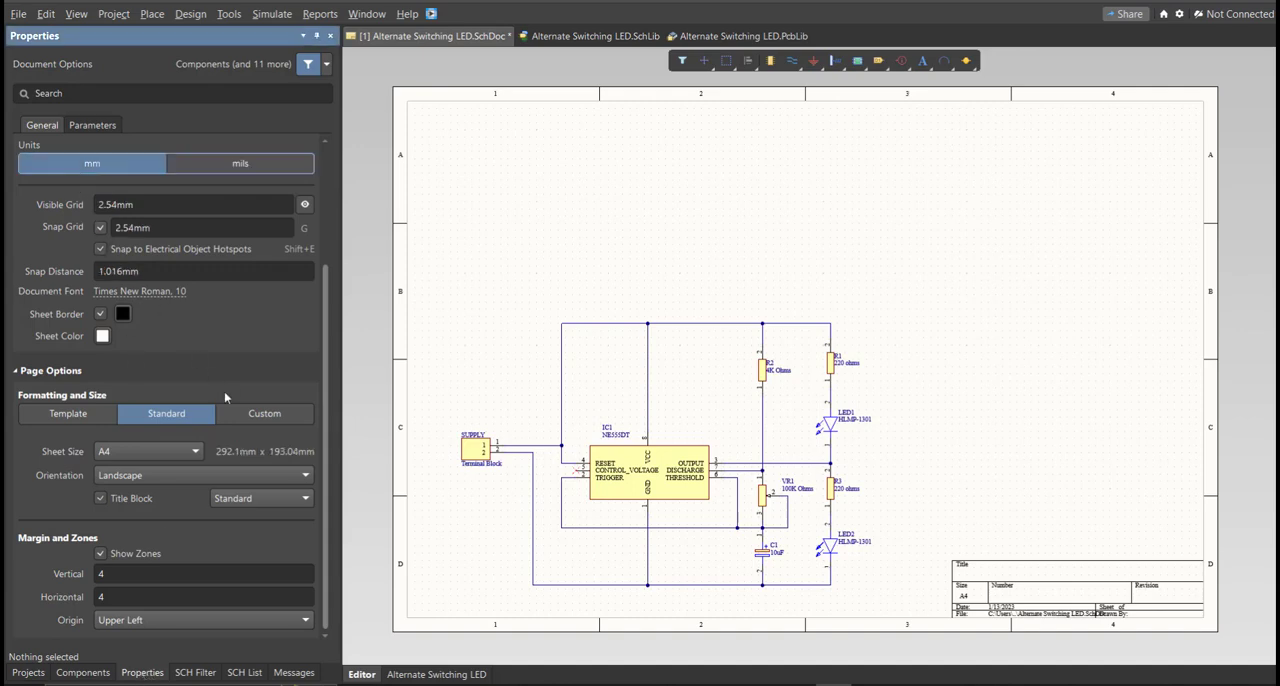
click(237, 416)
click(166, 450)
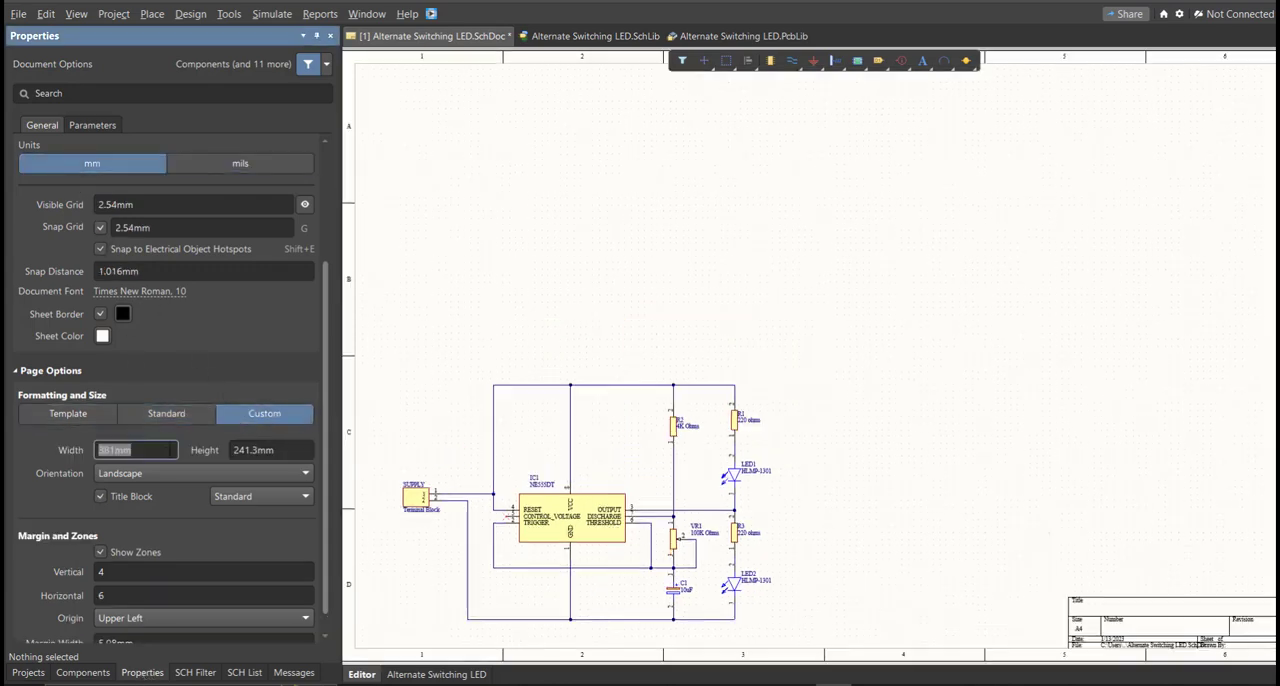
scroll(172, 455, down, 1)
text(200)
key(Tab)
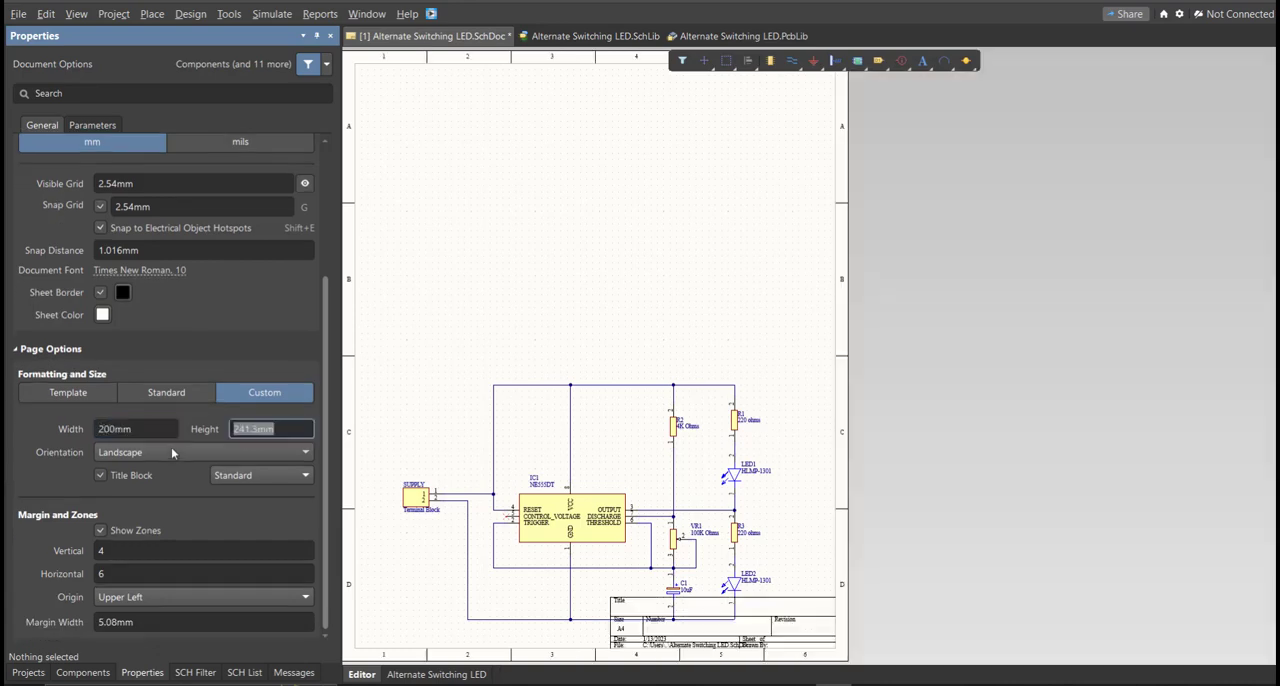
text(150)
key(Tab)
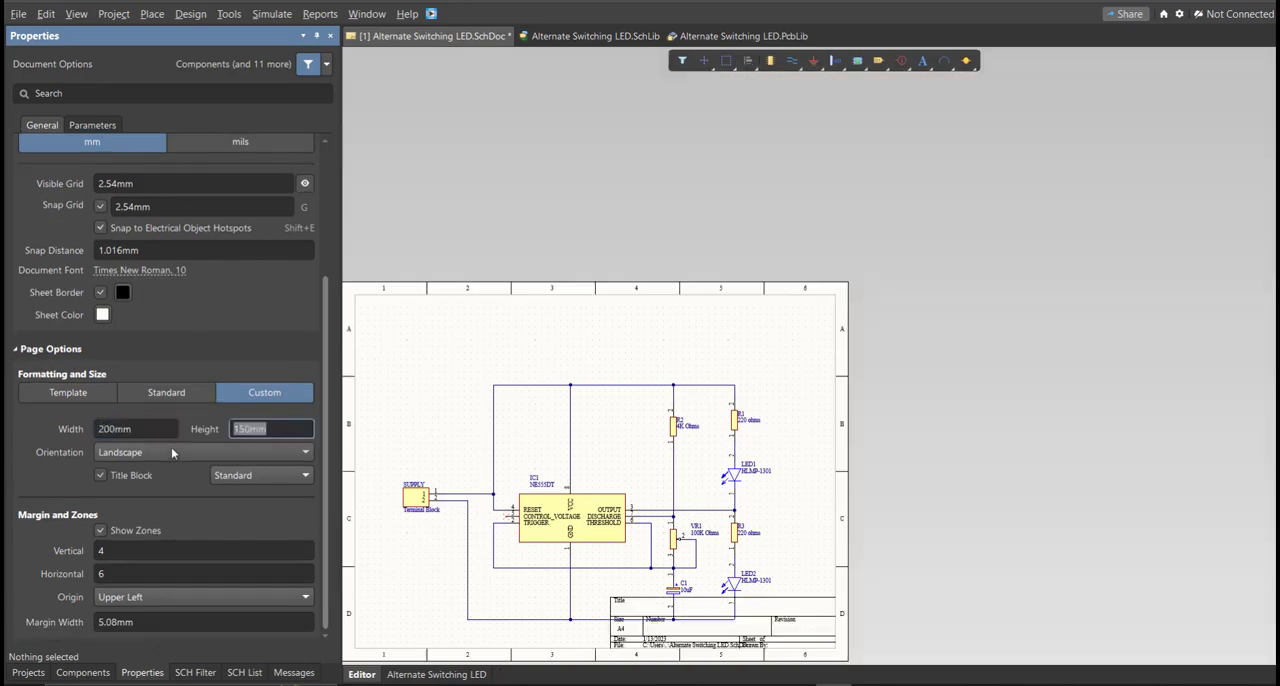
Step: Divide the sheet border into 2 vertical and 3 horizontal zones
click(148, 550)
text(2)
click(150, 573)
text(3)
Step: Select the whole circuit, move it up on the sheet clear of the title block, and deselect it
right_drag(547, 566, 624, 491)
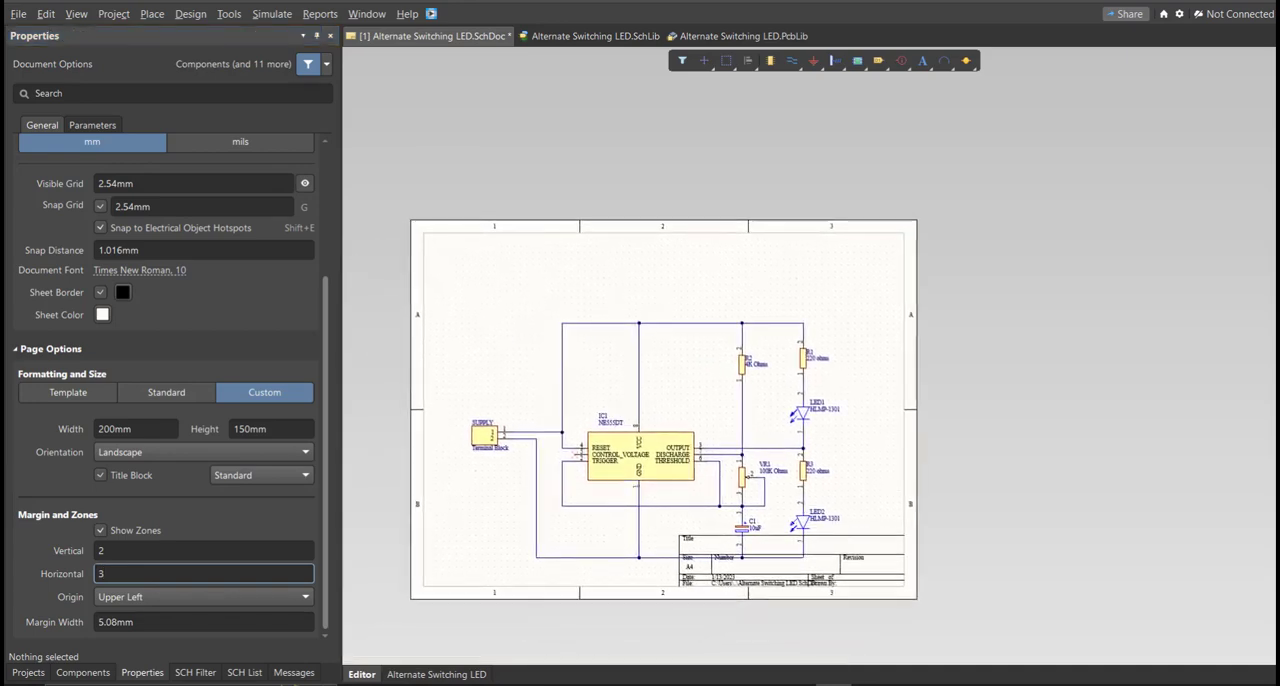
ctrl+scroll(630, 489, up, 1)
key(ctrl+a)
drag(767, 477, 760, 425)
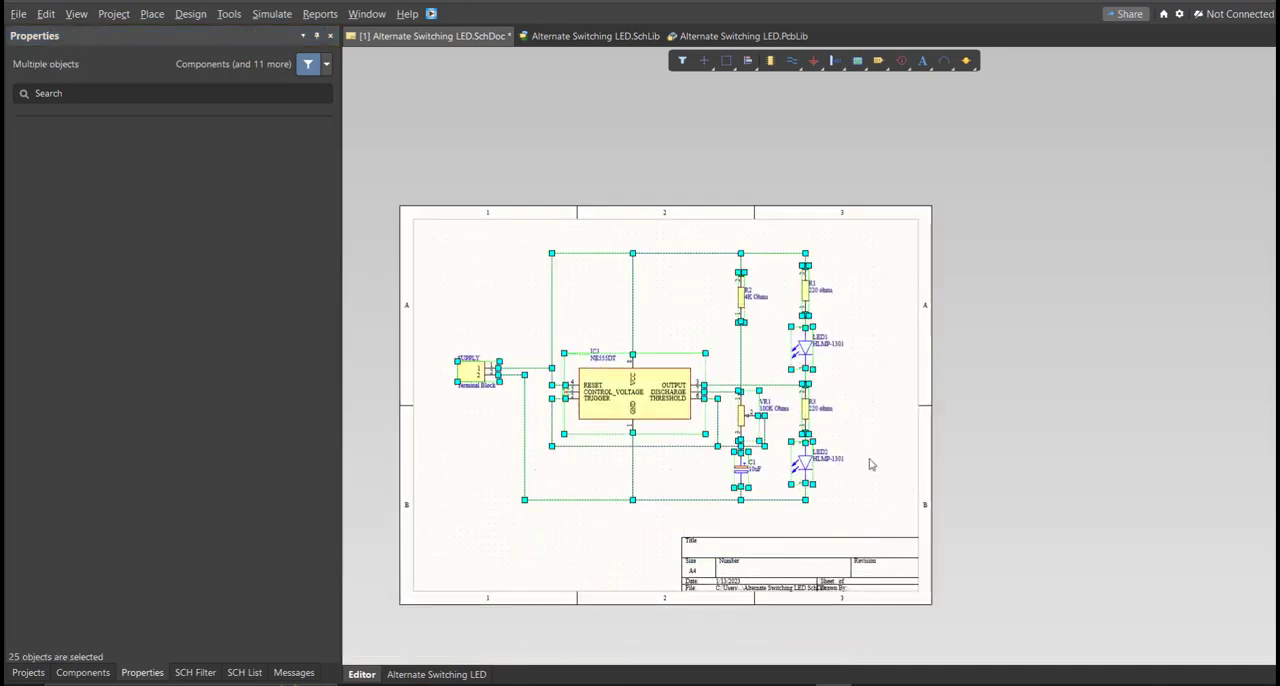
click(869, 463)
ctrl+scroll(930, 425, up, 3)
ctrl+scroll(930, 425, down, 3)
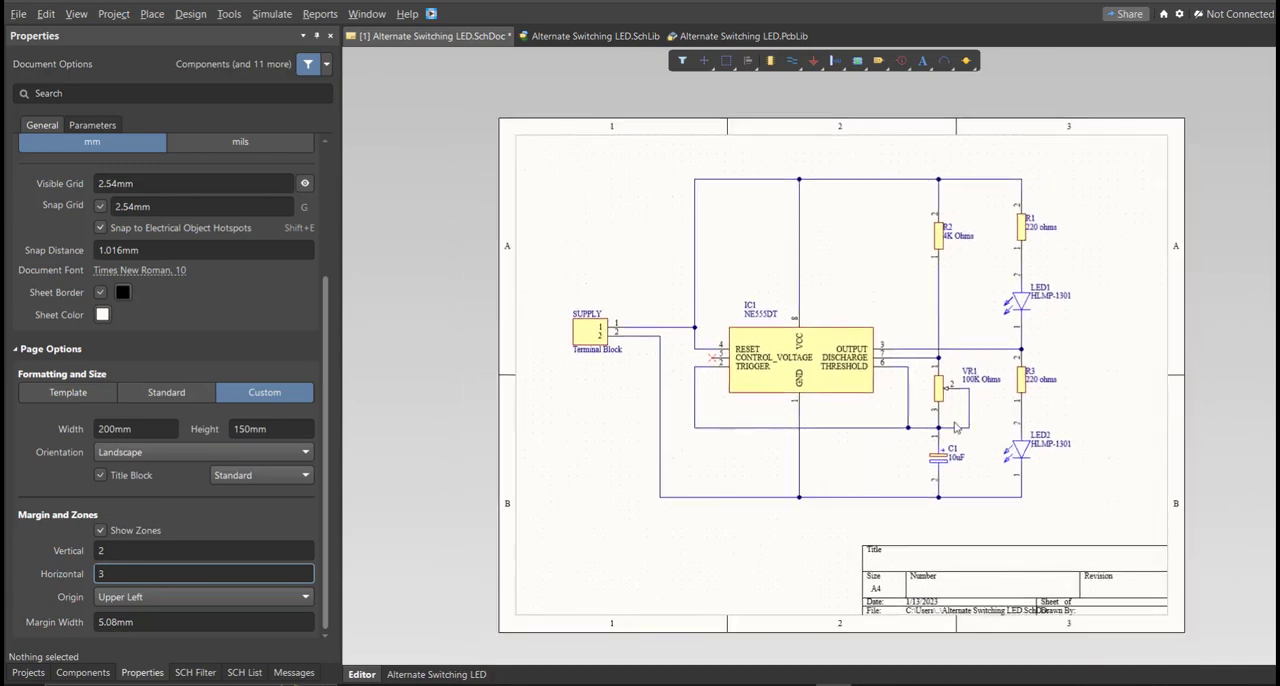
Step: Validate the Alternate Switching LED.PrjPcb project and examine the compile messages, widening their list to read them in full
click(28, 672)
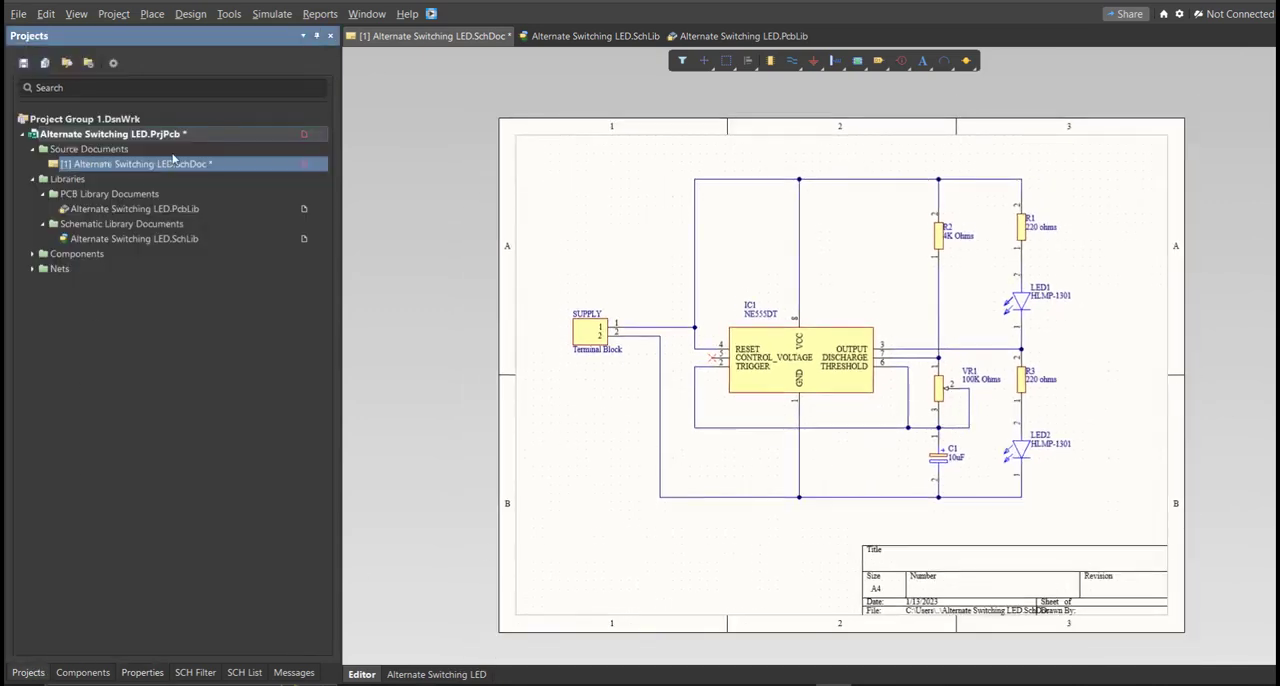
right_click(220, 132)
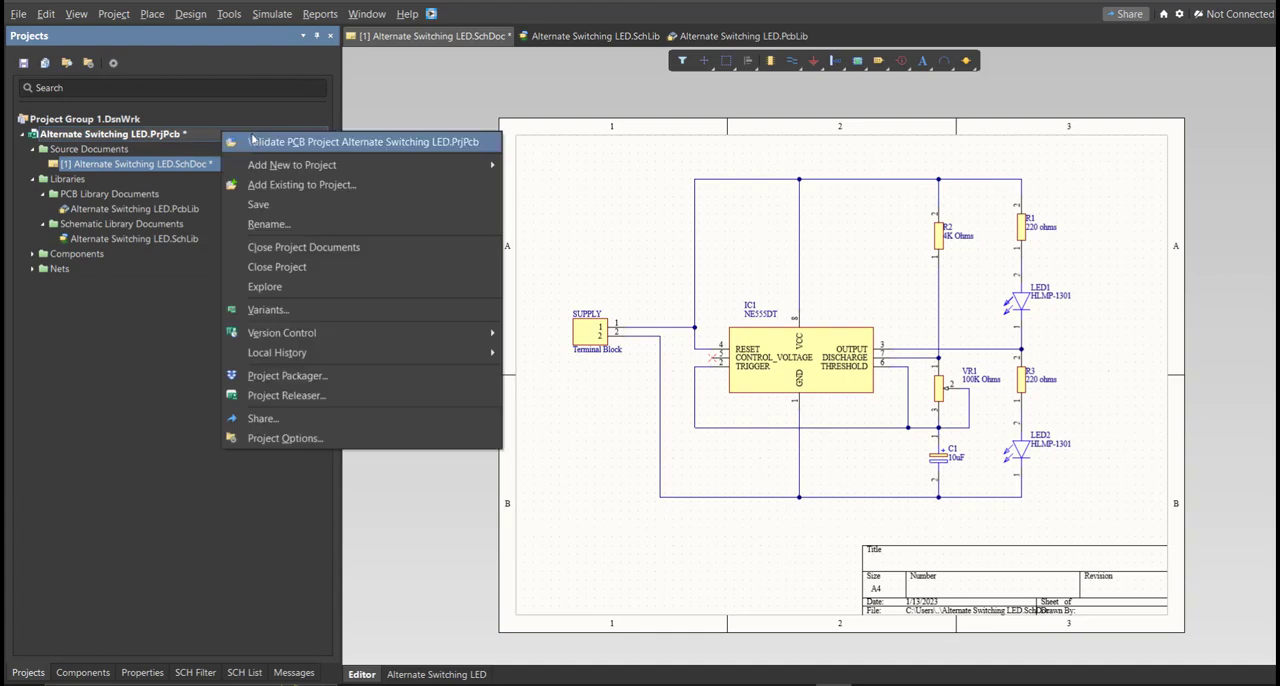
click(375, 144)
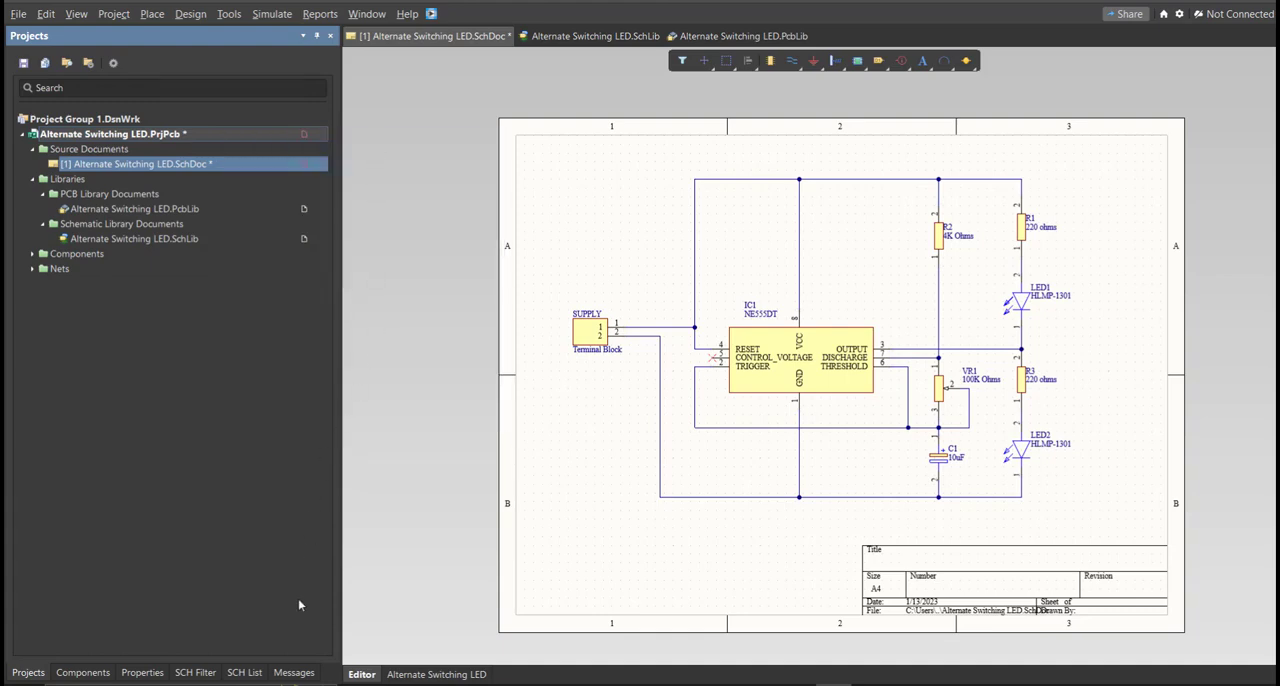
click(292, 673)
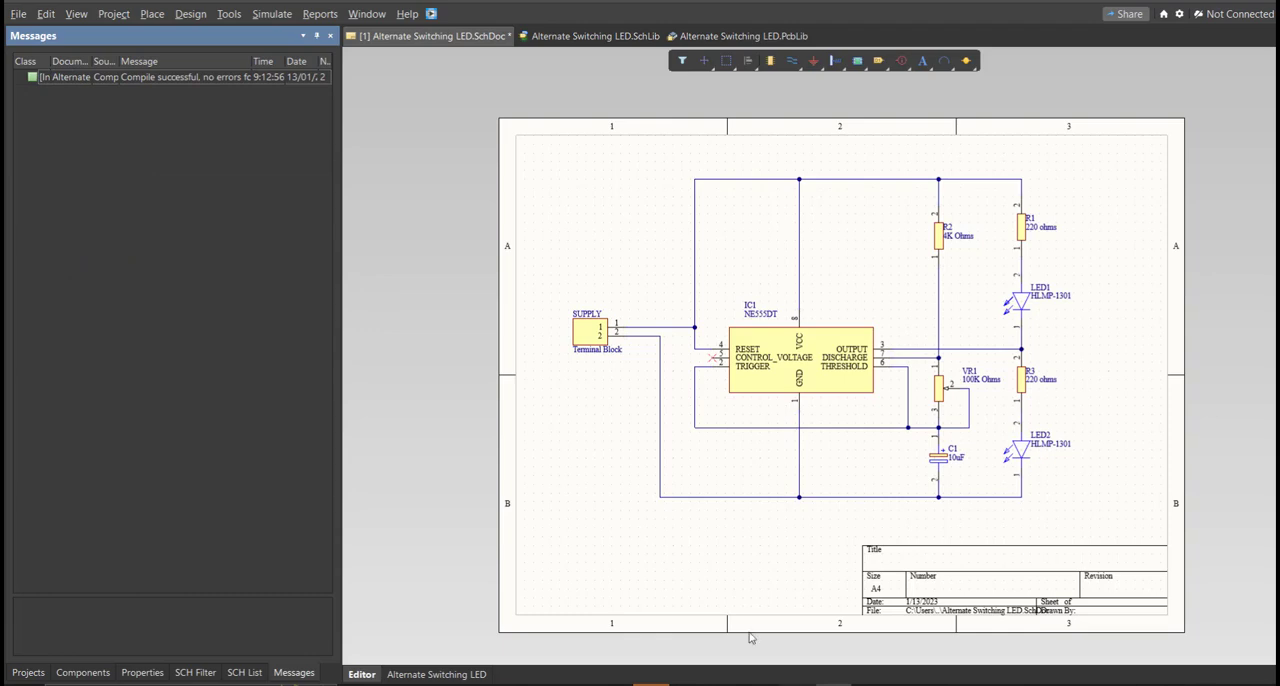
drag(341, 153, 472, 140)
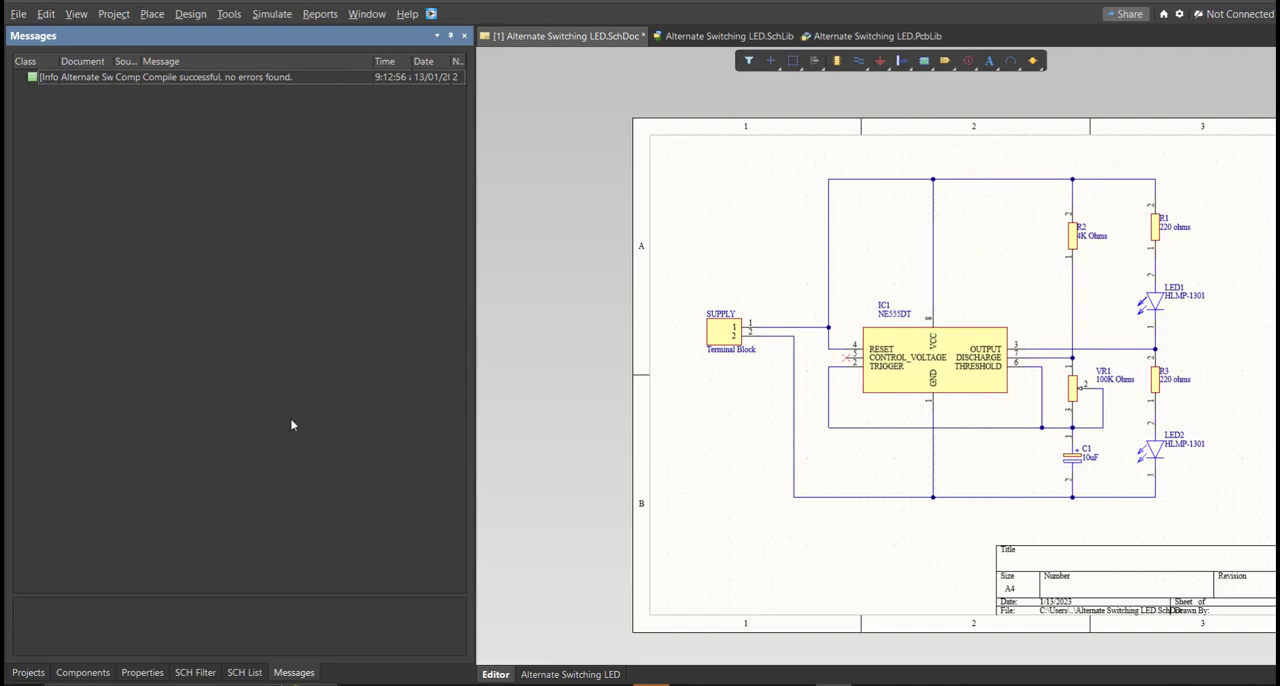
Step: Save the schematic document and add a new PCB document to the project
right_drag(627, 456, 605, 458)
key(ctrl+s)
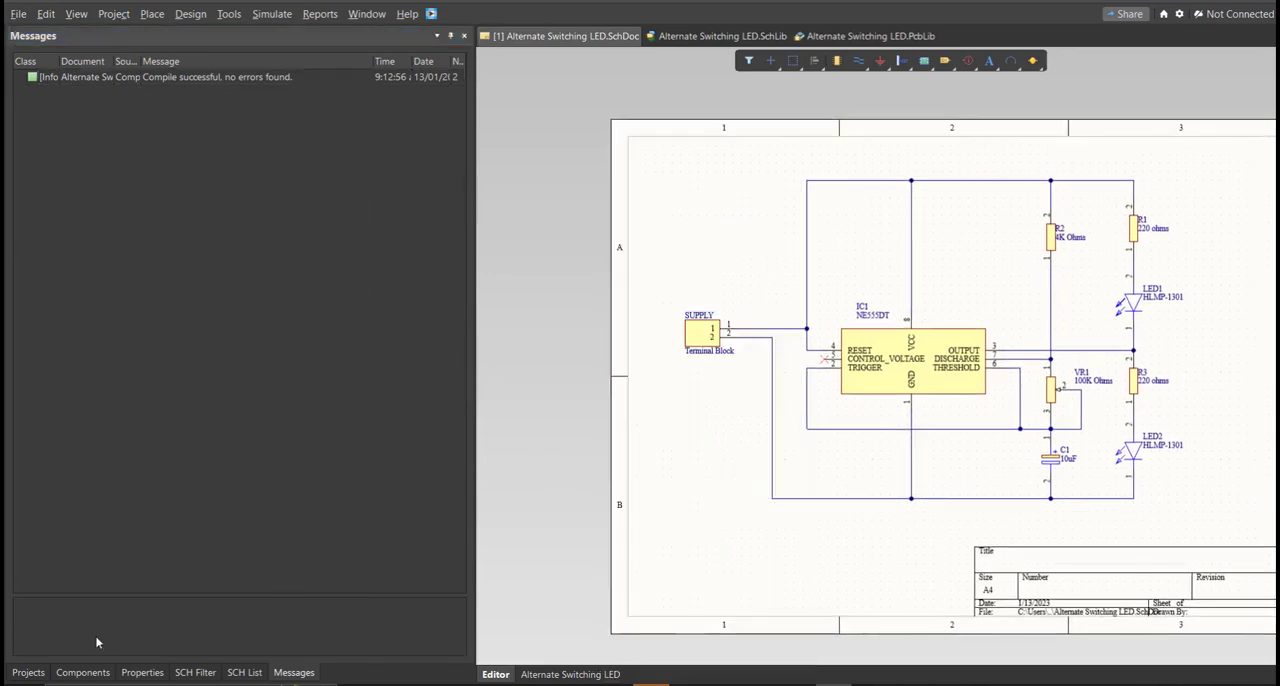
click(29, 673)
click(18, 14)
mouse_move(42, 53)
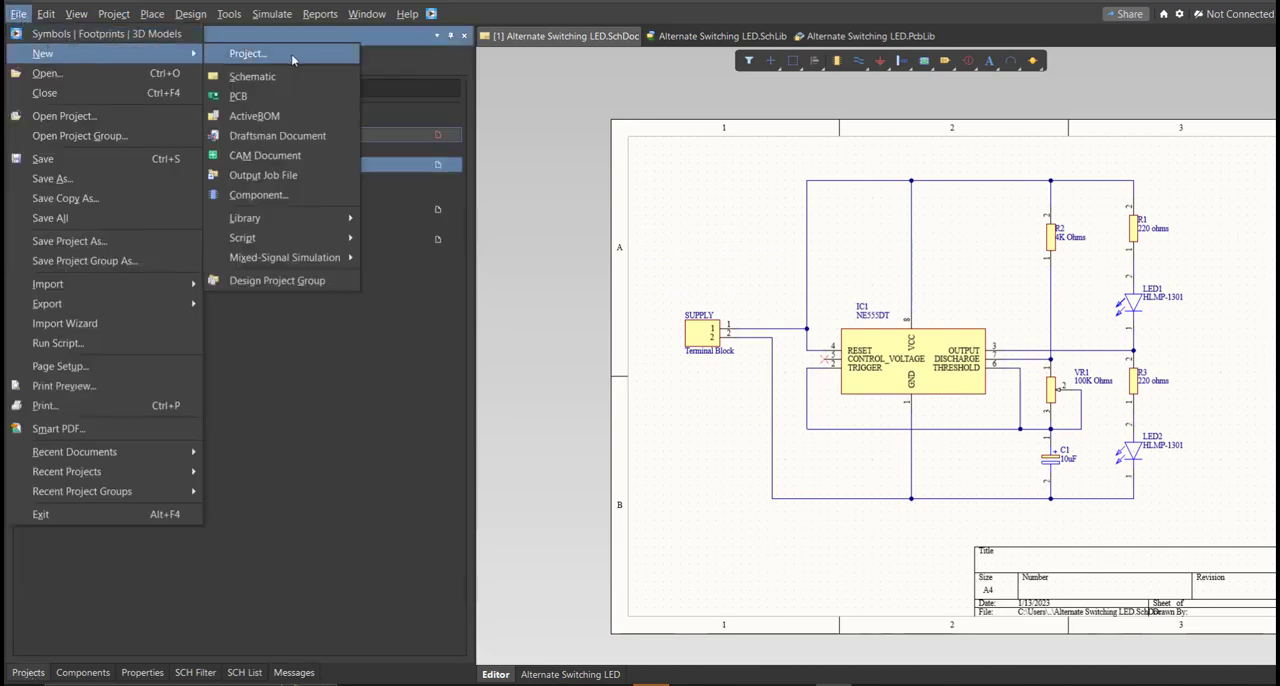
click(300, 90)
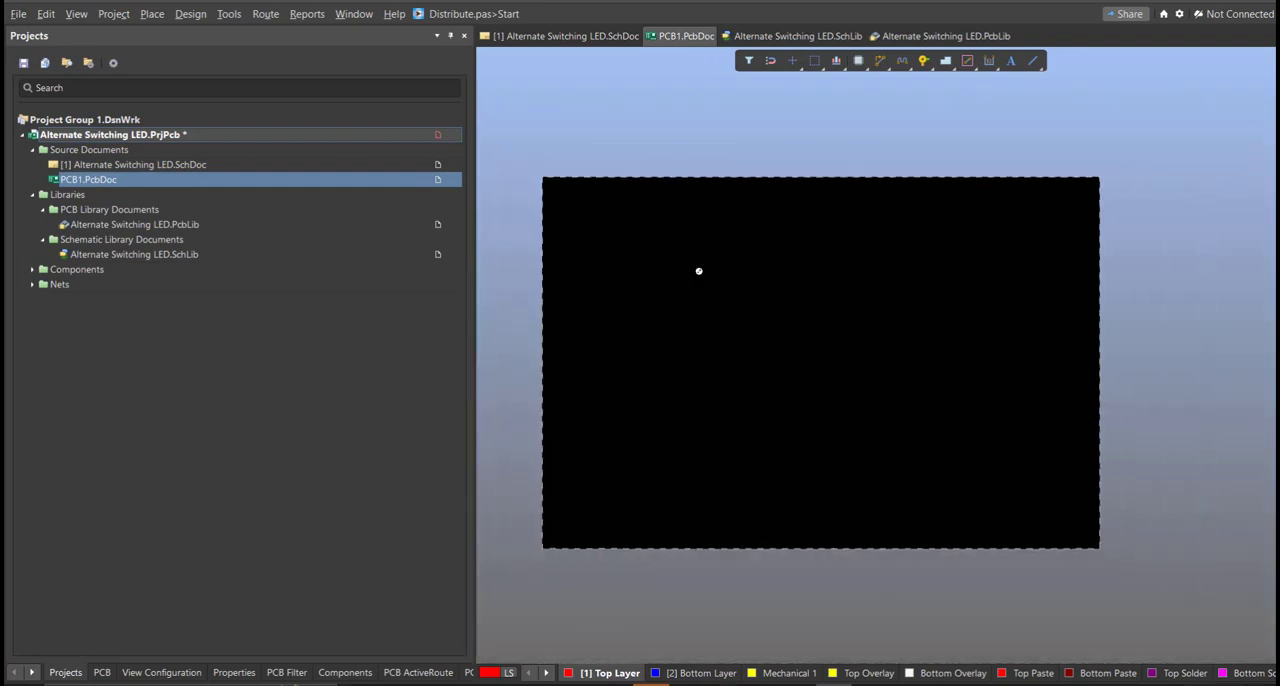
Step: Save the new PCB document as Alternate Switching LED in the project folder
key(ctrl+s)
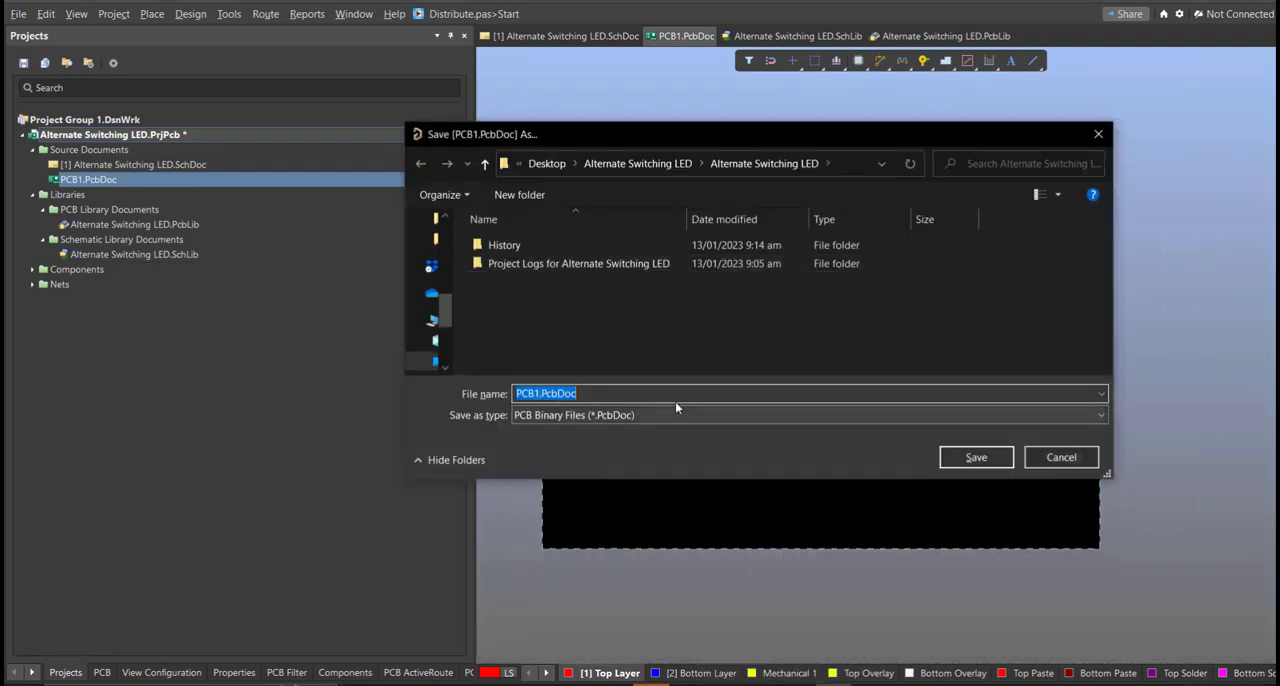
text(a)
click(673, 408)
click(695, 393)
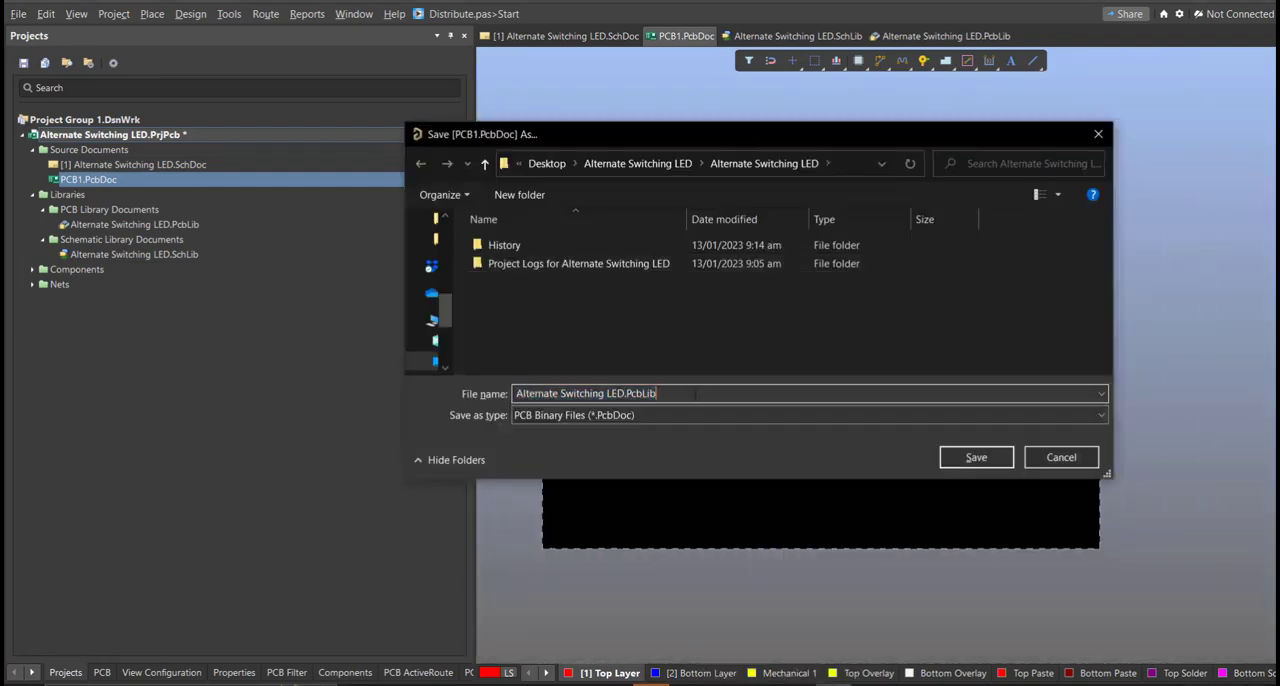
key(BackSpace)
key(BackSpace)
key(BackSpace)
key(BackSpace)
key(BackSpace)
key(BackSpace)
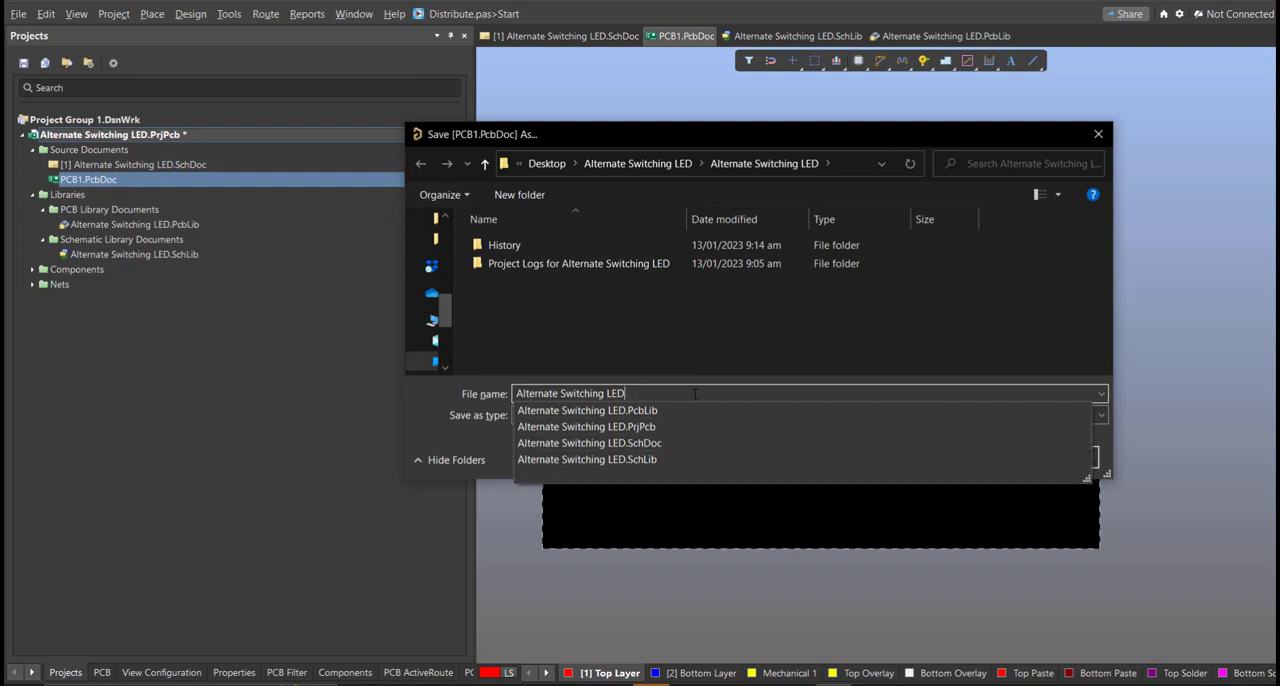
click(766, 362)
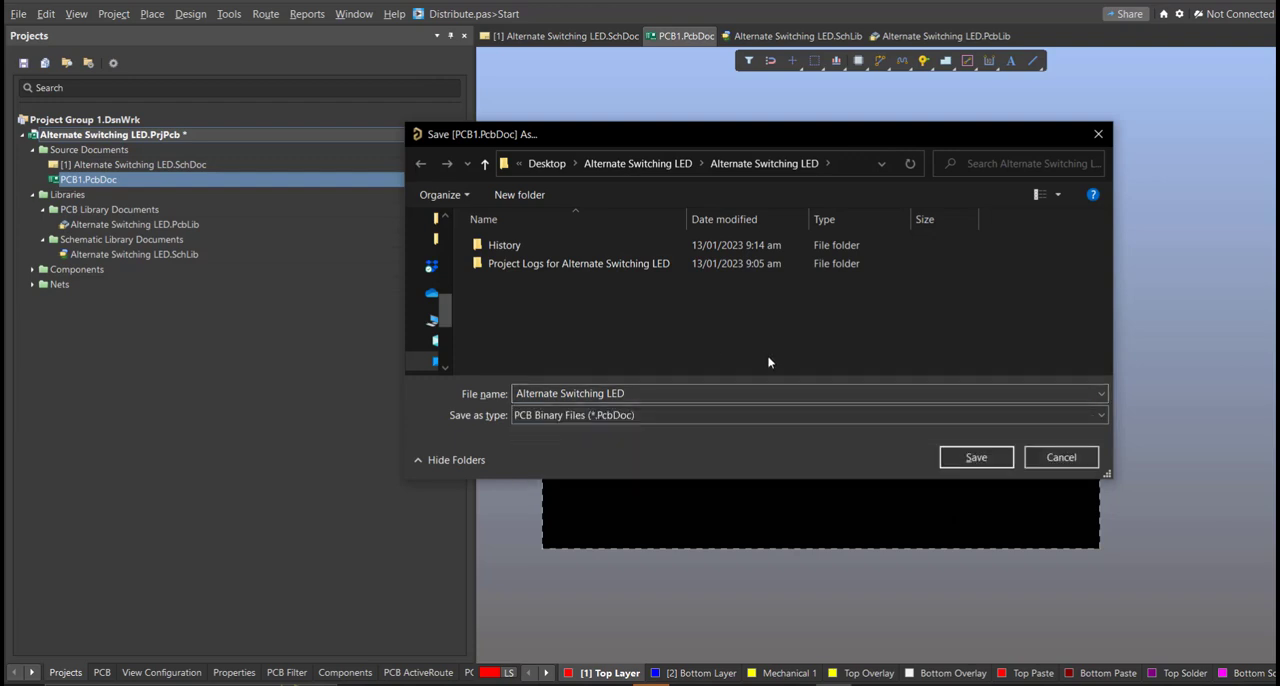
click(997, 455)
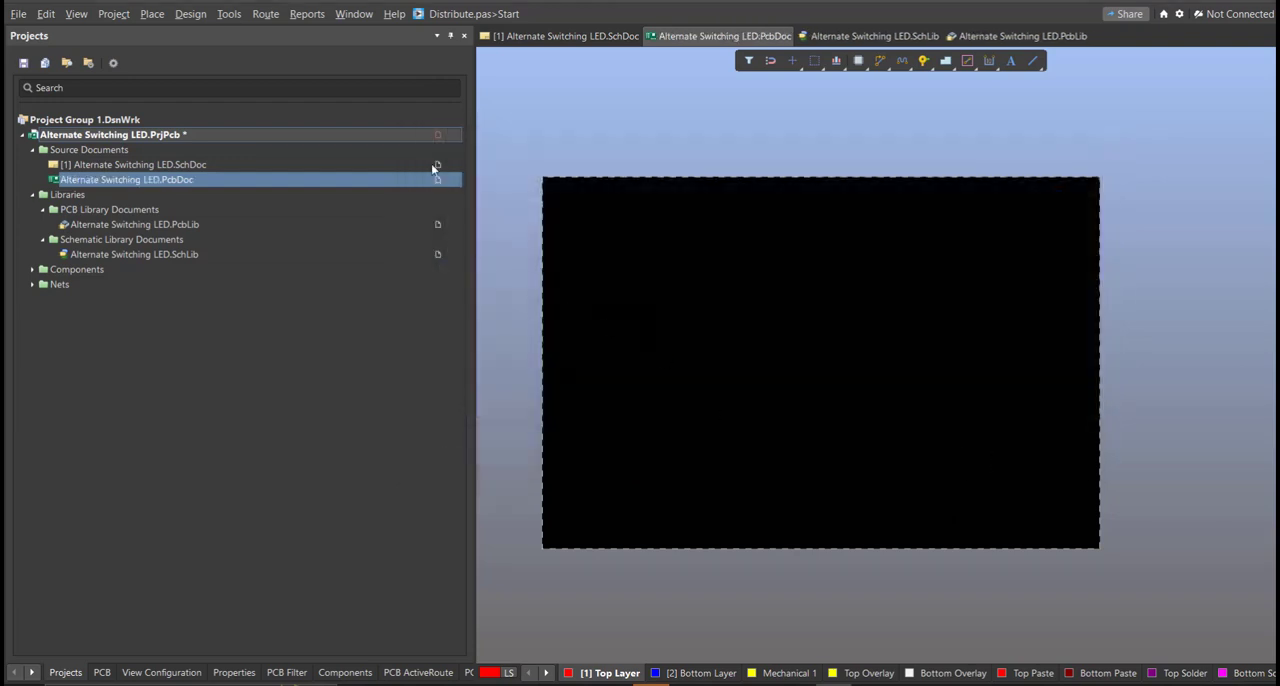
Step: Save the Alternate Switching LED.PrjPcb project
right_click(433, 149)
right_click(404, 138)
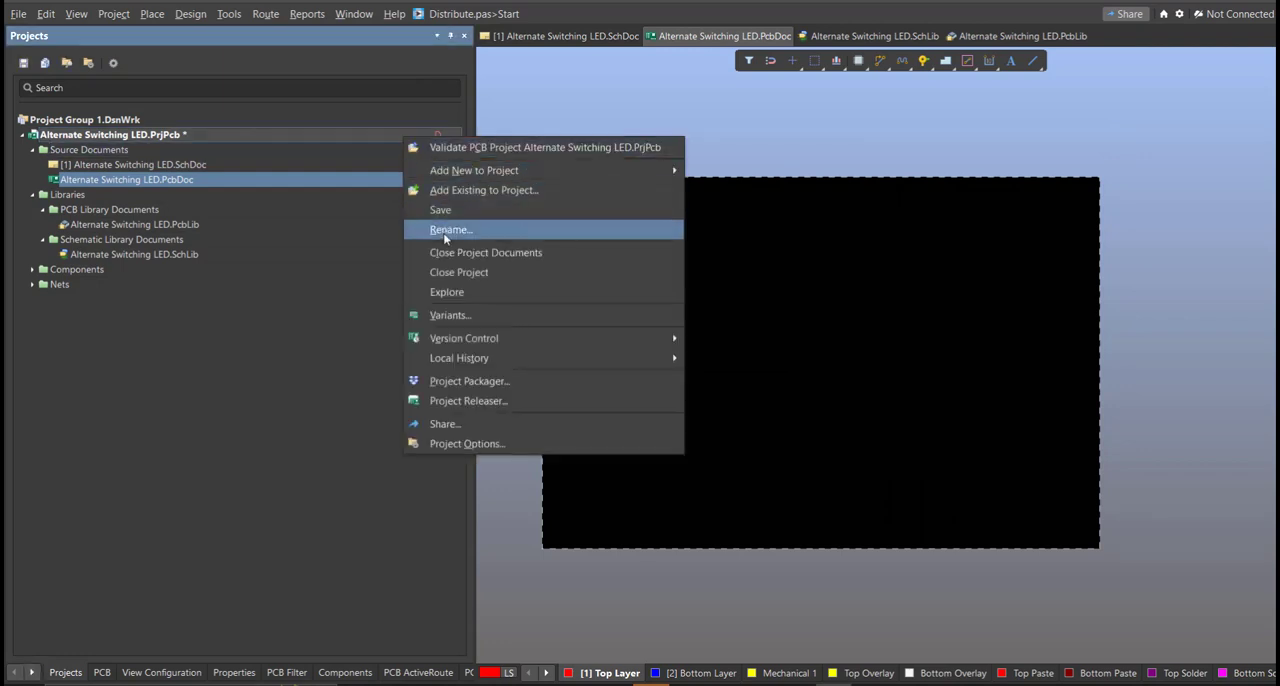
click(448, 222)
key(Escape)
right_click(434, 134)
click(476, 199)
Step: Update the PCB document from the schematic, reviewing, validating and executing all component, net, component class and room additions
click(551, 37)
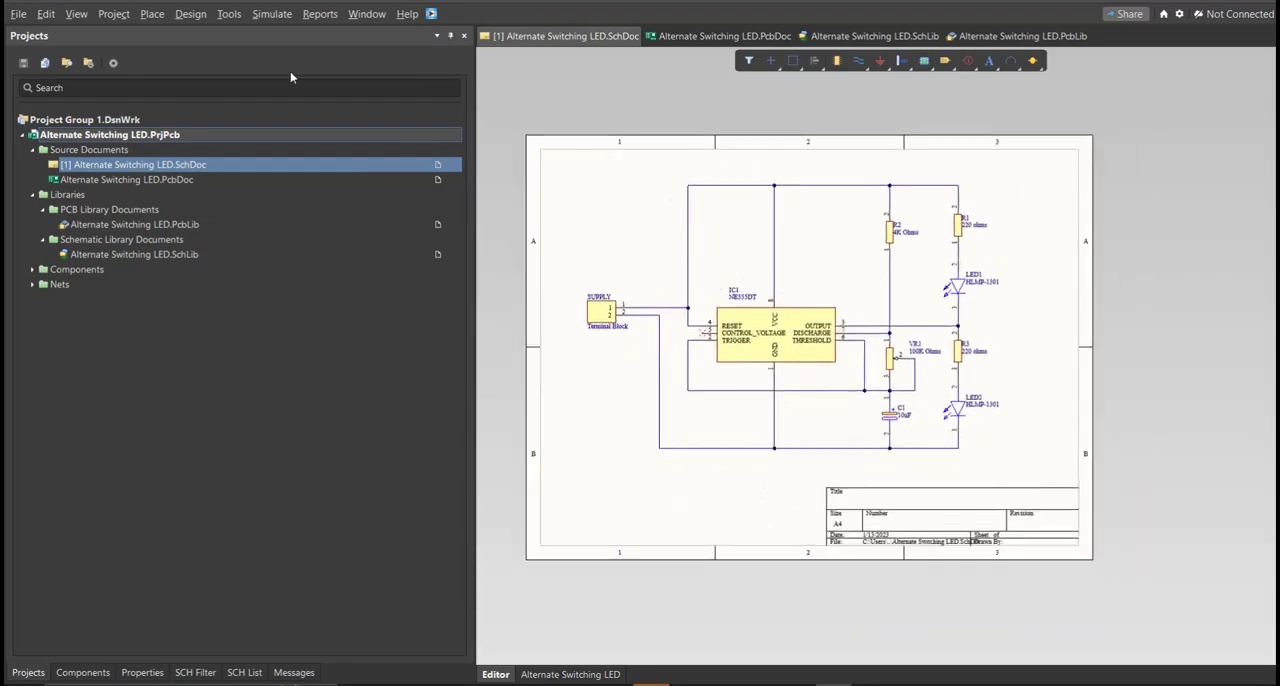
click(191, 14)
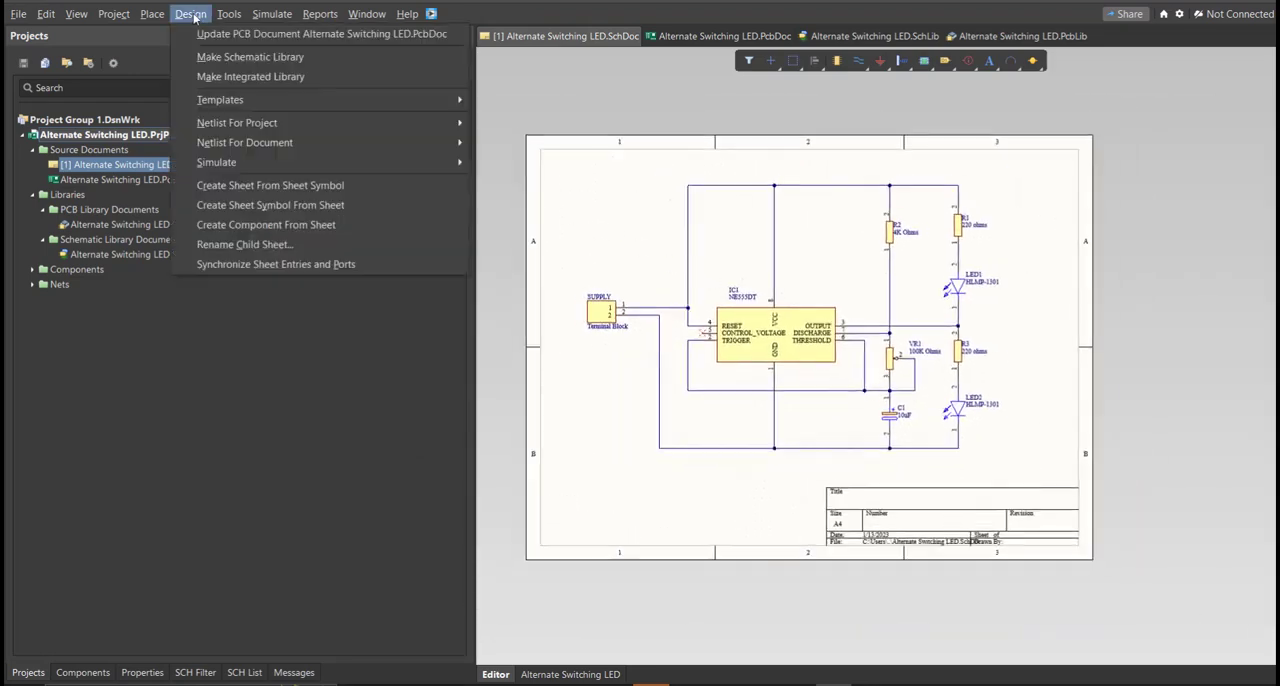
click(262, 35)
mouse_move(713, 155)
mouse_down()
mouse_move(636, 207)
mouse_move(852, 424)
mouse_move(719, 152)
mouse_move(693, 228)
mouse_move(736, 146)
mouse_up()
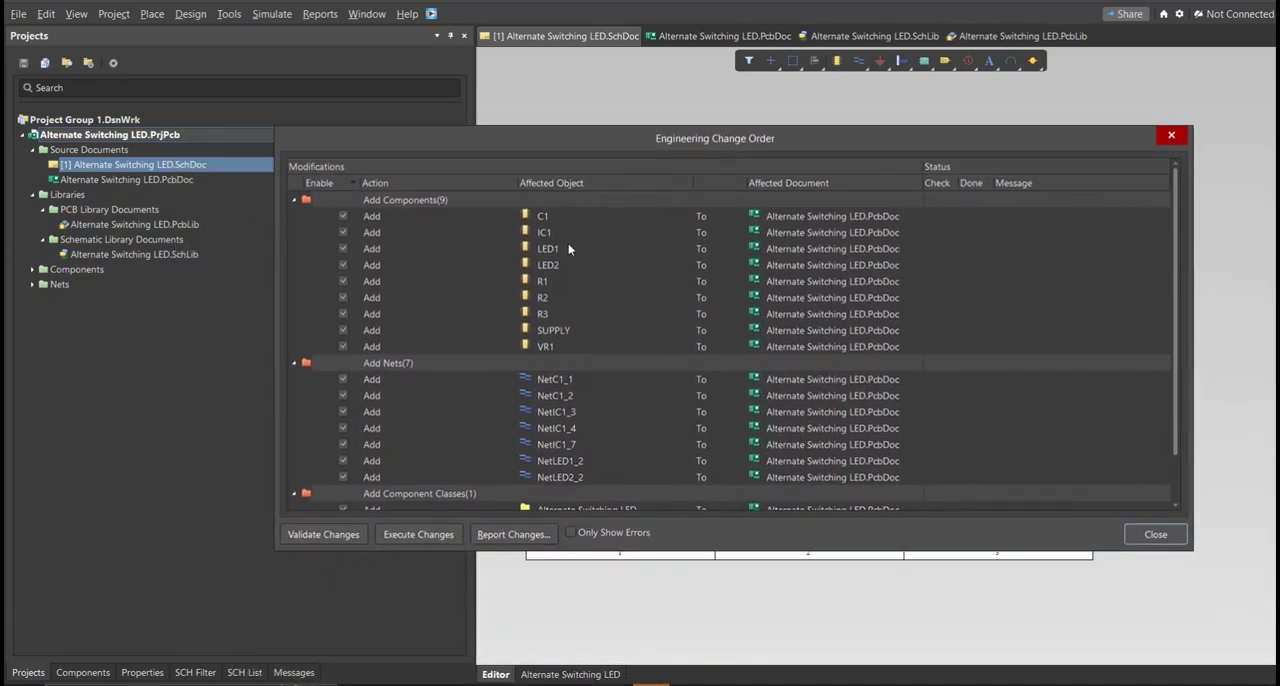
scroll(568, 248, down, 1)
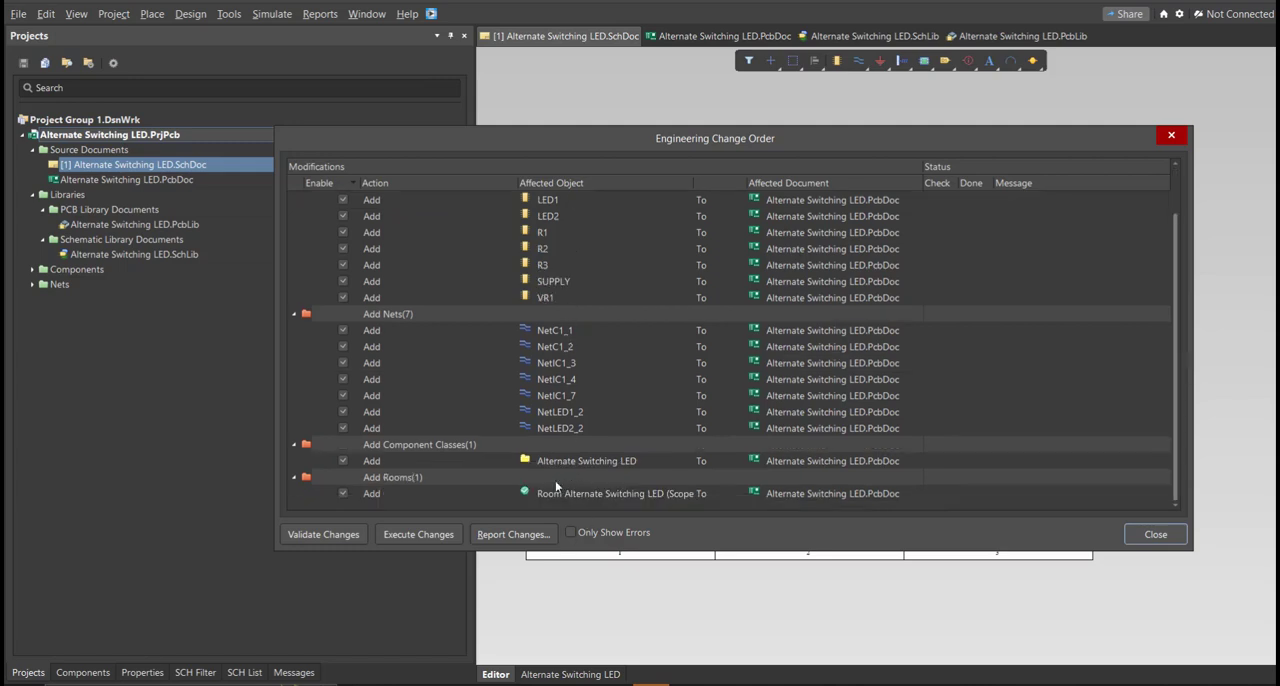
scroll(599, 443, up, 1)
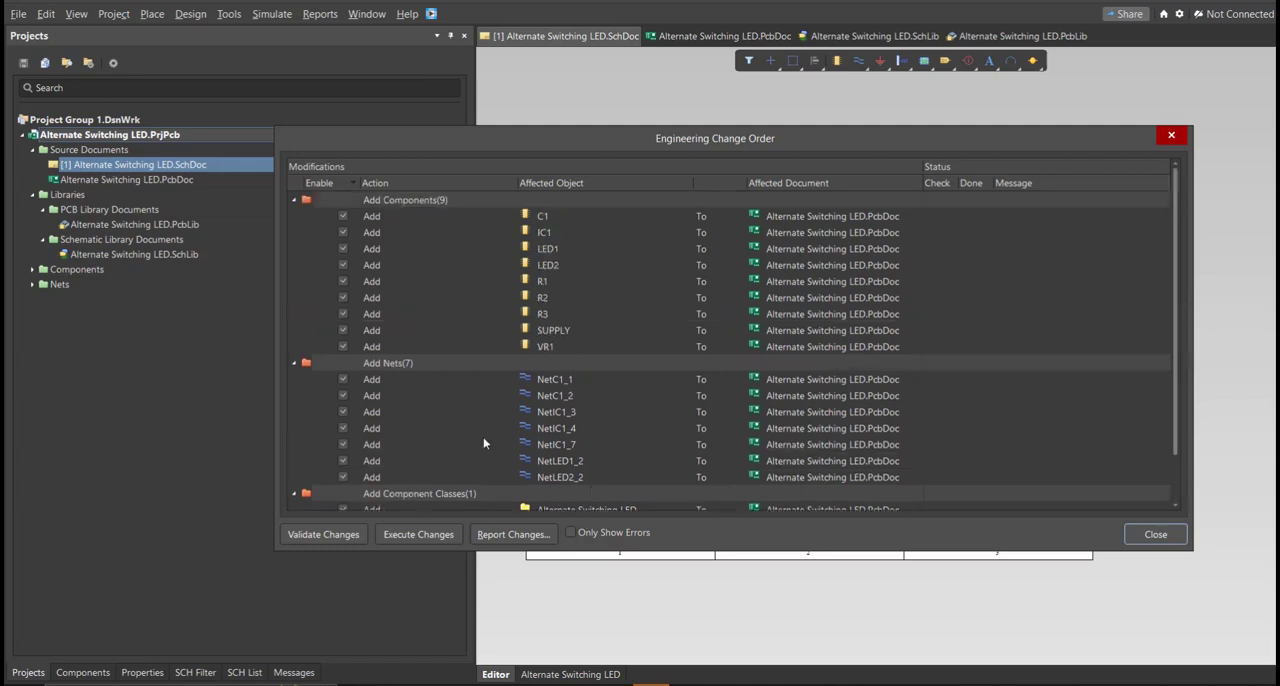
click(348, 537)
click(418, 534)
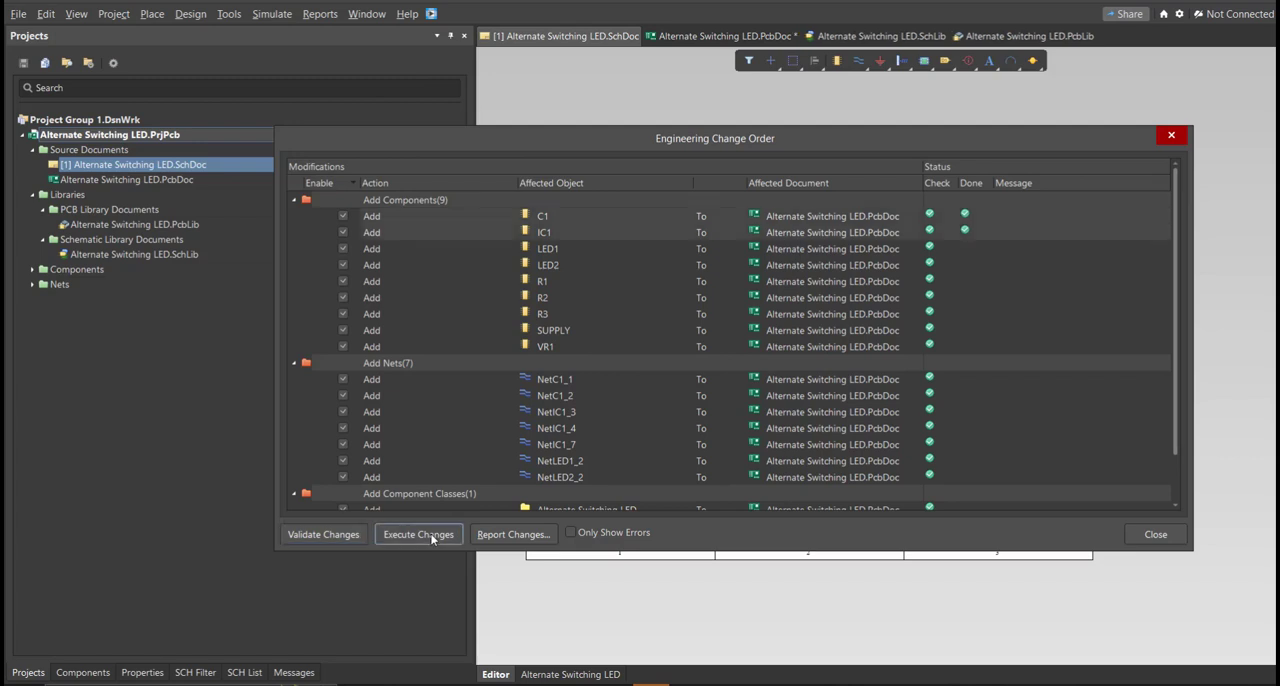
click(1155, 535)
Step: Arrange R3, R2 and R1 side by side on the board, with SUPPLY below and the LEDs, C1, IC1 and VR1 alongside
drag(1014, 462, 655, 472)
drag(1065, 437, 586, 475)
key(space)
drag(1044, 462, 580, 431)
key(space)
drag(1167, 459, 614, 376)
key(space)
drag(1160, 446, 787, 456)
ctrl+scroll(640, 431, up, 5)
drag(1070, 391, 714, 320)
drag(1132, 392, 777, 449)
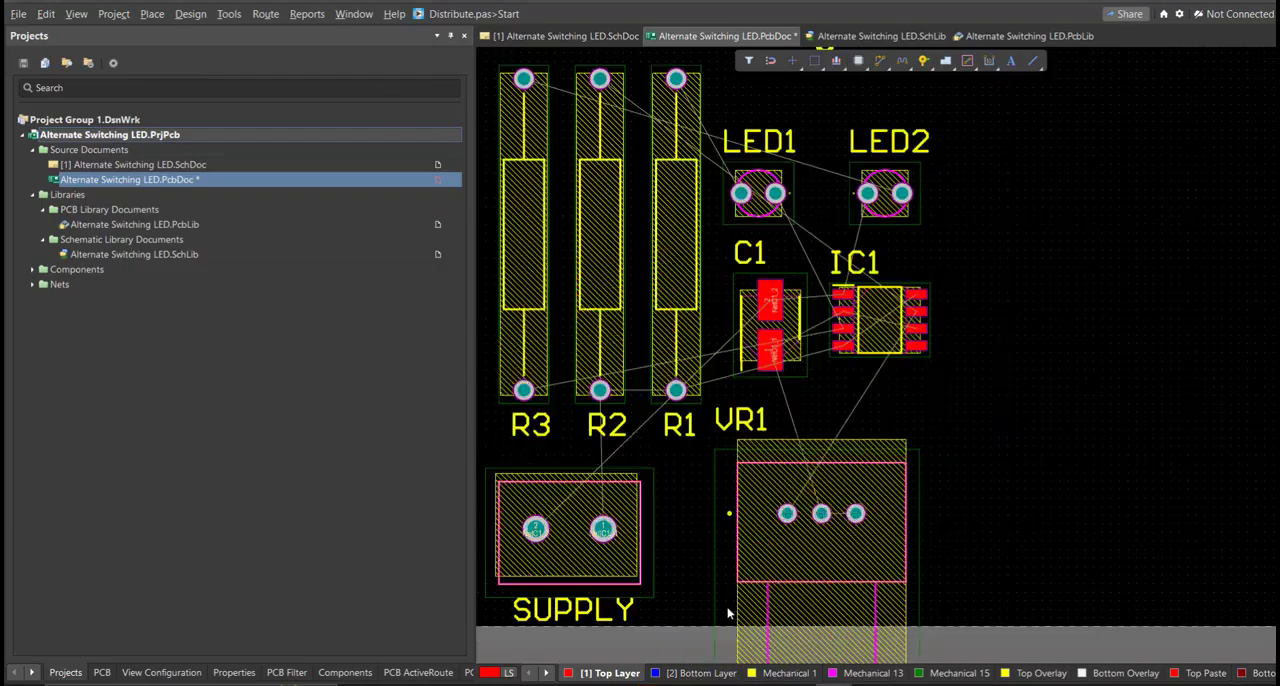
right_drag(712, 488, 734, 536)
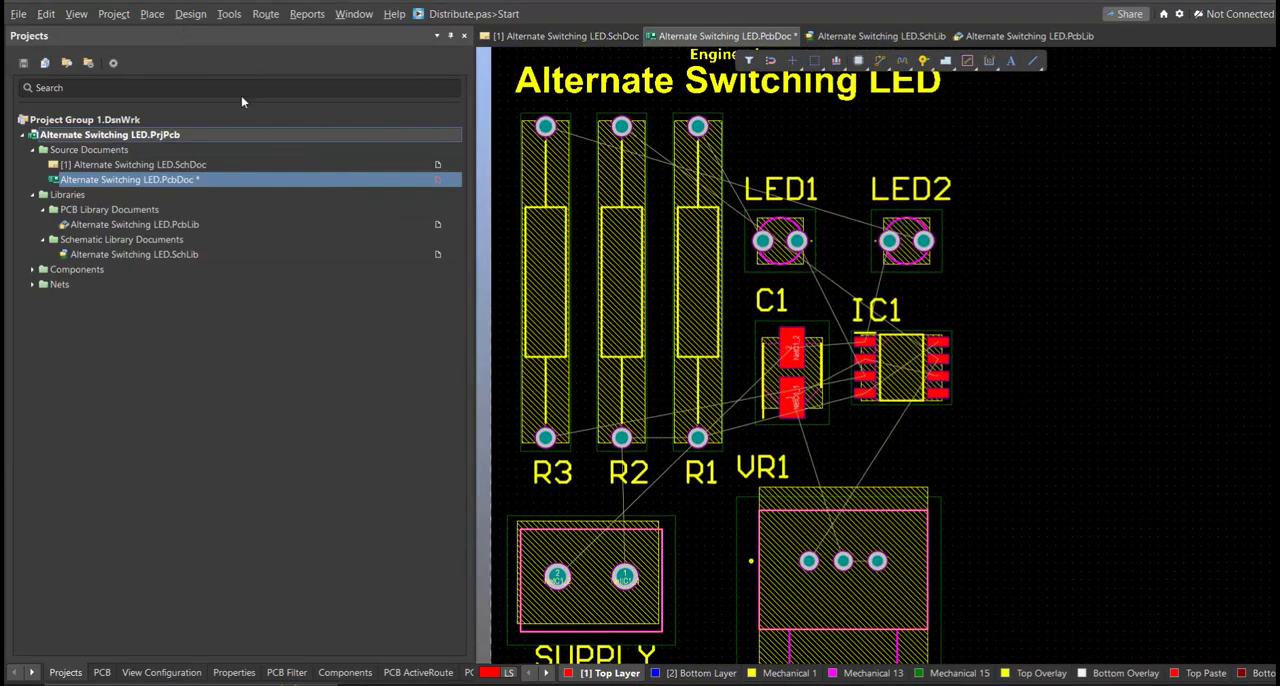
Step: Enter board planning mode and start editing the board shape
ctrl+scroll(648, 427, down, 8)
ctrl+scroll(648, 427, up, 1)
right_drag(663, 401, 646, 430)
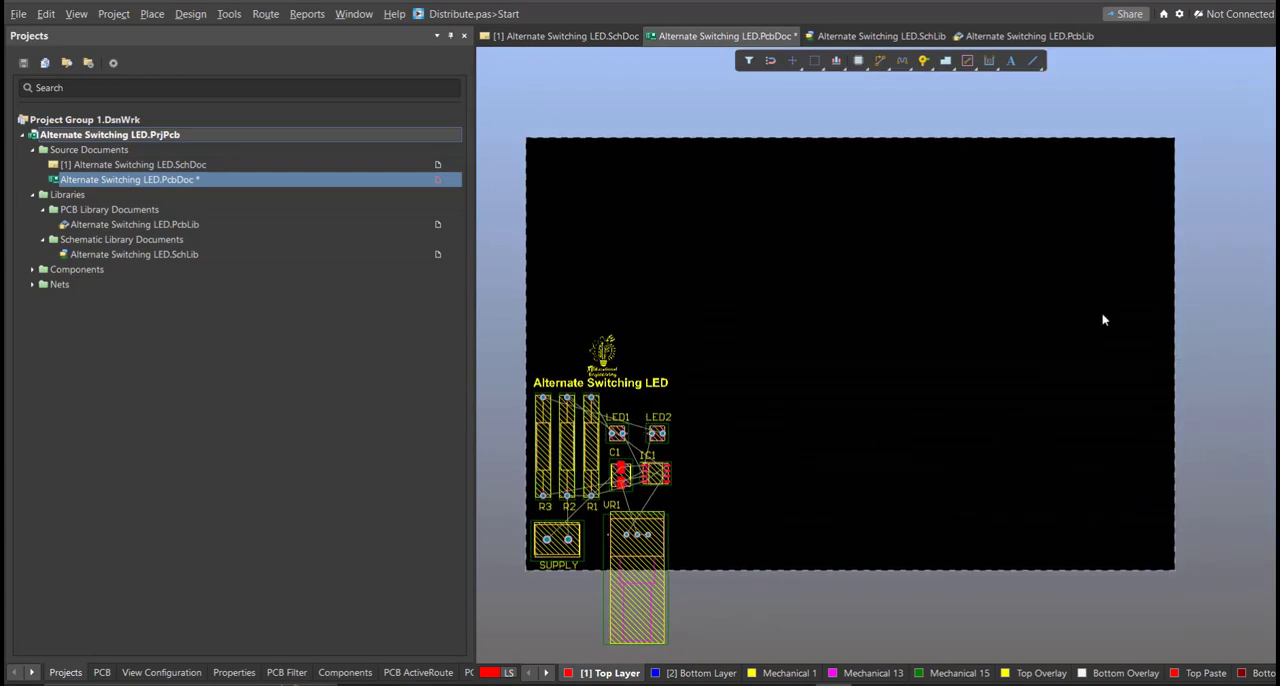
right_drag(810, 359, 829, 348)
key(1)
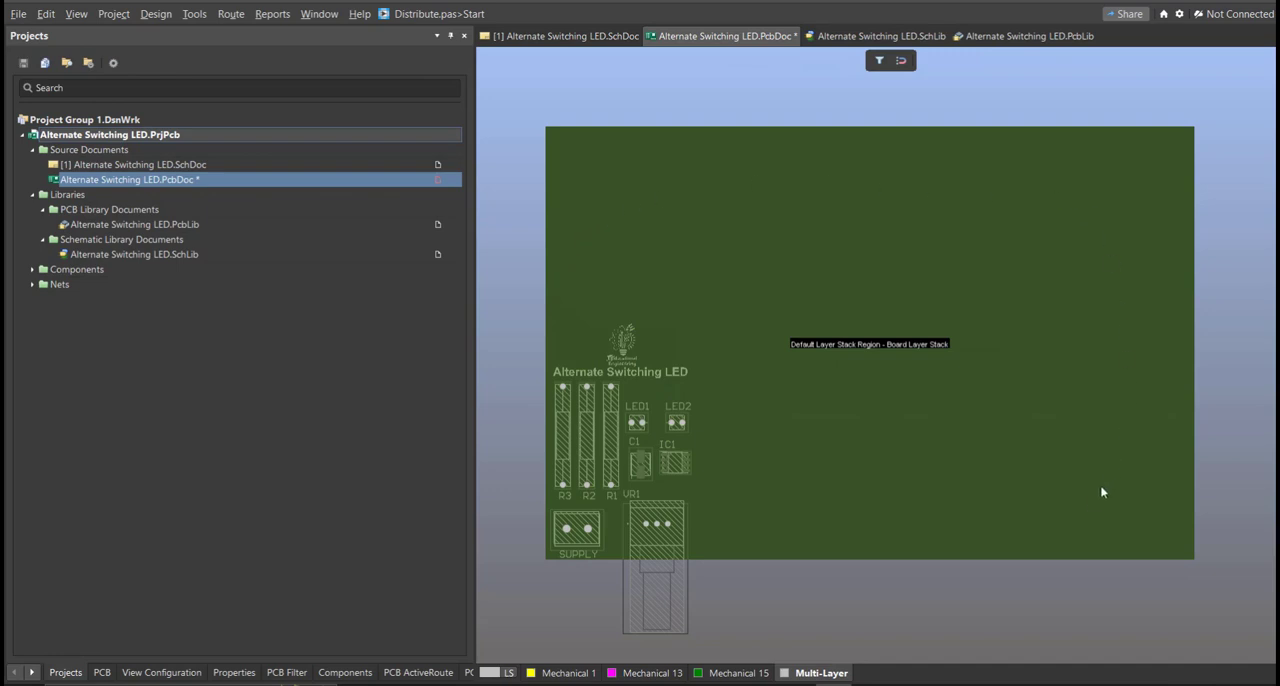
right_drag(926, 479, 882, 484)
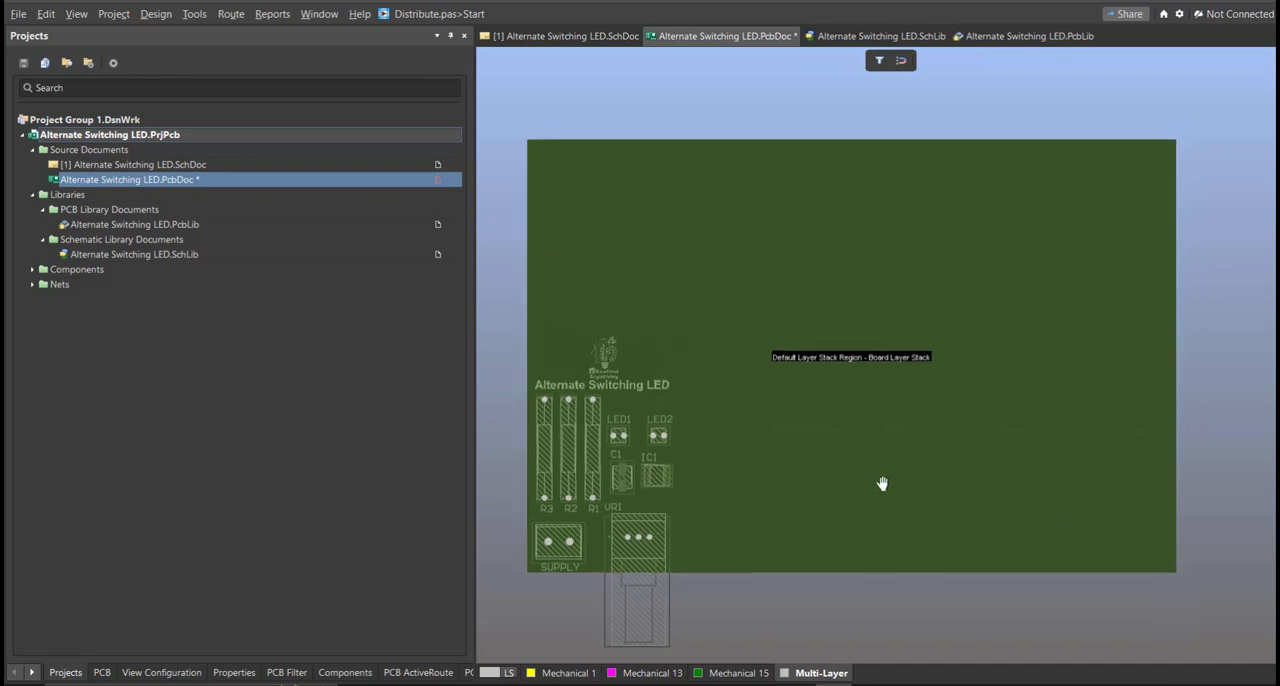
click(156, 14)
click(215, 97)
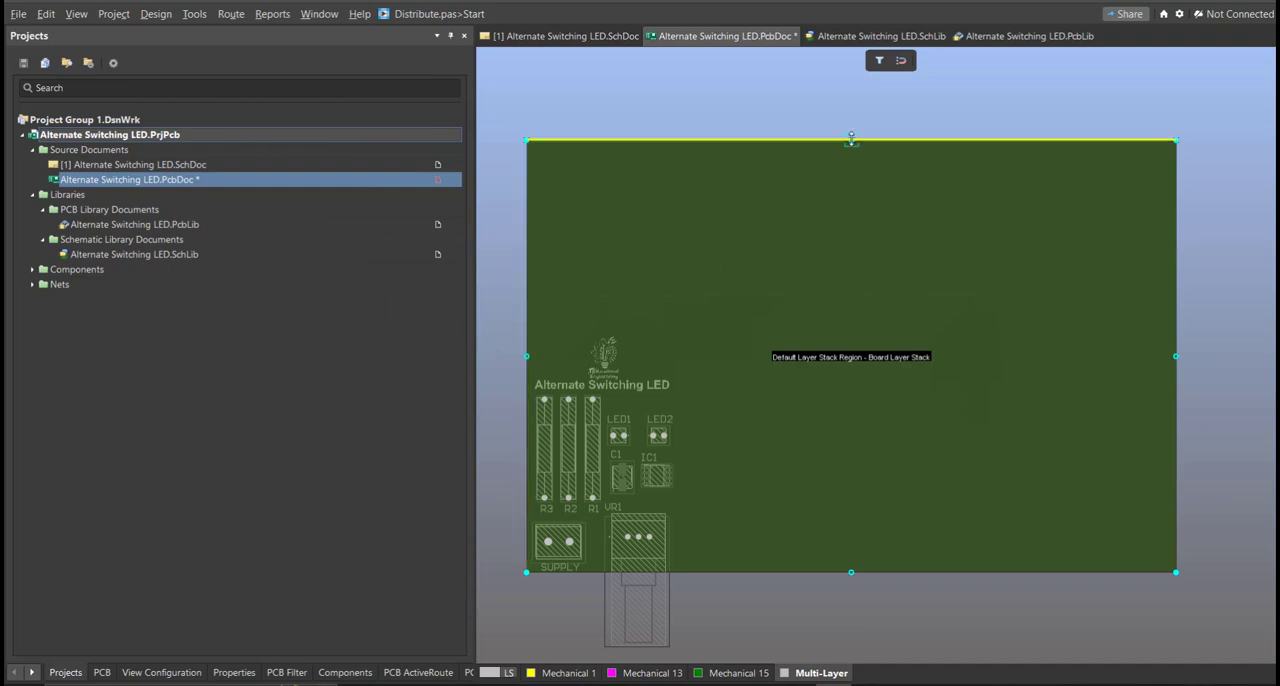
Step: Pull in the board shape's right and top edges to fit around the logo, title and components, and return to 2D layout mode
drag(1176, 361, 684, 379)
drag(605, 140, 697, 350)
ctrl+scroll(596, 321, up, 1)
ctrl+scroll(596, 321, up, 3)
right_drag(722, 353, 884, 350)
drag(697, 350, 885, 350)
right_drag(811, 470, 801, 240)
ctrl+scroll(801, 242, down, 2)
middle_drag(824, 315, 819, 304)
right_drag(873, 346, 865, 352)
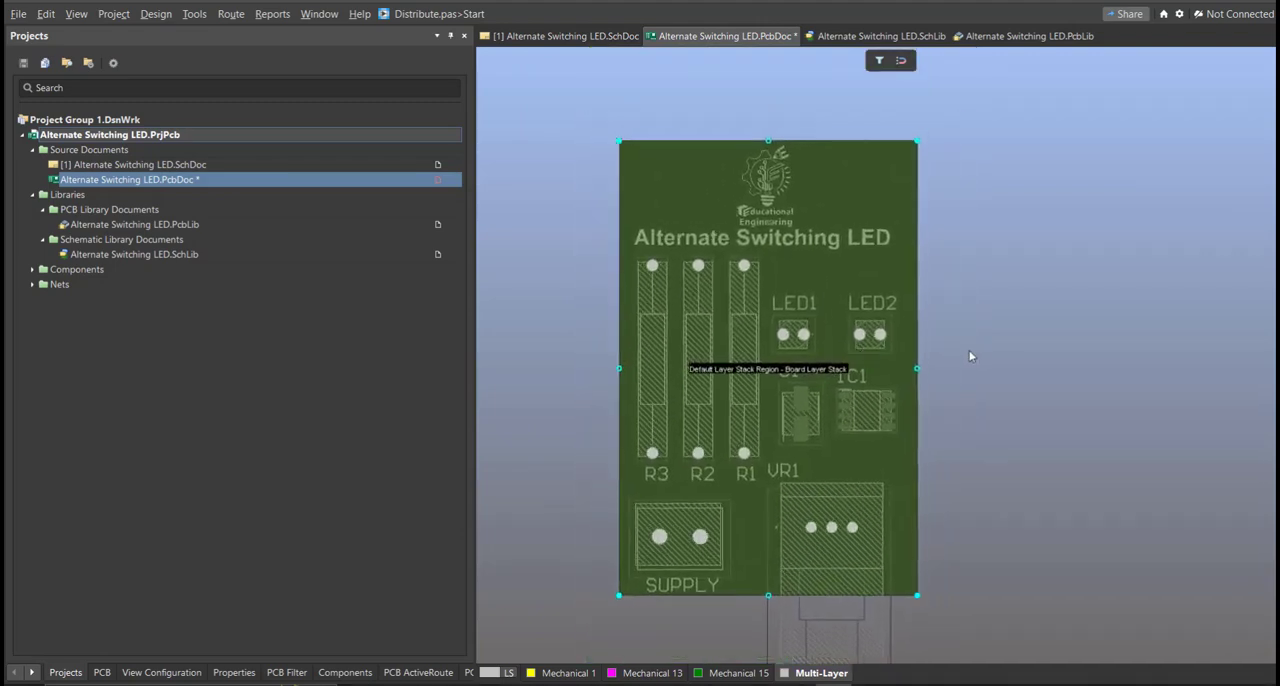
key(2)
right_drag(977, 390, 934, 380)
ctrl+scroll(946, 366, down, 1)
middle_drag(934, 380, 935, 384)
right_drag(935, 384, 932, 386)
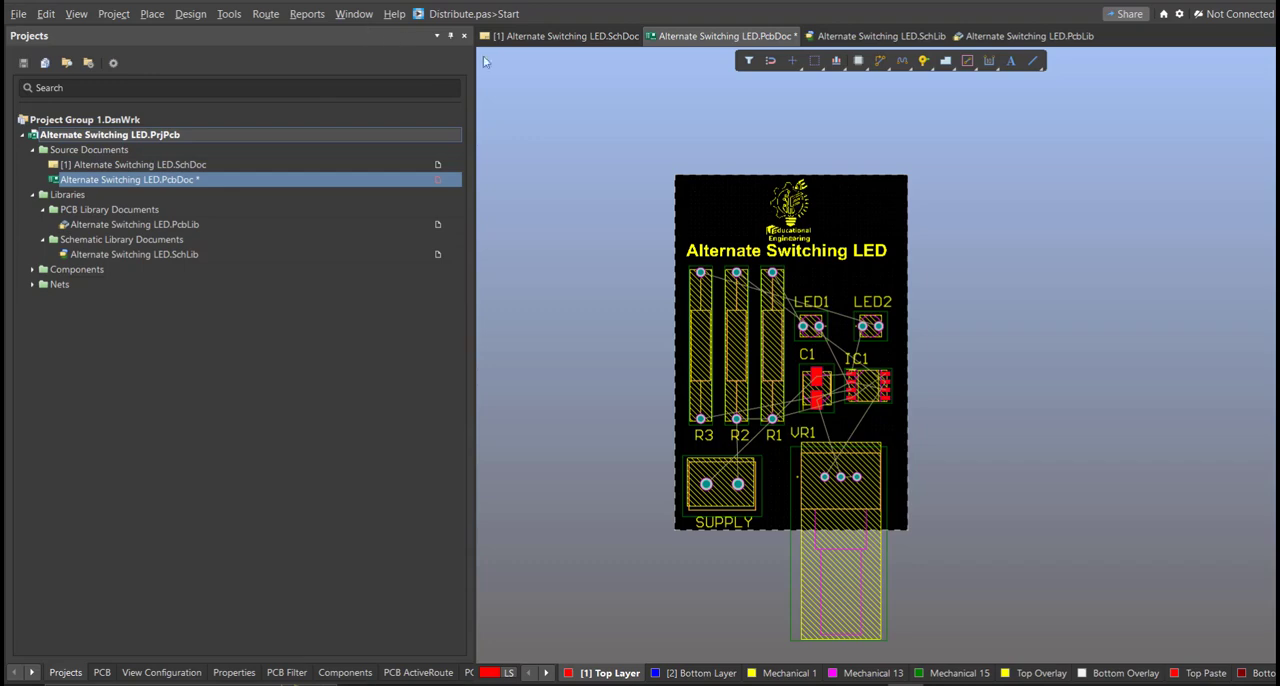
Step: Route NetLED2_2 on the Top Layer from R3's upper pad, across the title, to pad 2 of LED2
key(l)
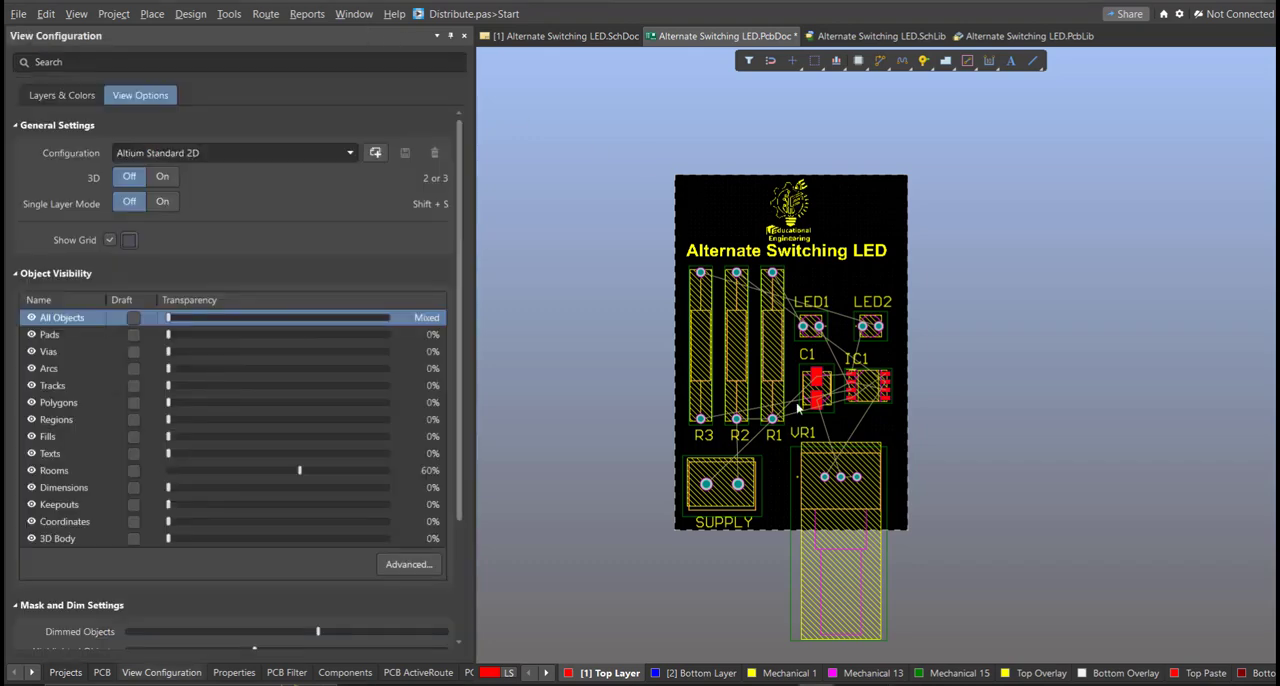
ctrl+scroll(757, 270, up, 8)
right_drag(640, 172, 842, 128)
click(263, 14)
click(289, 62)
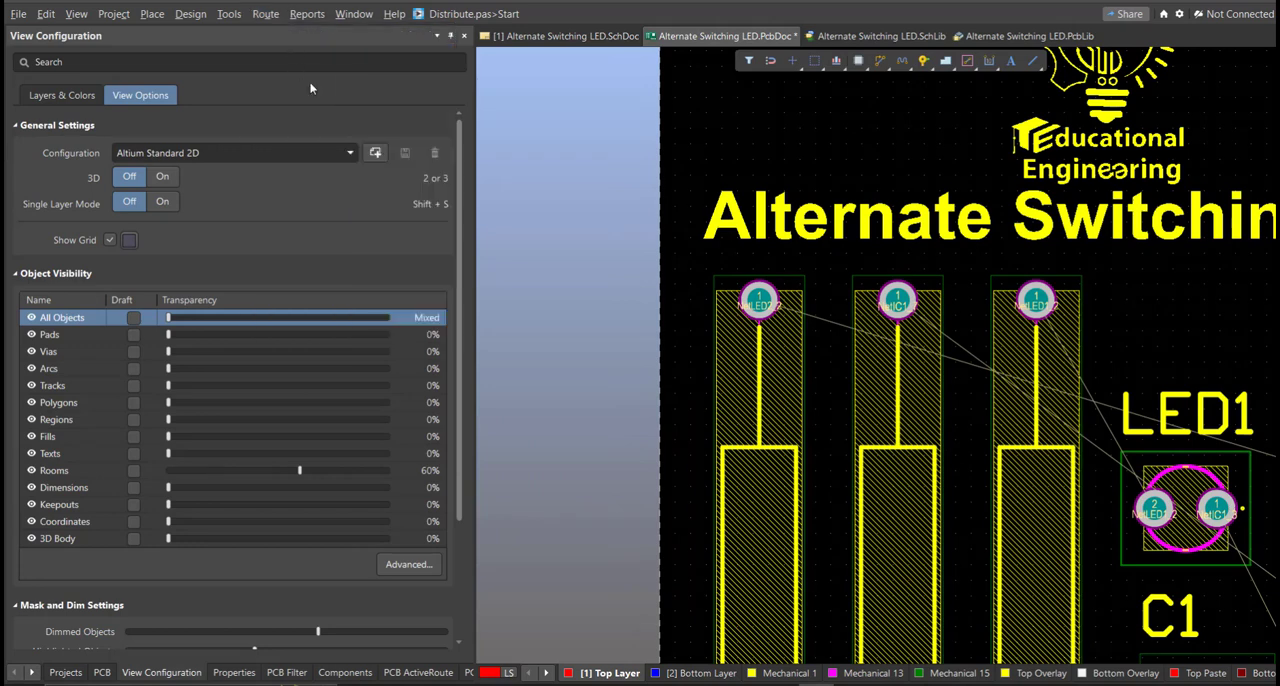
right_drag(704, 362, 506, 352)
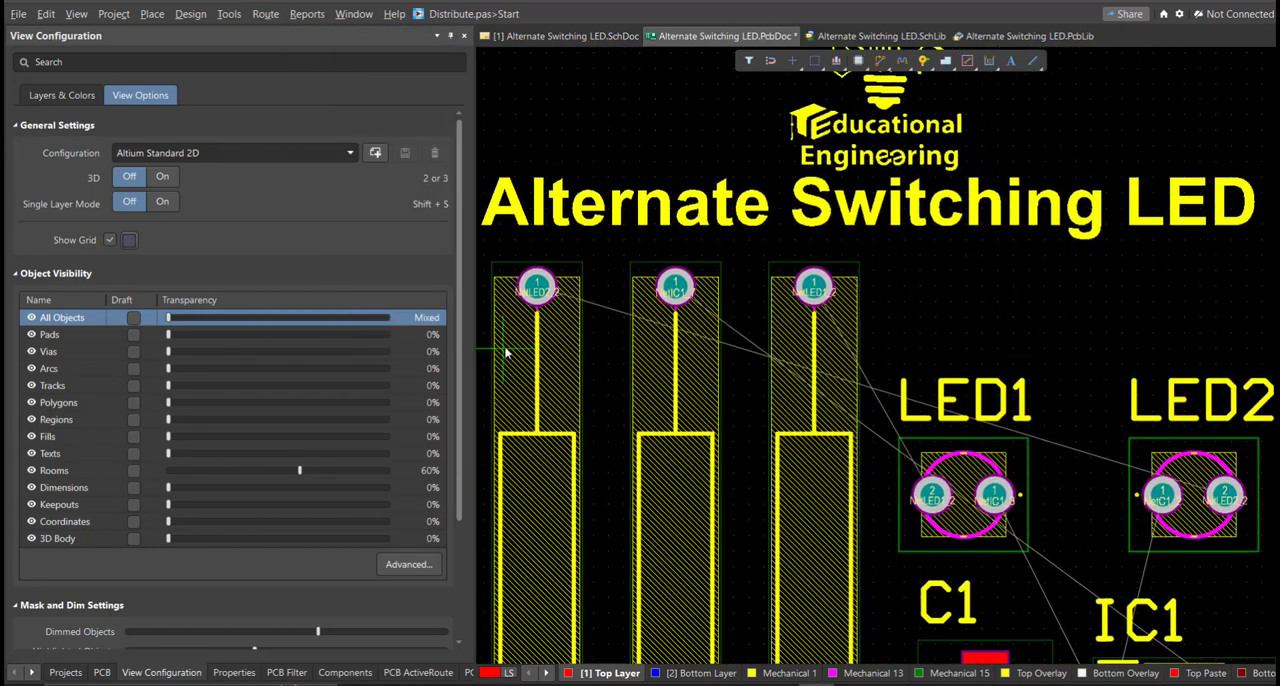
click(540, 254)
ctrl+scroll(550, 238, up, 1)
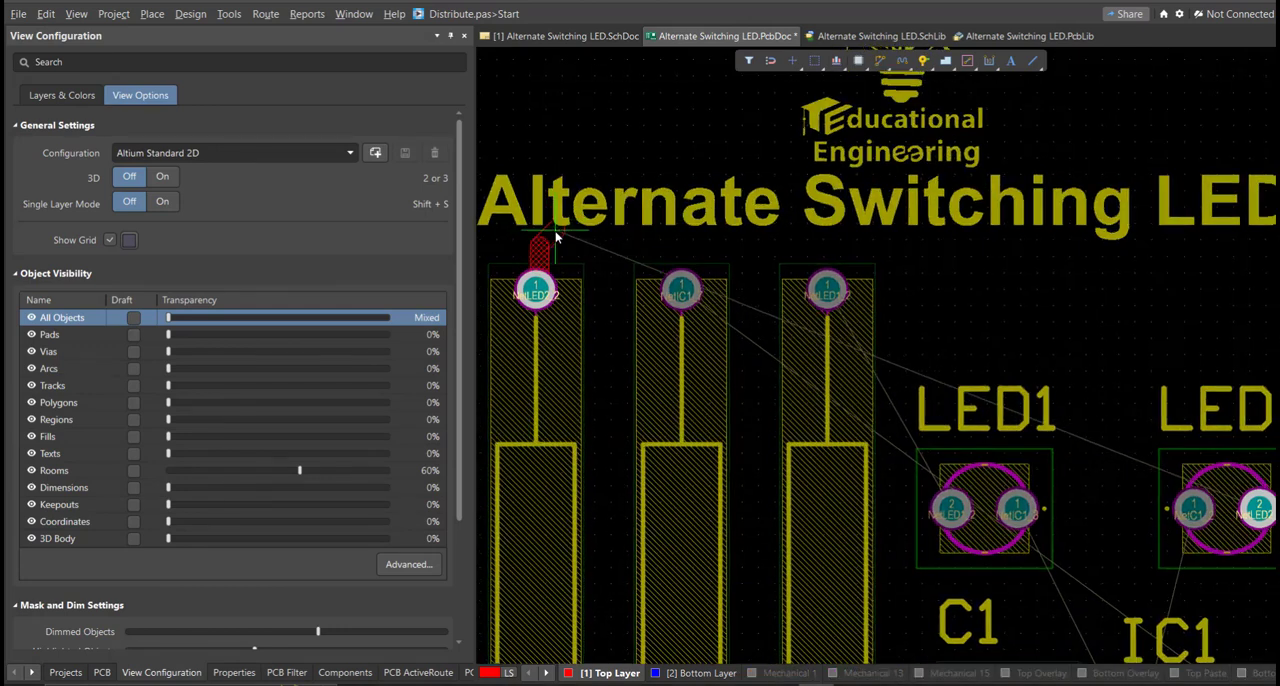
right_drag(1126, 239, 910, 212)
click(1021, 236)
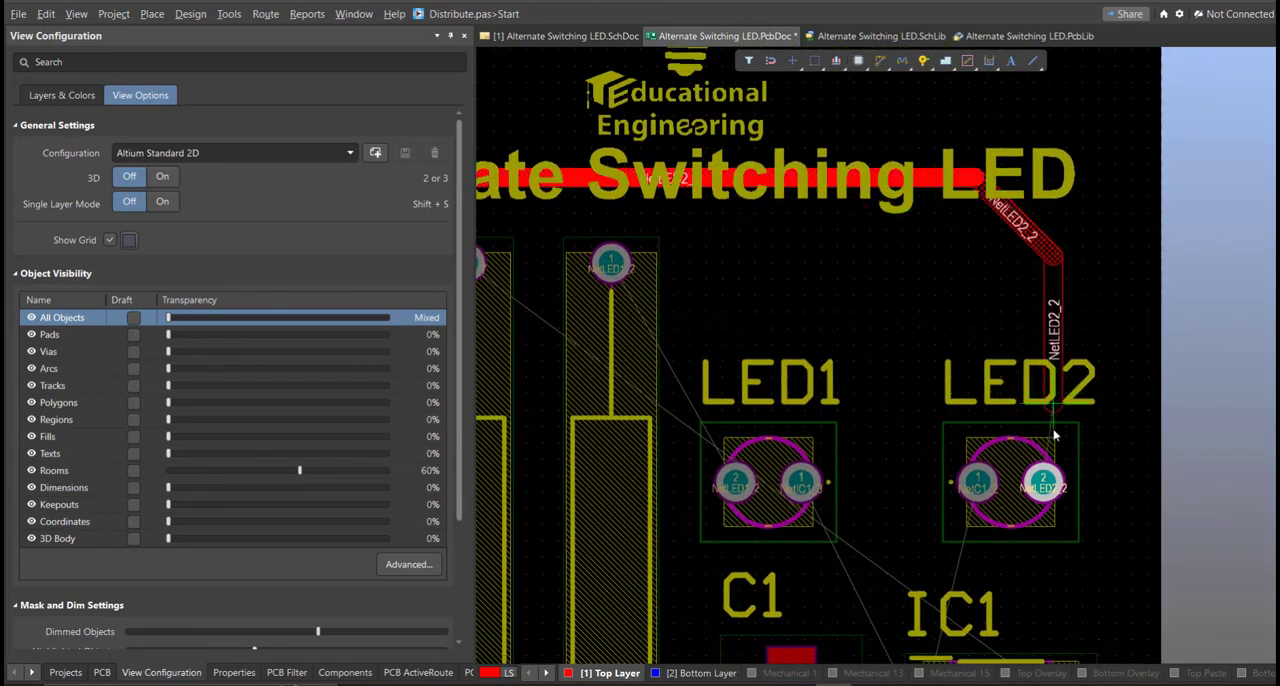
click(1046, 485)
Step: Route NetIC1_3 on the Top Layer from pad 1 of LED1 to pad 3 of IC1, bending through the IC body
ctrl+scroll(1024, 355, down, 3)
right_drag(978, 403, 954, 144)
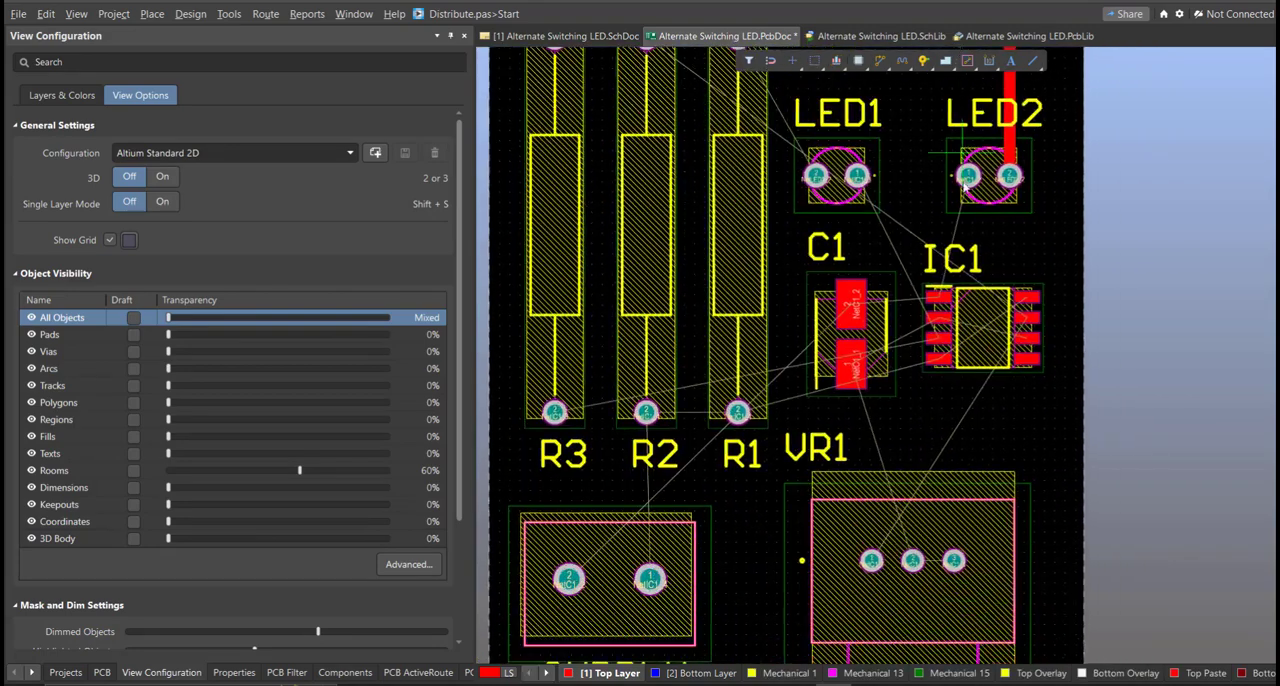
ctrl+scroll(966, 180, up, 1)
right_drag(978, 252, 980, 198)
scroll(980, 290, up, 4)
click(846, 256)
ctrl+scroll(935, 327, up, 1)
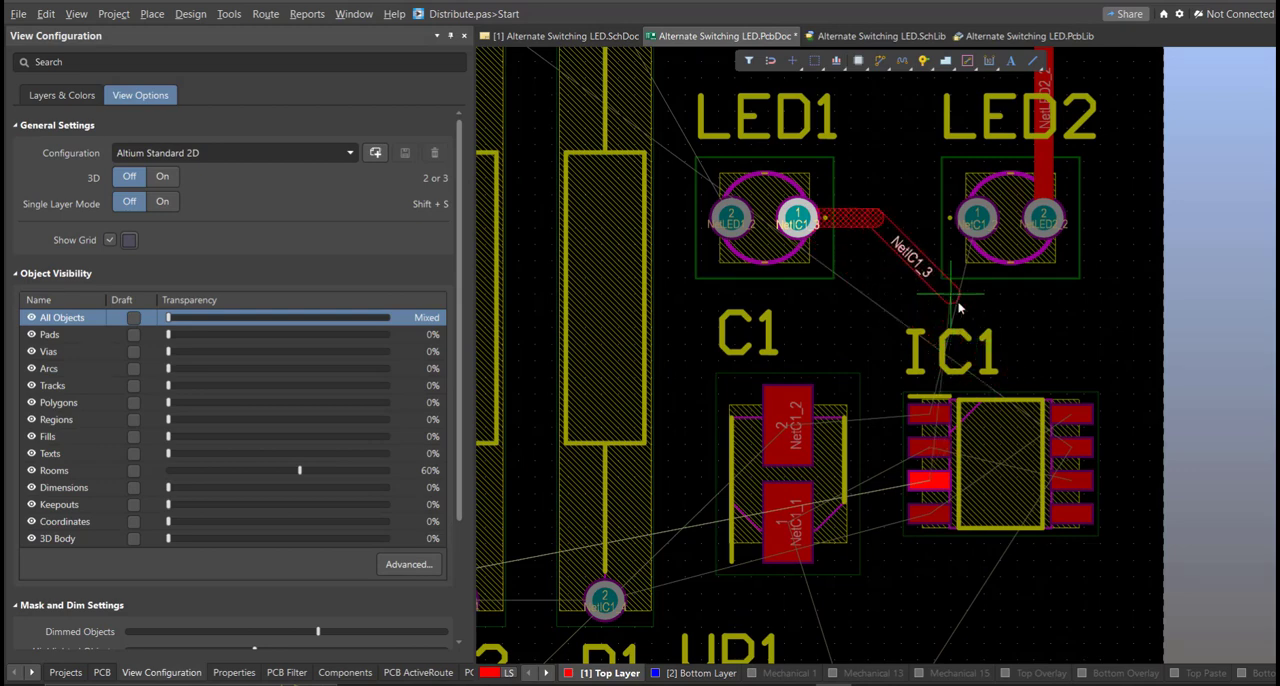
ctrl+scroll(1000, 399, up, 1)
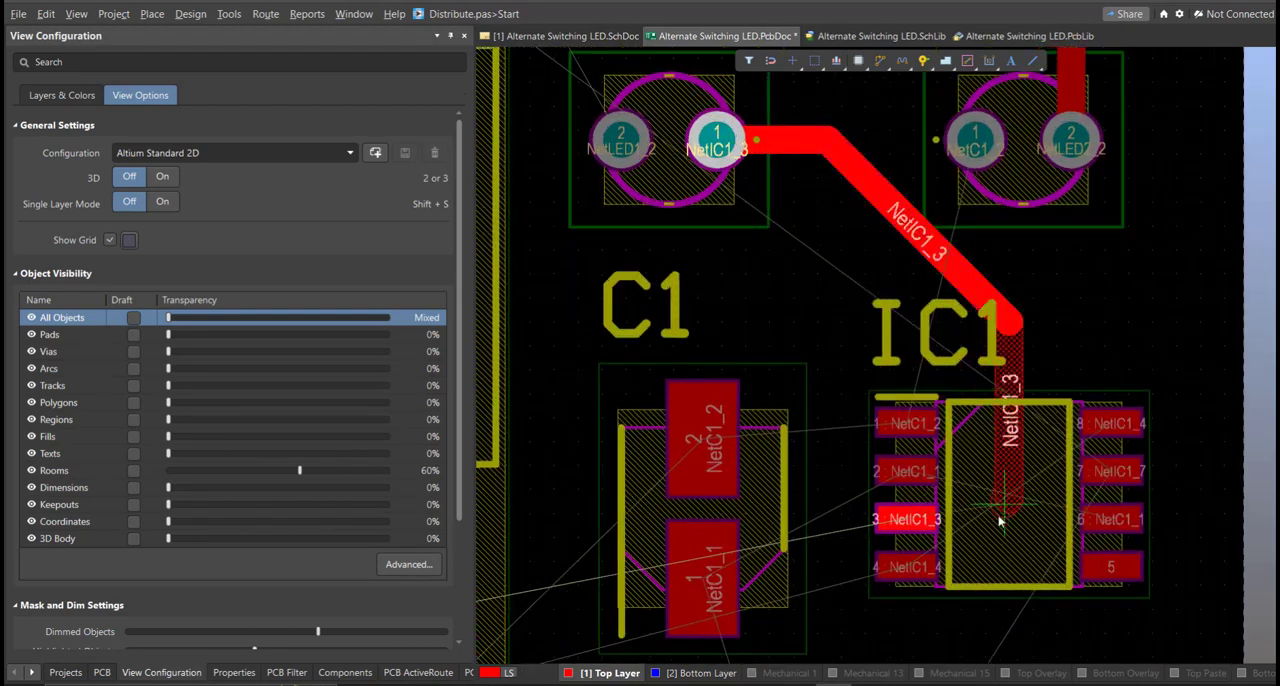
ctrl+scroll(1000, 518, up, 1)
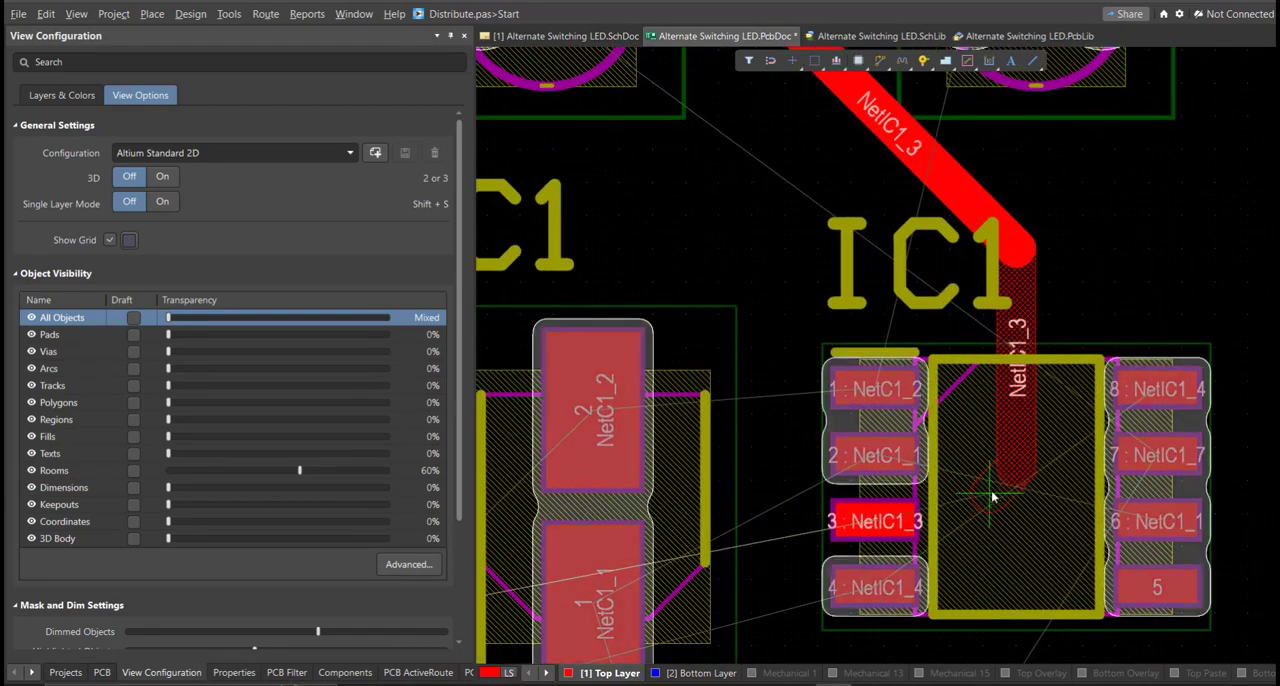
click(992, 500)
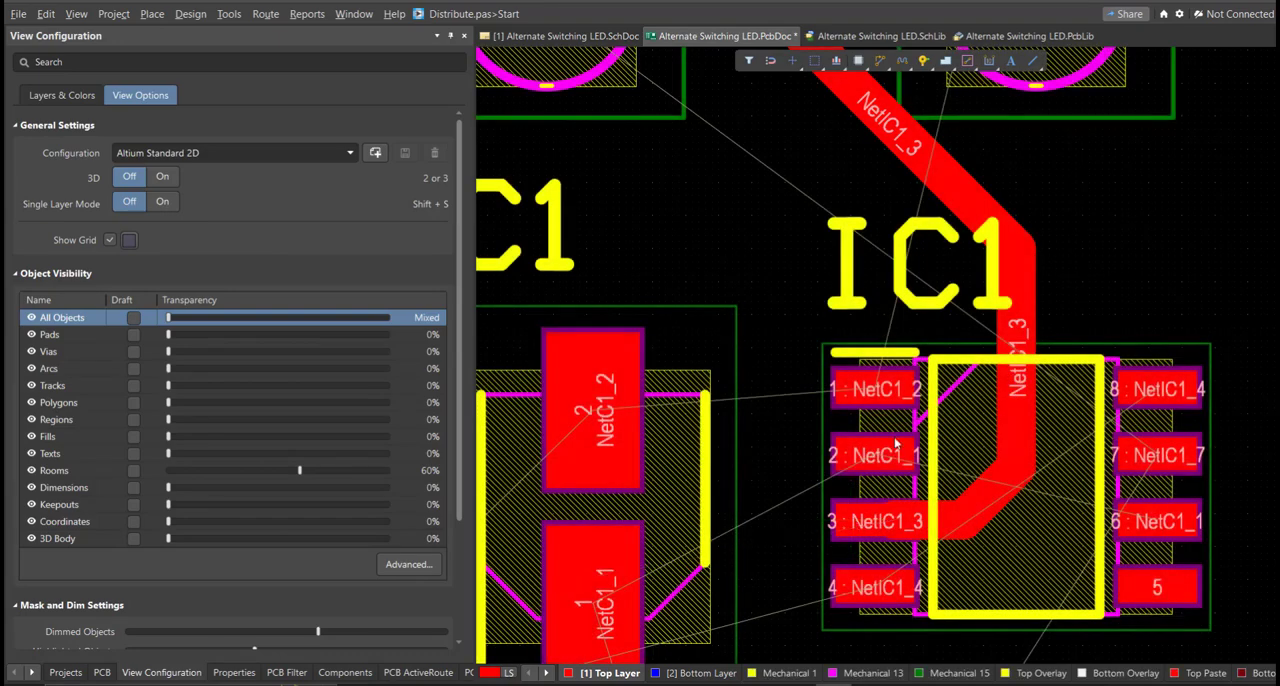
Step: Route NetLED1_2 on the Top Layer from R1's upper pad to pad 2 of LED1 and end the track
ctrl+scroll(930, 519, down, 1)
ctrl+scroll(955, 402, down, 5)
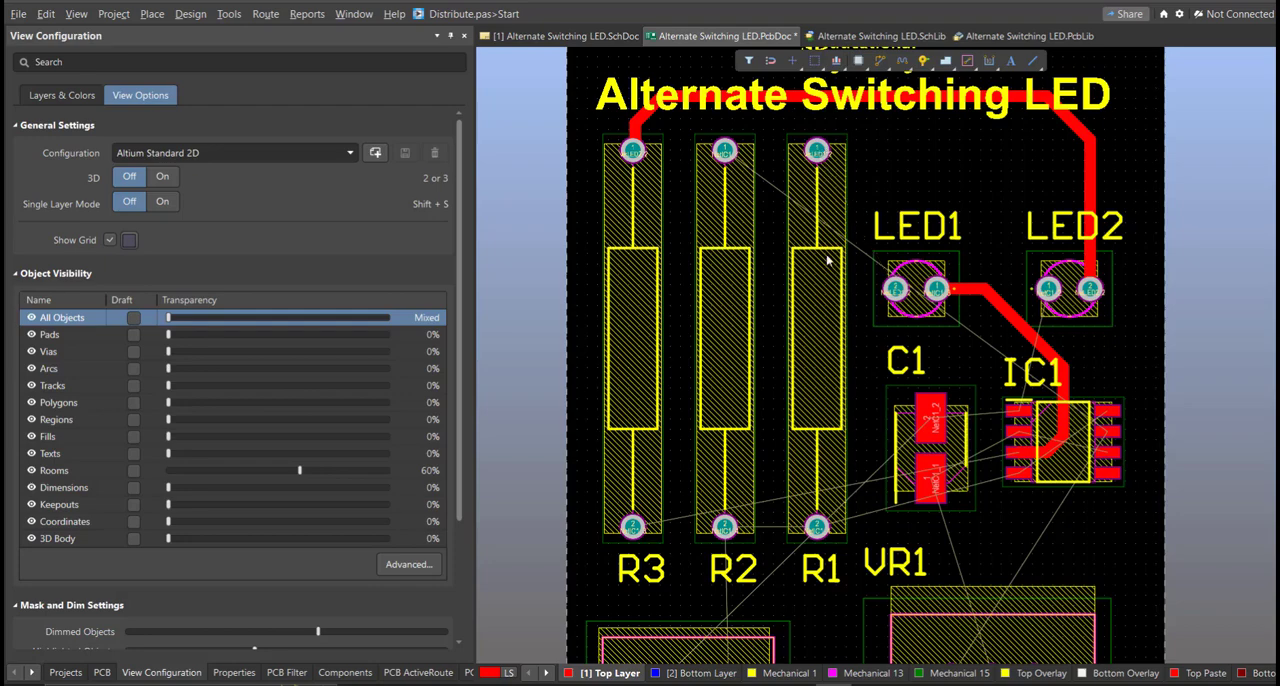
click(817, 150)
ctrl+scroll(853, 352, up, 1)
click(897, 283)
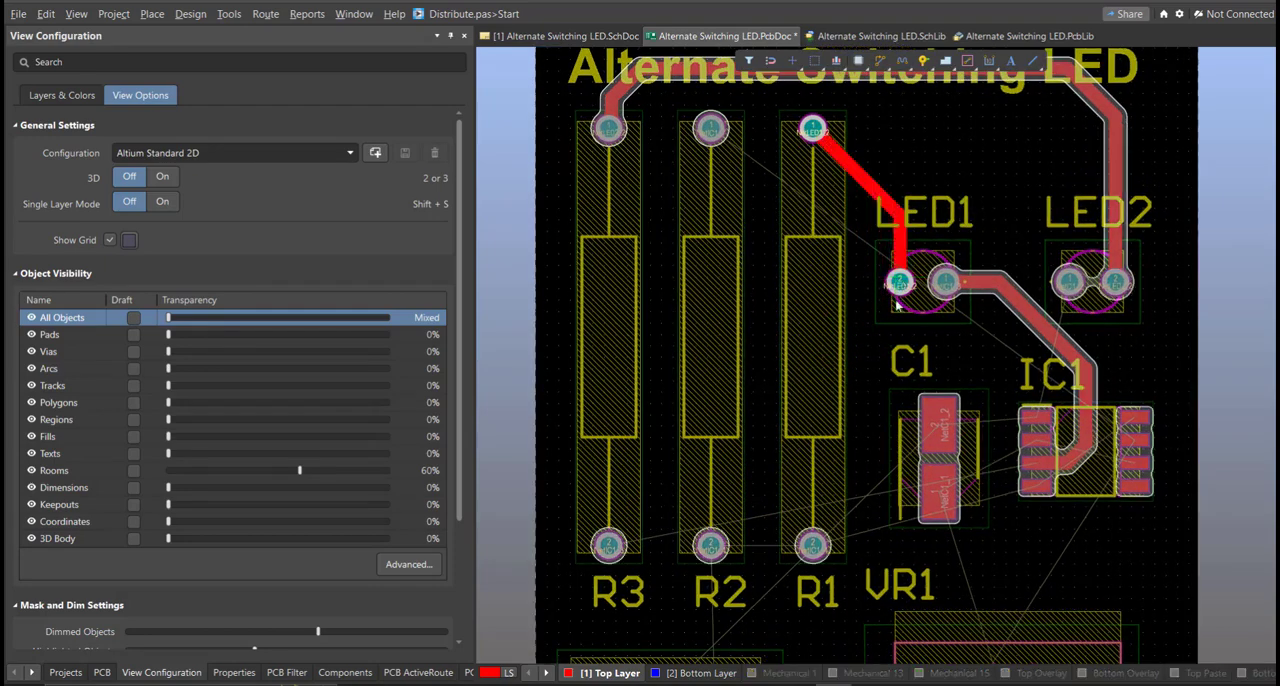
click(899, 284)
ctrl+scroll(912, 306, down, 3)
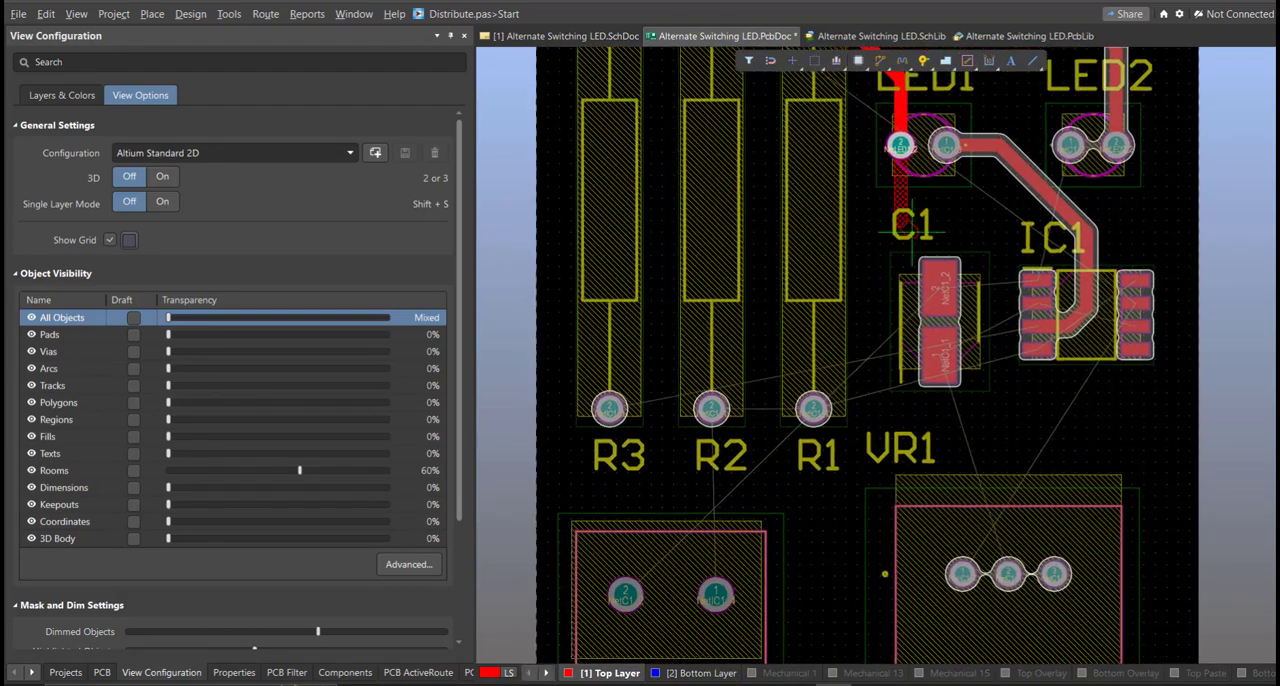
ctrl+scroll(883, 341, up, 1)
right_drag(884, 341, 873, 424)
right_click(874, 412)
click(753, 222)
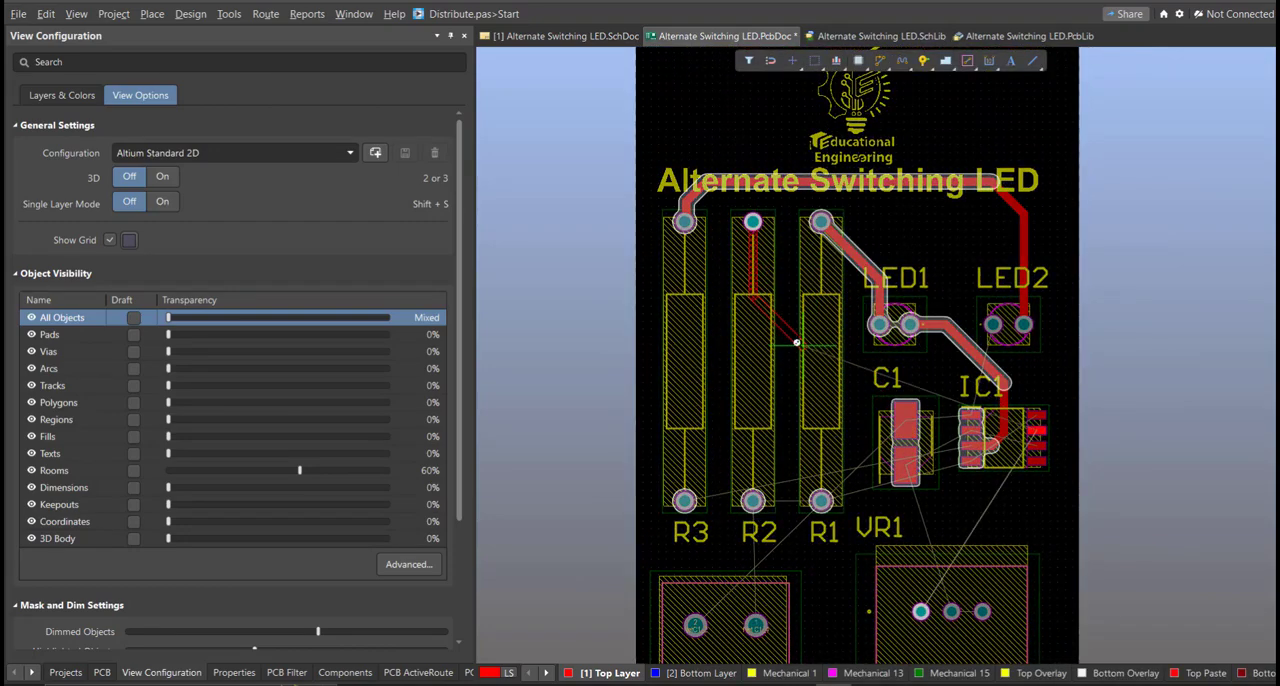
ctrl+scroll(802, 342, up, 2)
ctrl+scroll(953, 385, up, 1)
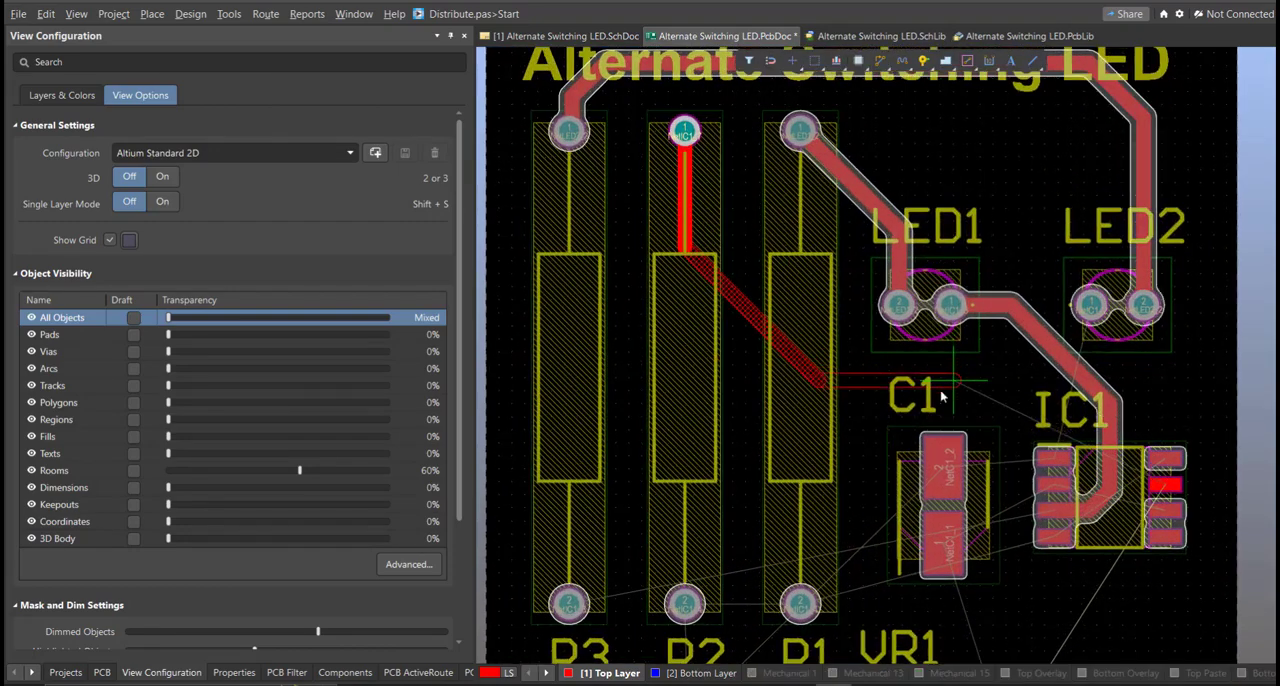
right_click(850, 335)
Step: Route NetIC1_7 on the Top Layer from R2's upper pad, over R1's pad and between the LEDs, to pad 7 of IC1
right_drag(734, 233, 678, 383)
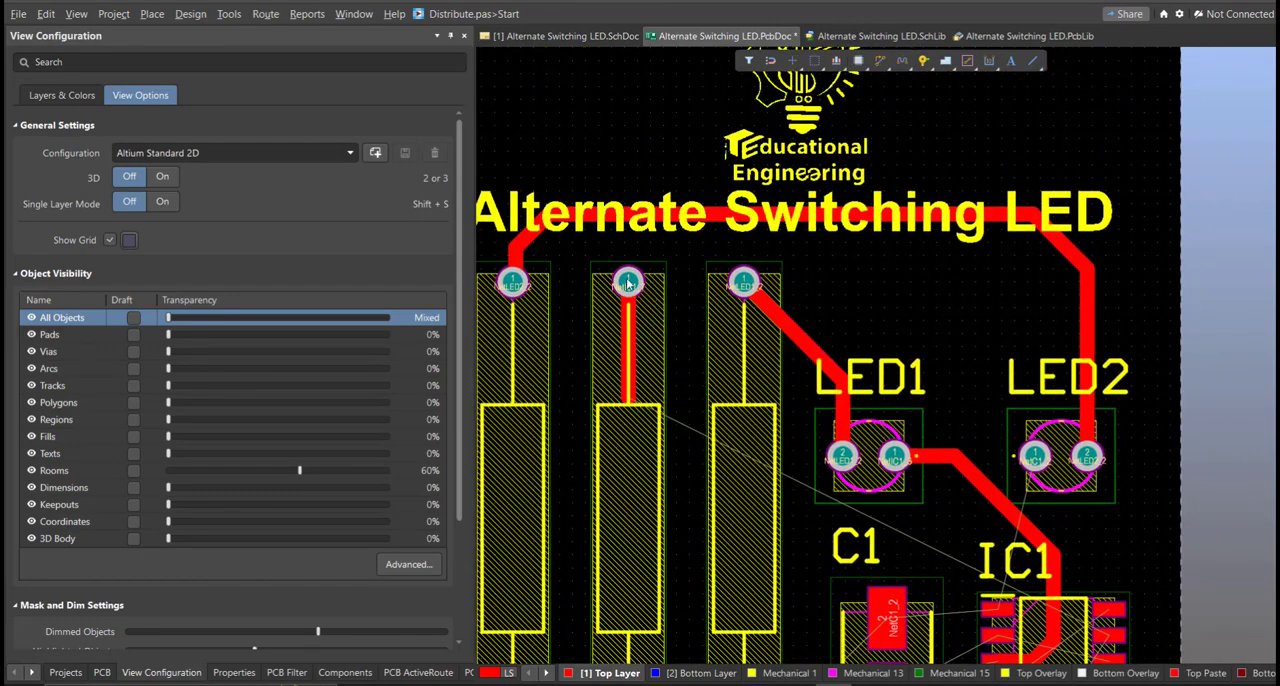
click(681, 257)
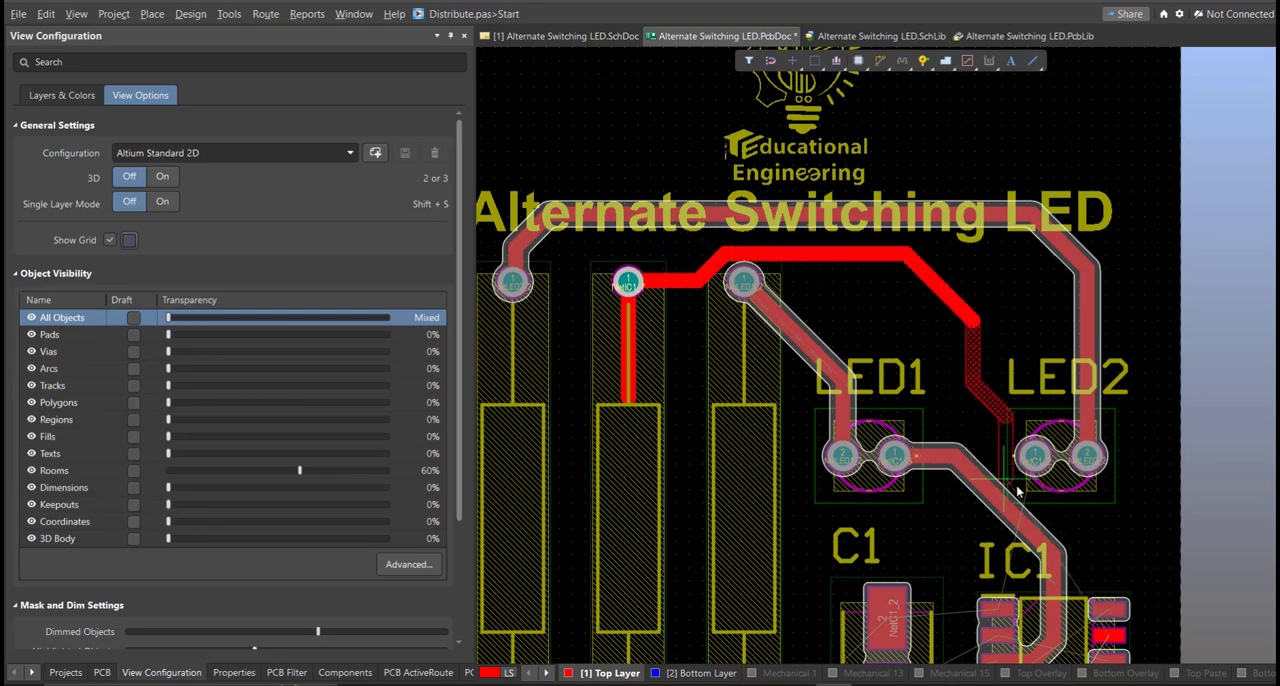
click(1132, 582)
right_drag(1132, 582, 920, 405)
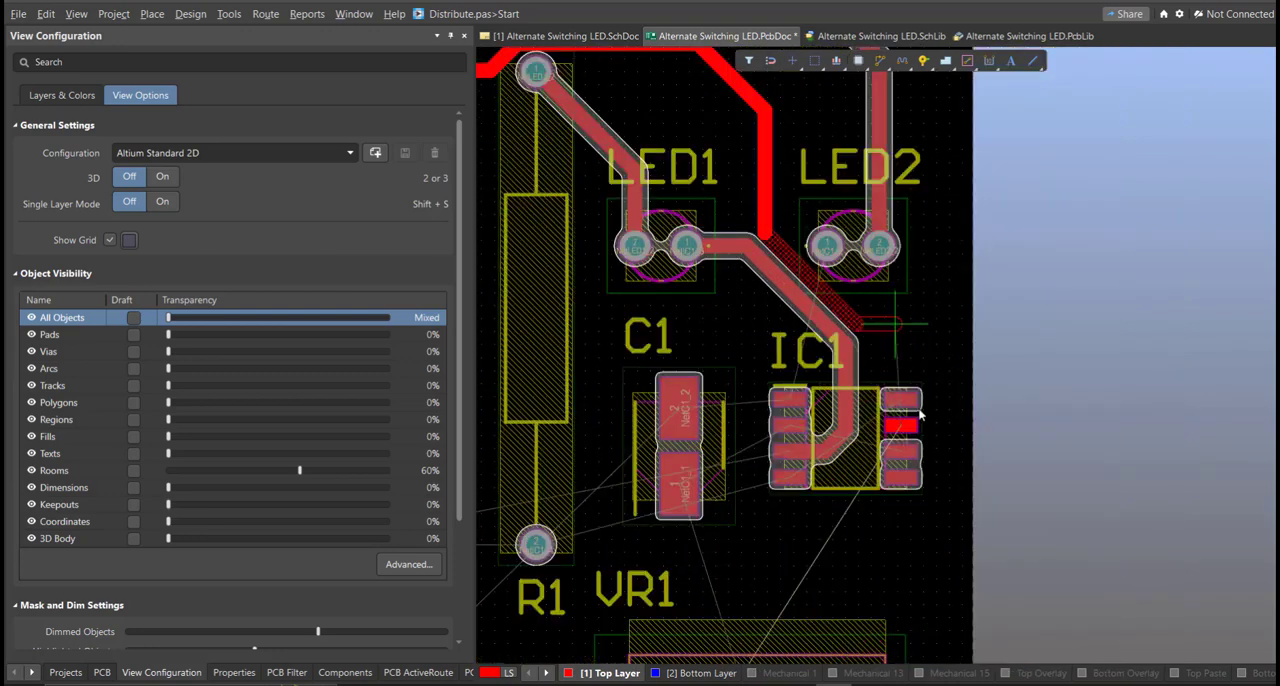
ctrl+scroll(903, 415, up, 2)
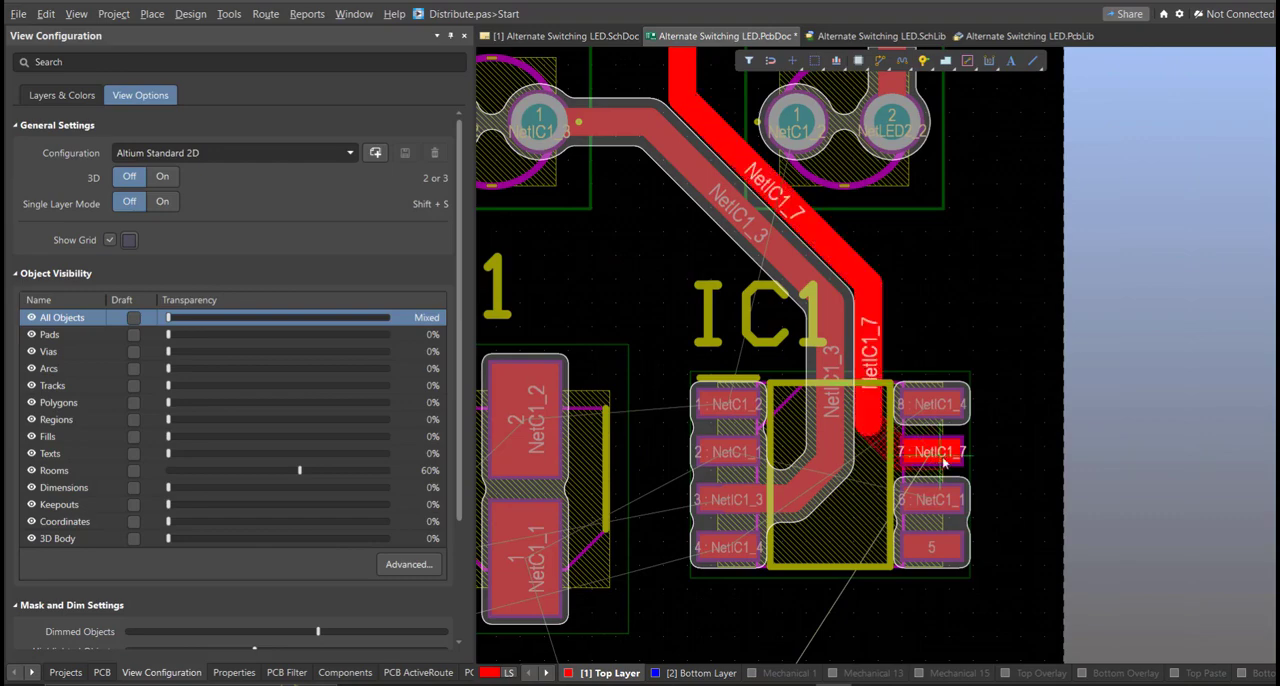
click(950, 453)
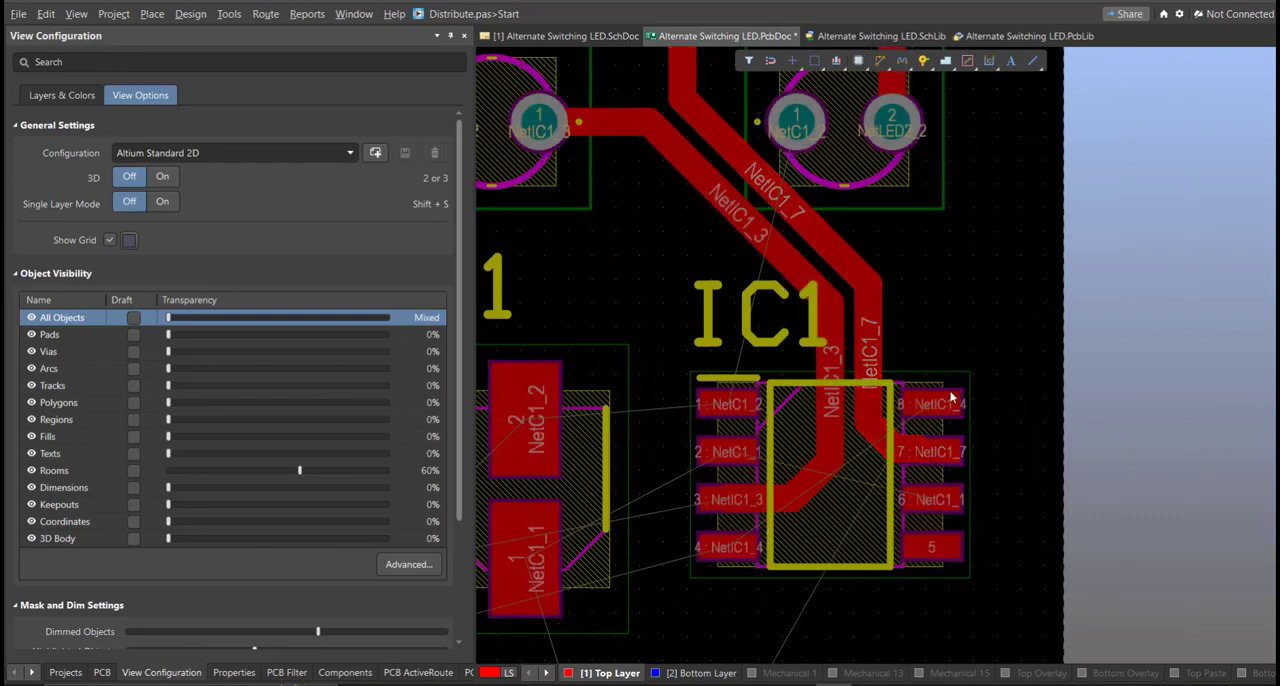
Step: Review the Top Layer and Bottom Layer tracks around the resistors, LEDs, IC1 and VR1, and across the whole board
ctrl+scroll(815, 371, down, 3)
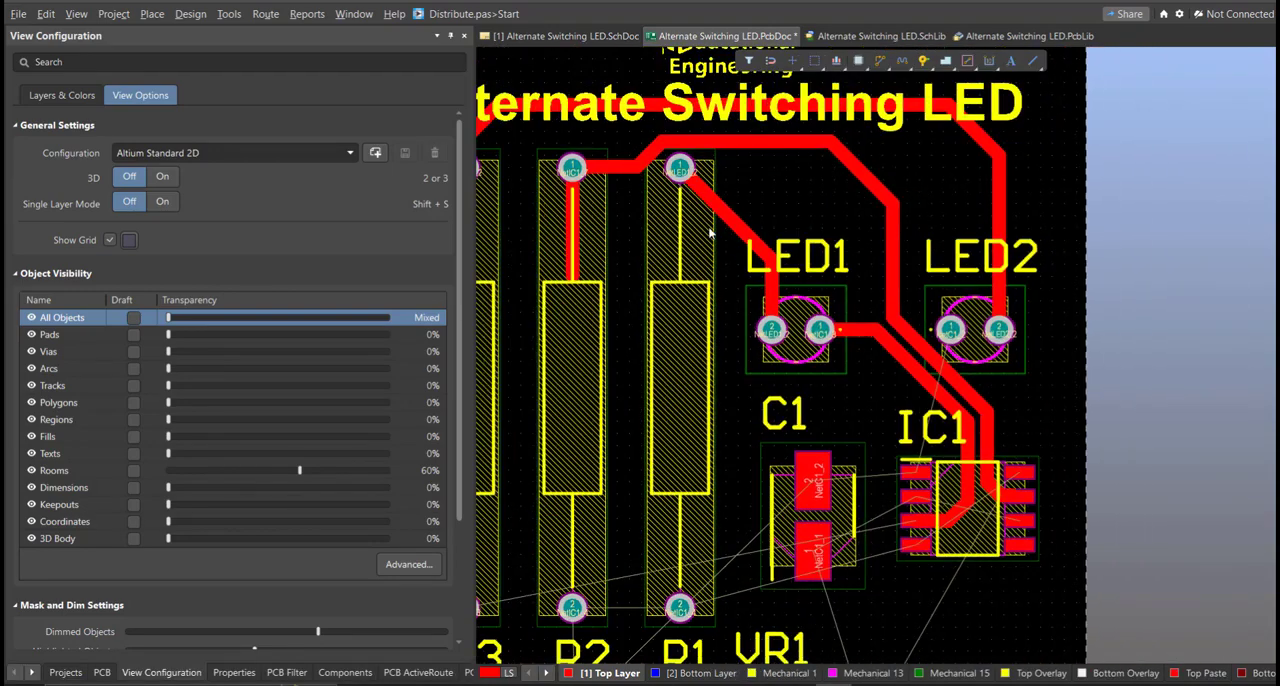
ctrl+scroll(670, 310, up, 4)
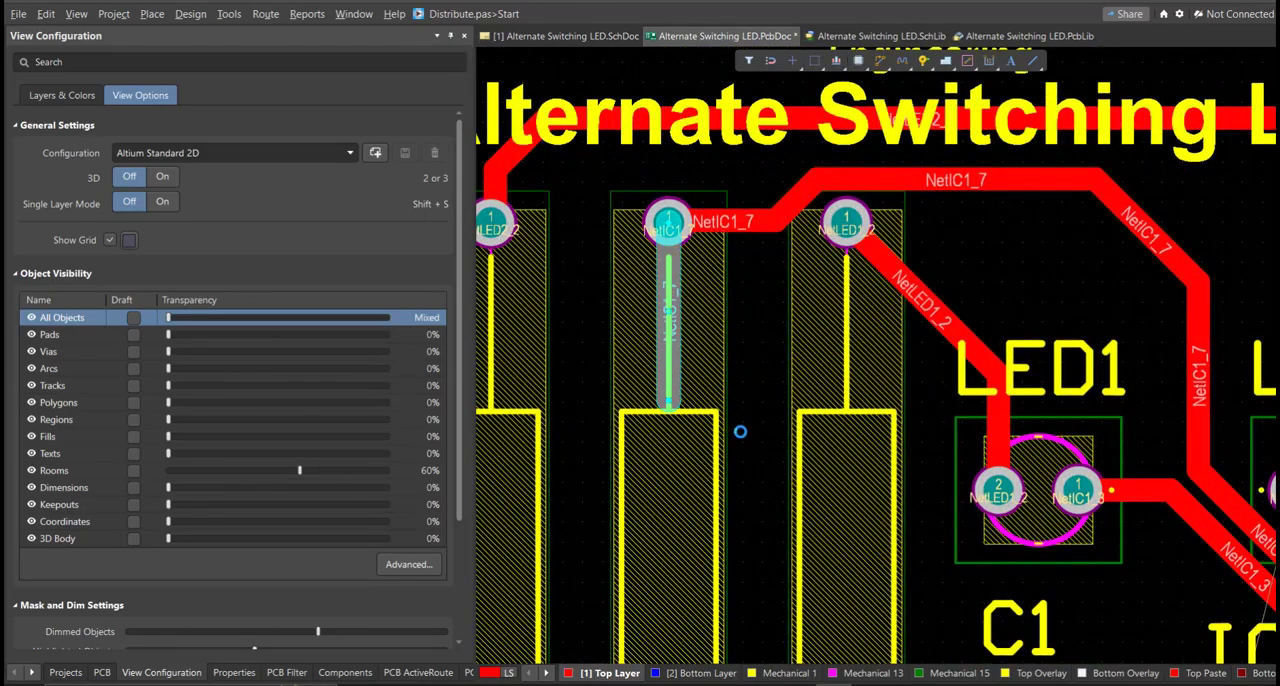
ctrl+scroll(703, 297, down, 5)
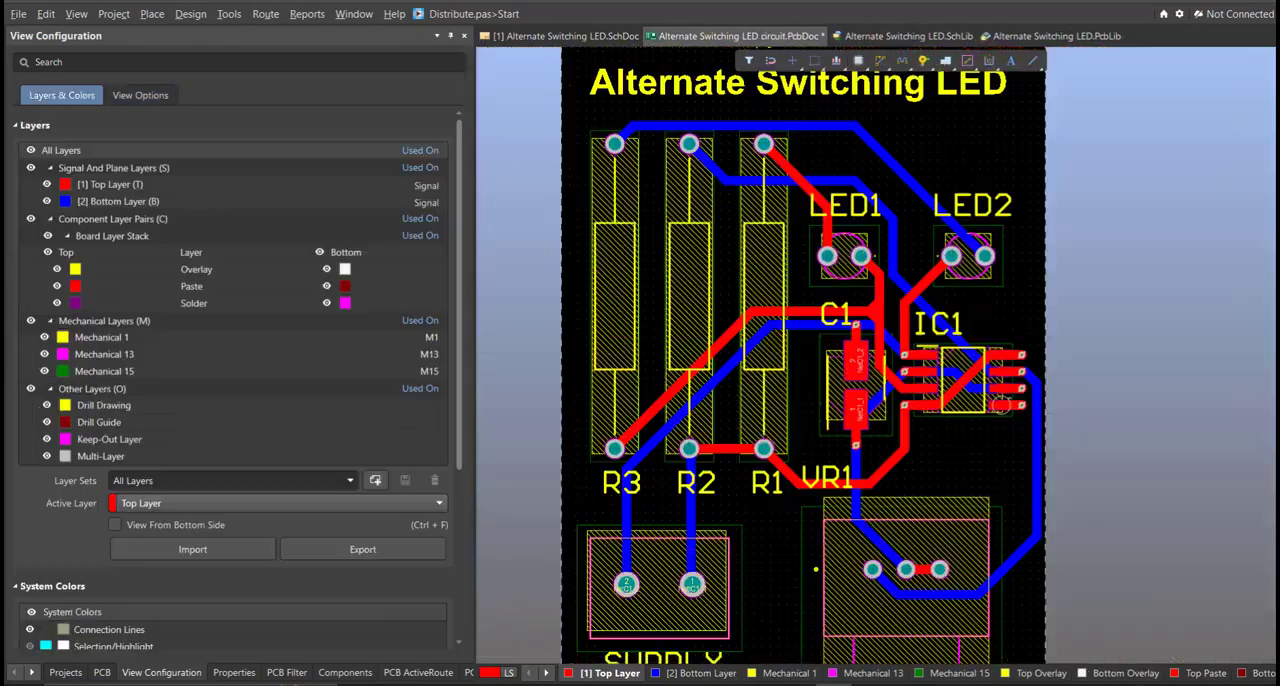
ctrl+scroll(785, 400, down, 3)
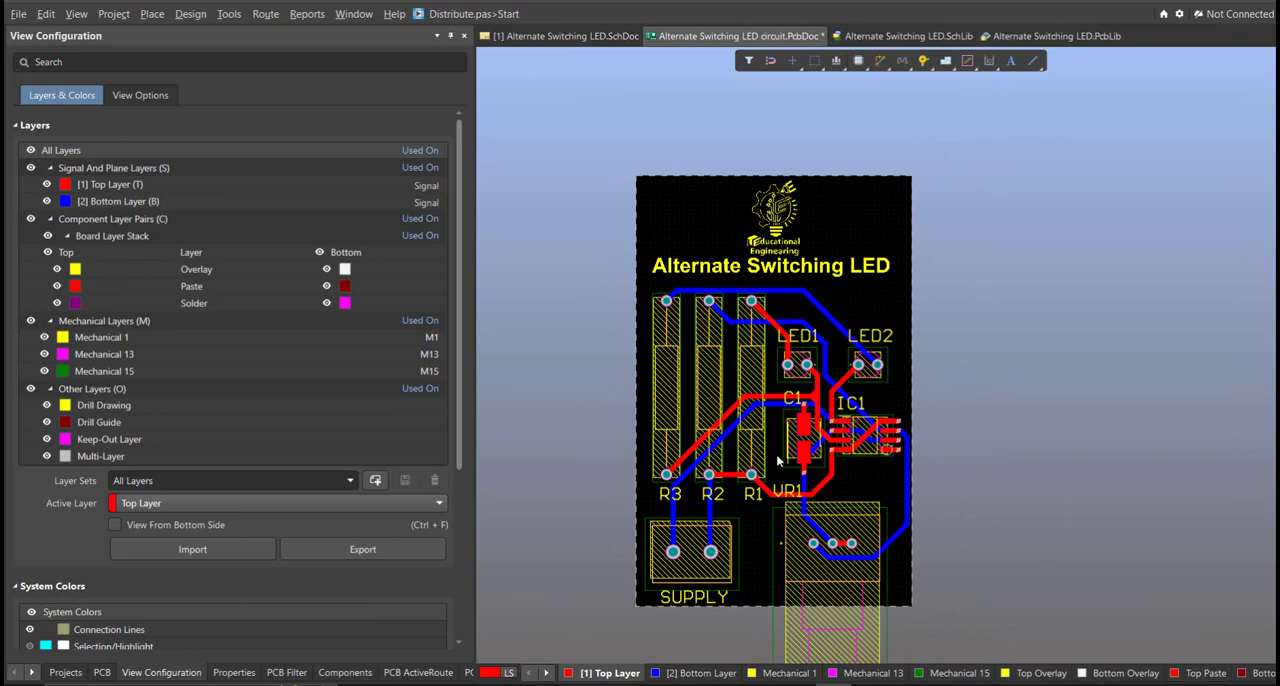
ctrl+scroll(790, 455, up, 1)
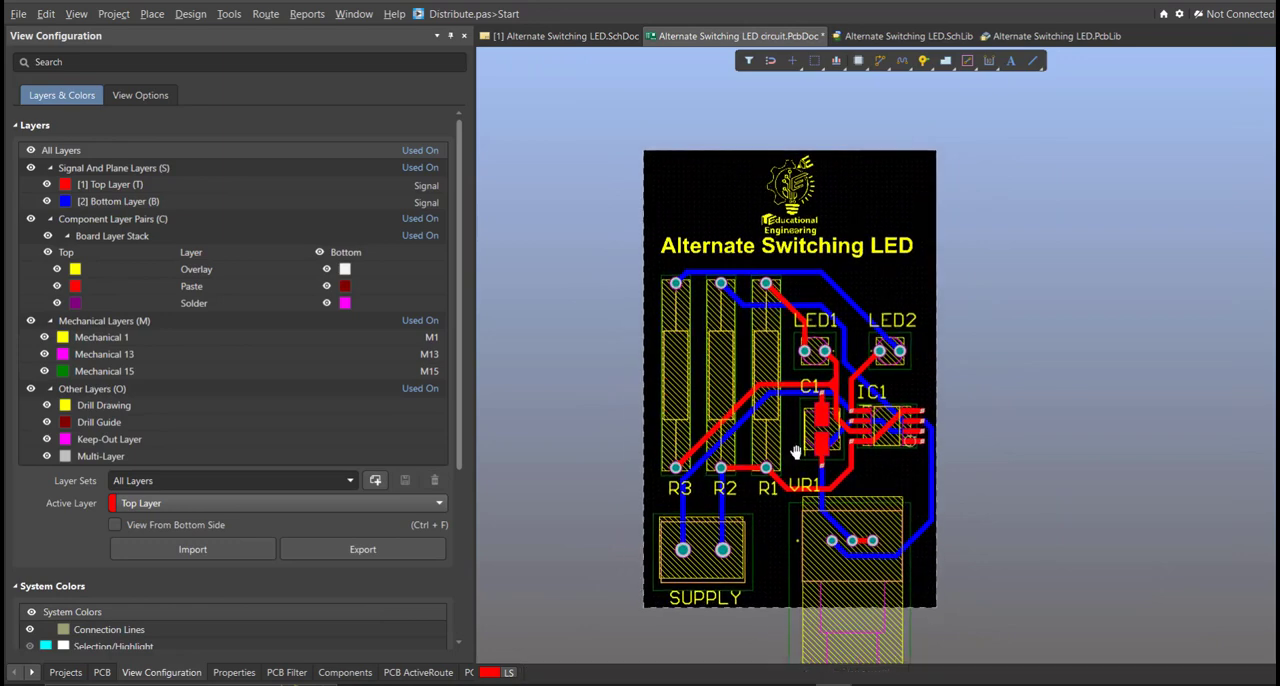
Step: Display the board in 3D and rotate it to inspect the underside with its pins and the component side
key(3)
right_drag(775, 552, 922, 538)
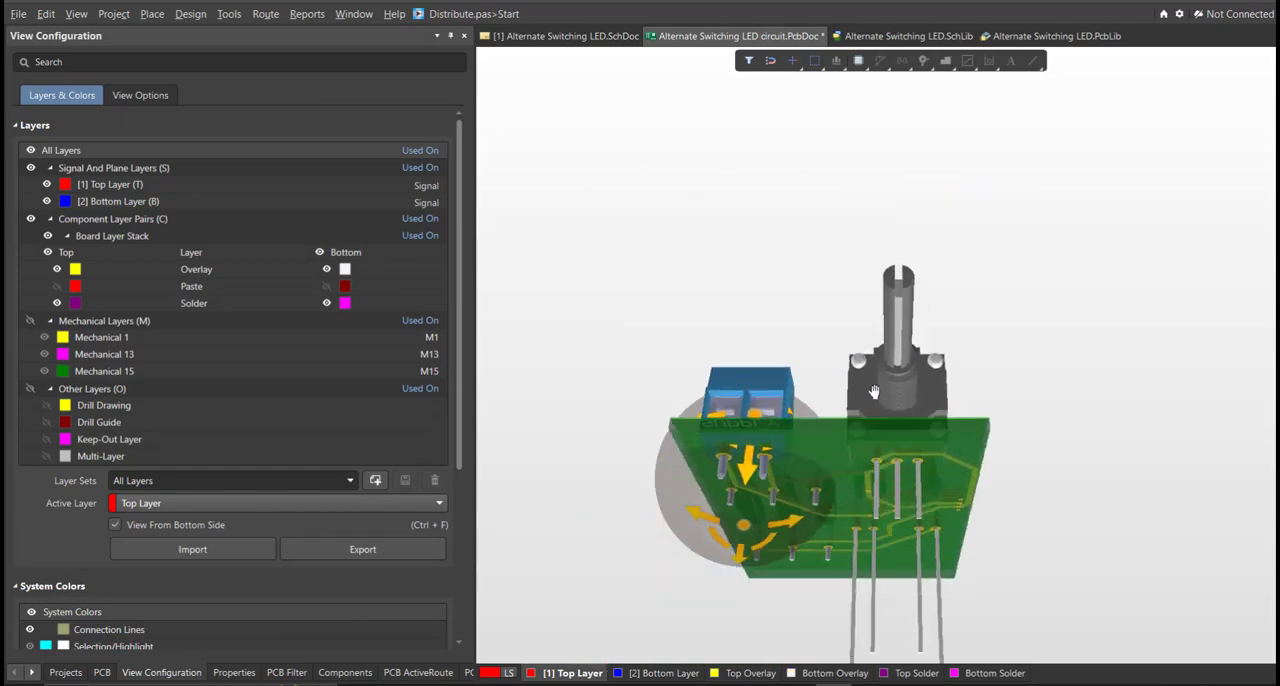
shift+right_drag(927, 428, 1107, 521)
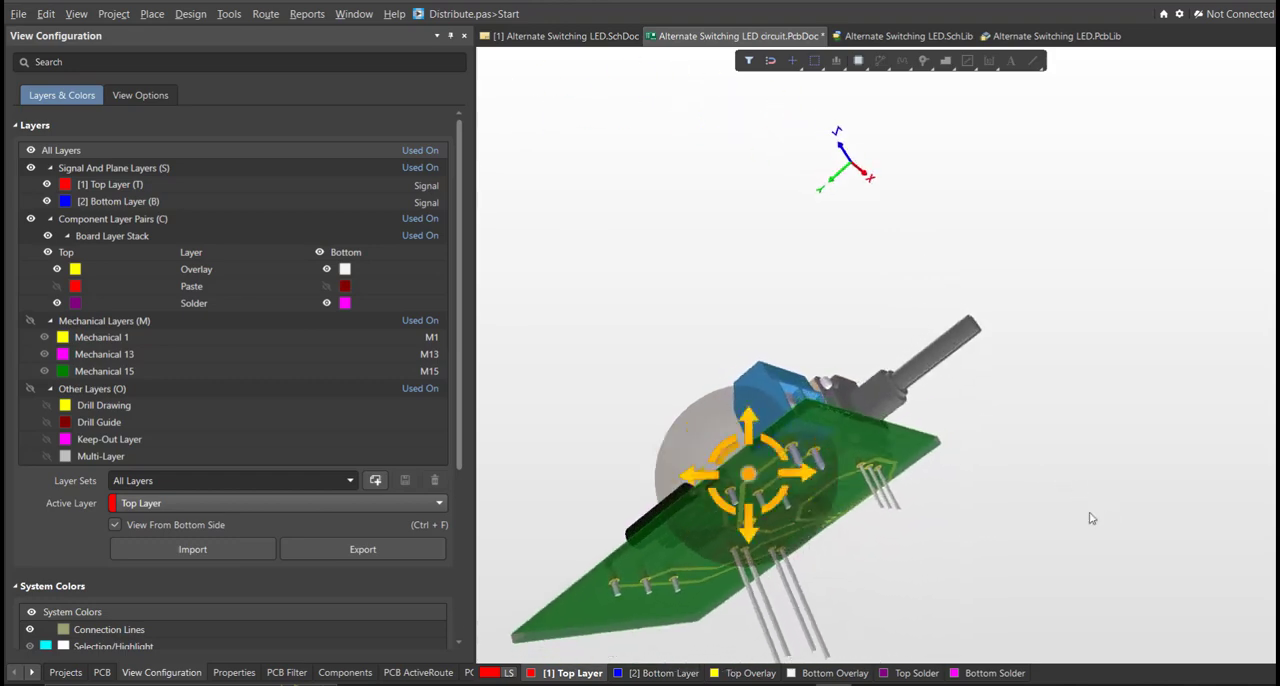
shift+right_drag(845, 395, 1084, 556)
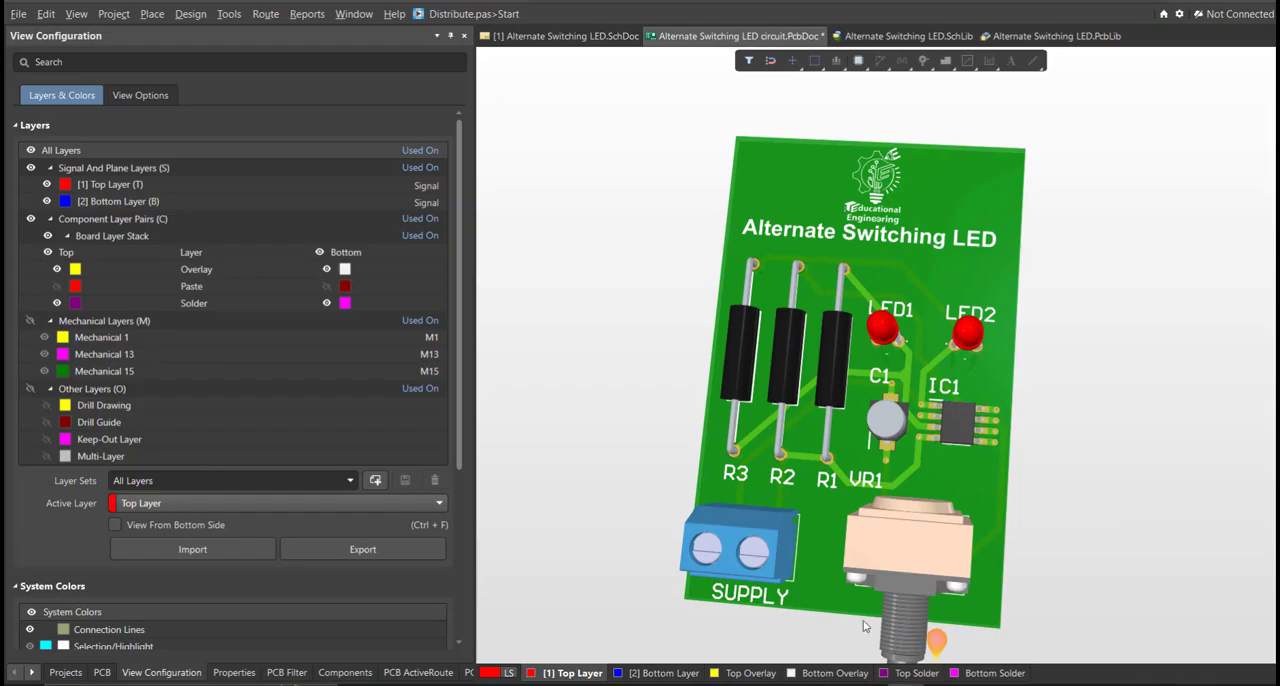